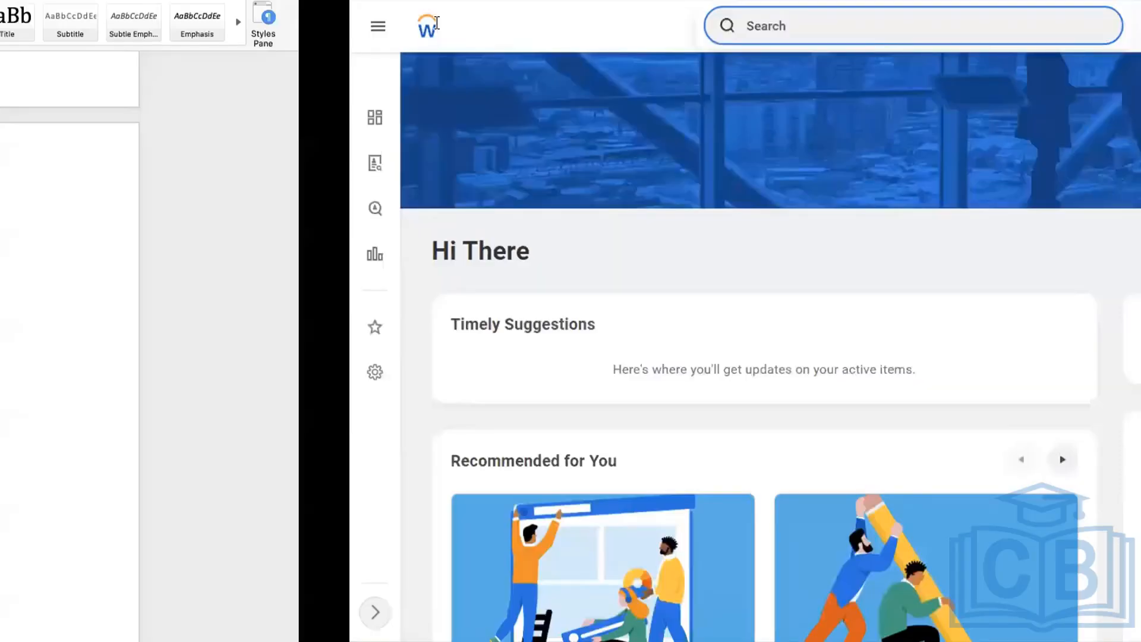
{"action": "type", "text": "SETTLEME"}
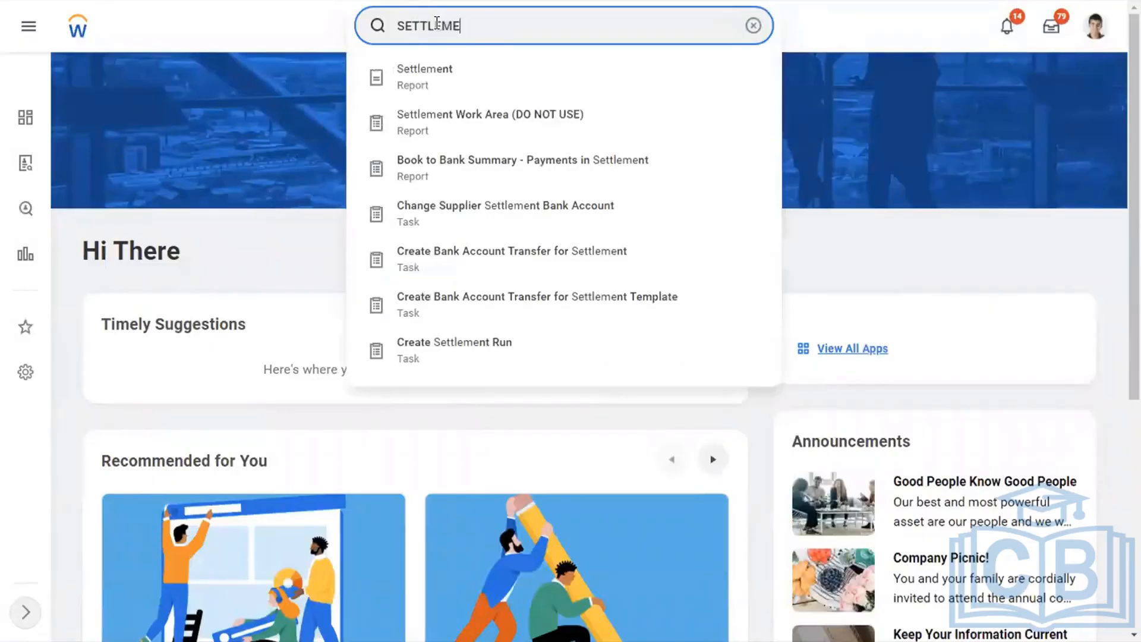
{"action": "key", "text": "BackSpace"}
{"action": "key", "text": "BackSpace"}
{"action": "key", "text": "BackSpace"}
{"action": "key", "text": "BackSpace"}
{"action": "key", "text": "BackSpace"}
{"action": "key", "text": "BackSpace"}
{"action": "key", "text": "BackSpace"}
{"action": "key", "text": "BackSpace"}
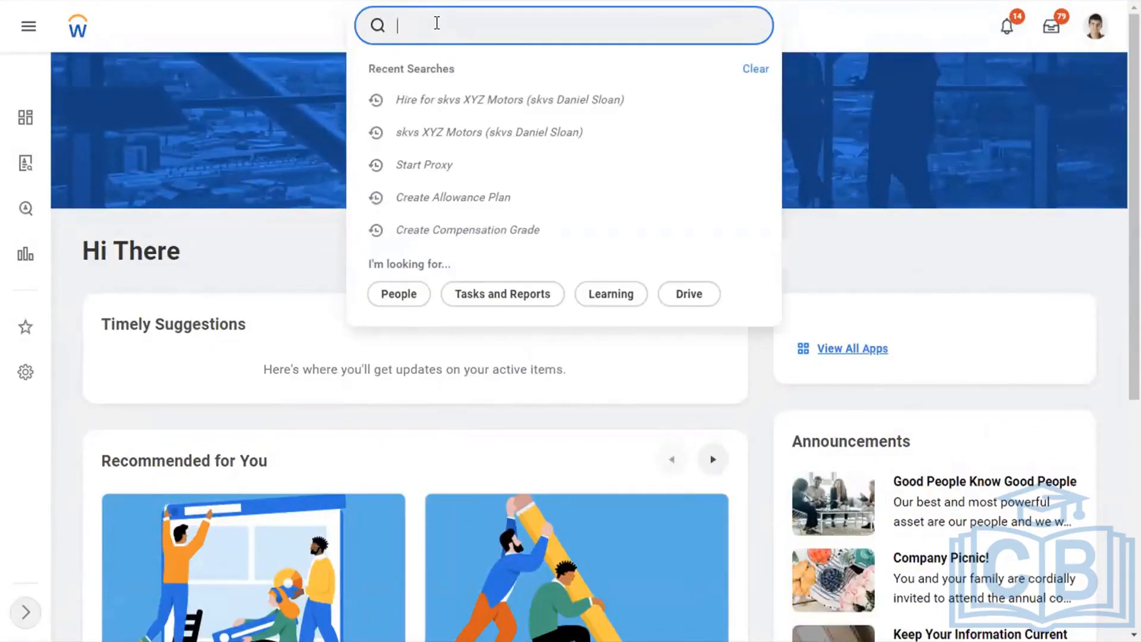
Find the Start Proxy task and start acting as the payroll operations director by entering that worker's name.
{"action": "type", "text": "START PROXY"}
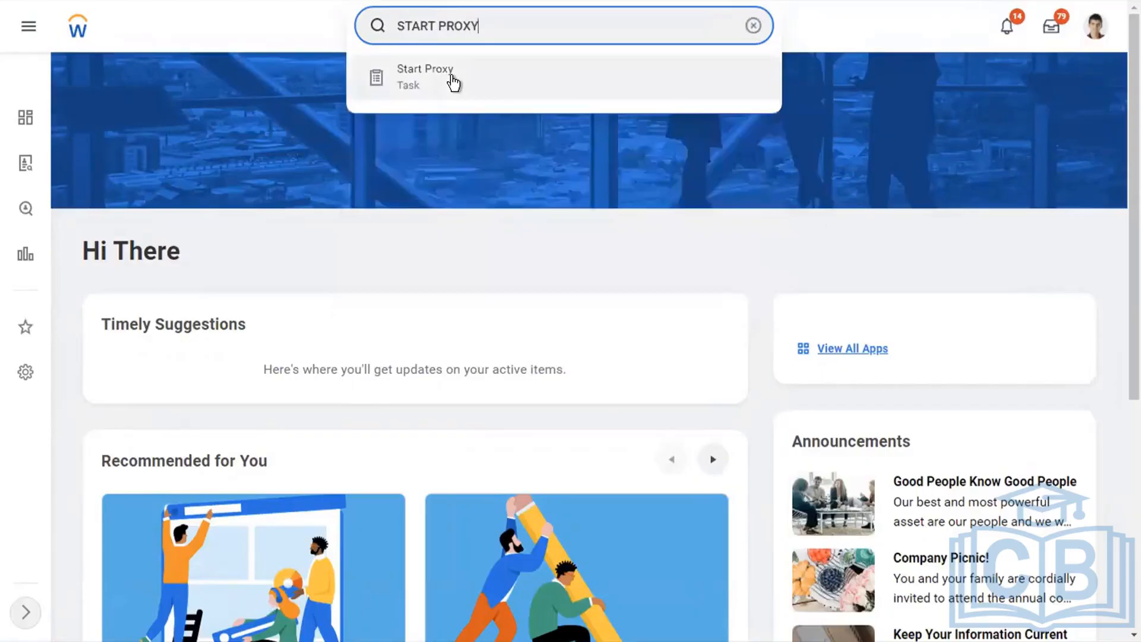
{"action": "key", "text": "Return"}
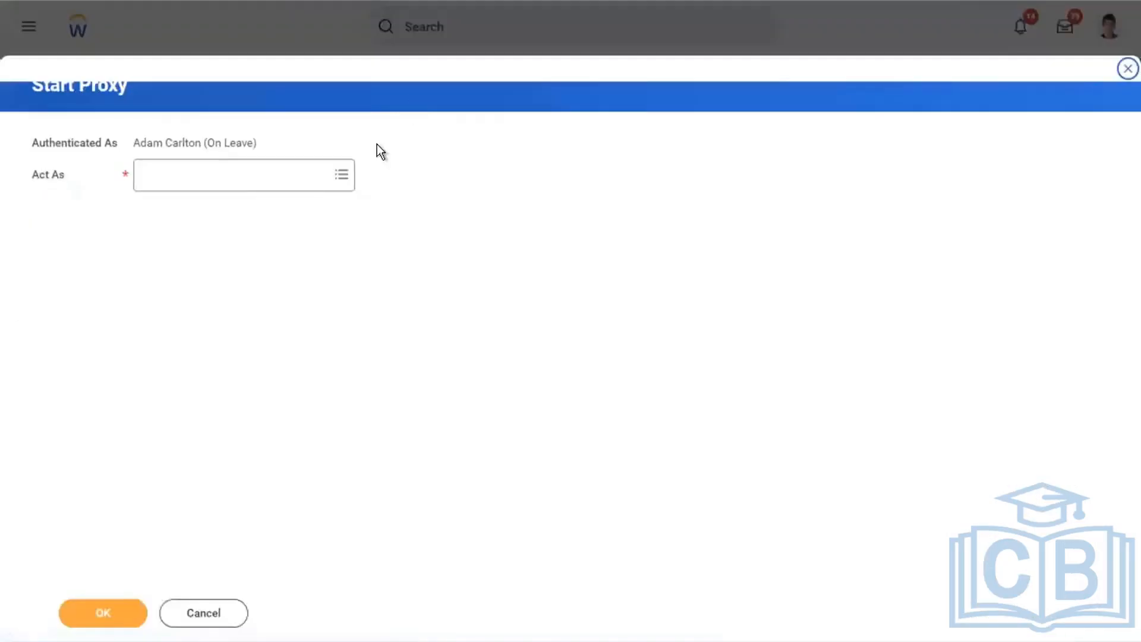
{"action": "left_click", "coordinate": [252, 179]}
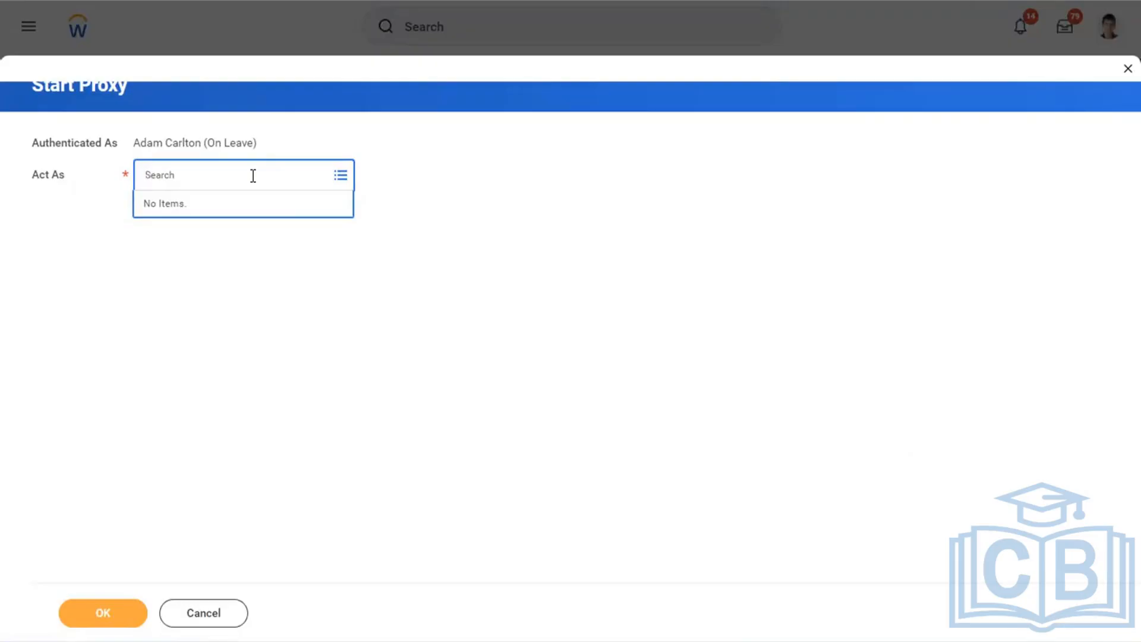
{"action": "type", "text": "BETTY LIU"}
{"action": "key", "text": "Return"}
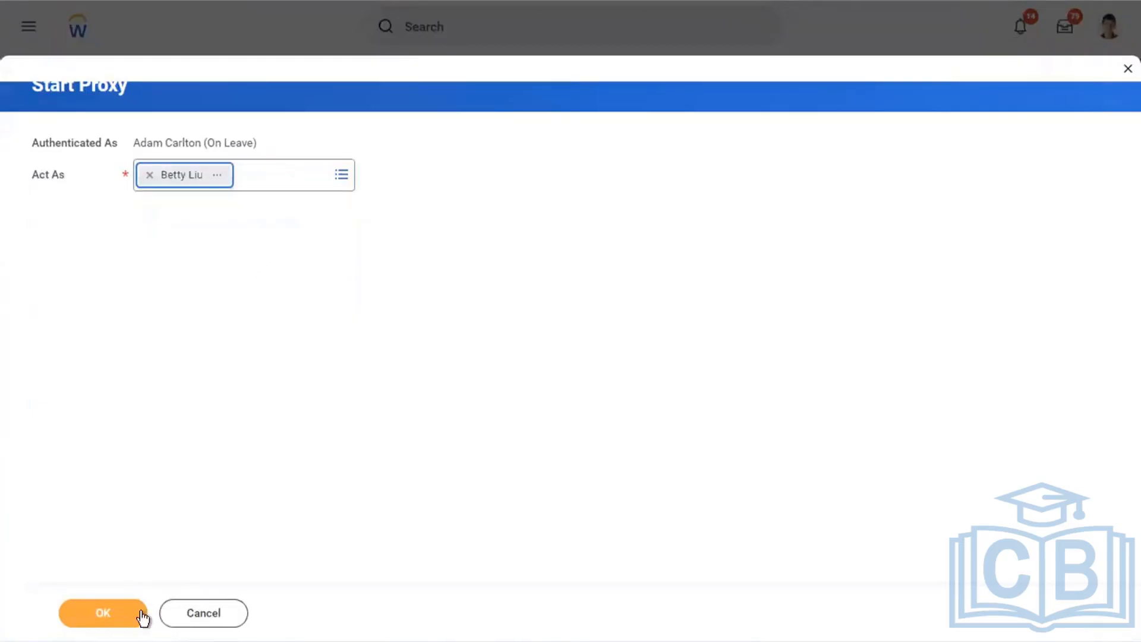
{"action": "left_click", "coordinate": [121, 614]}
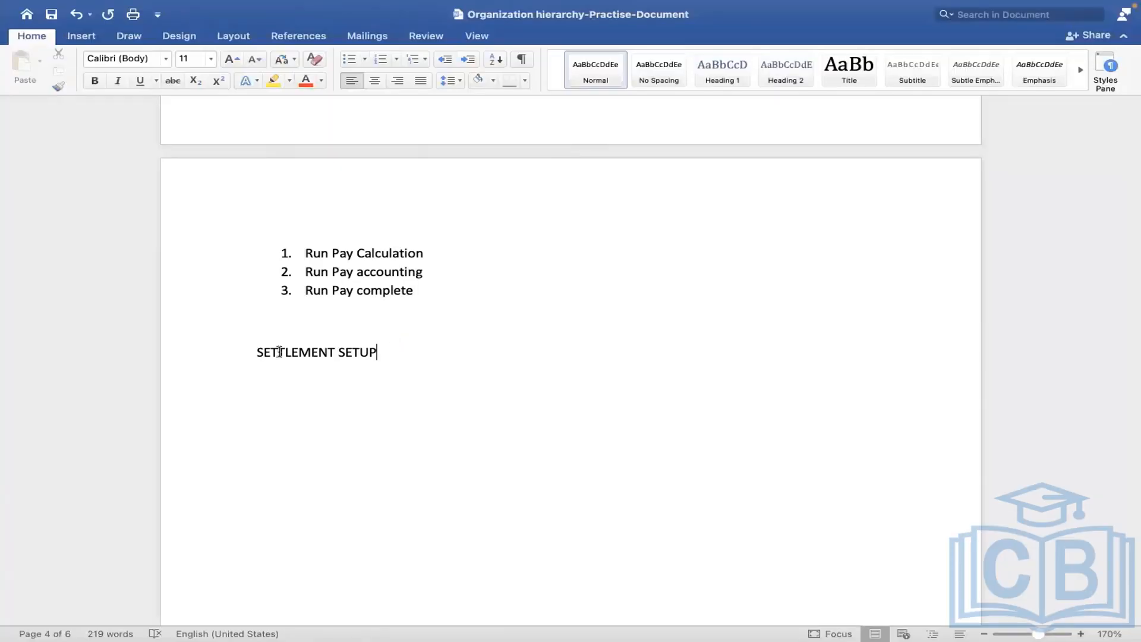
Switch to the Word practice document and change the heading below the numbered pay steps to SETTLEMENT RUN.
{"action": "triple_click", "coordinate": [387, 355]}
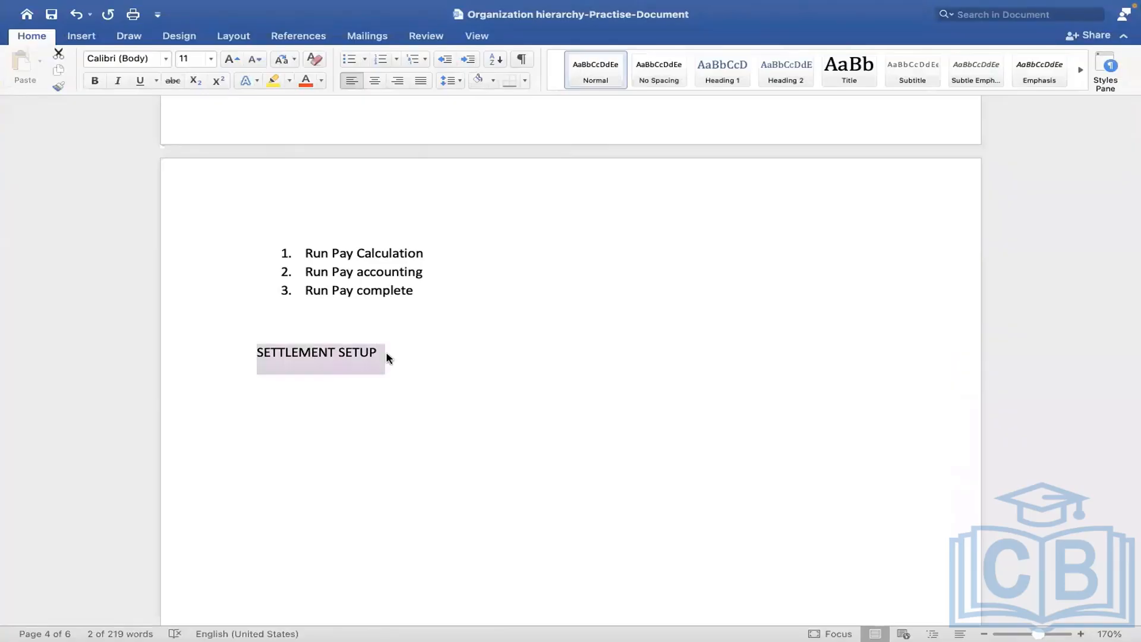
{"action": "left_click", "coordinate": [387, 352]}
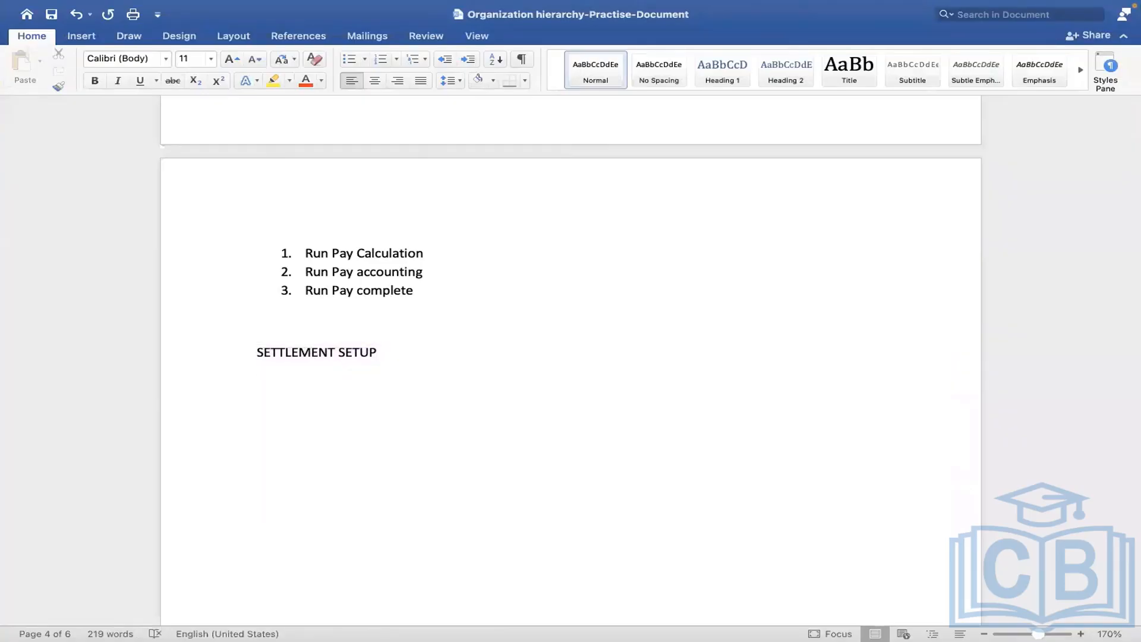
{"action": "key", "text": "BackSpace"}
{"action": "key", "text": "BackSpace"}
{"action": "key", "text": "BackSpace"}
{"action": "key", "text": "BackSpace"}
{"action": "key", "text": "BackSpace"}
{"action": "type", "text": "RUN"}
Add the line WORKDAY DELIVERED USER BASED SECURITY GROUP “ SETTLEMENT ADMINISTRATOR” below the SETTLEMENT RUN heading.
{"action": "key", "text": "Return"}
{"action": "key", "text": "Return"}
{"action": "type", "text": "WORKDA"}
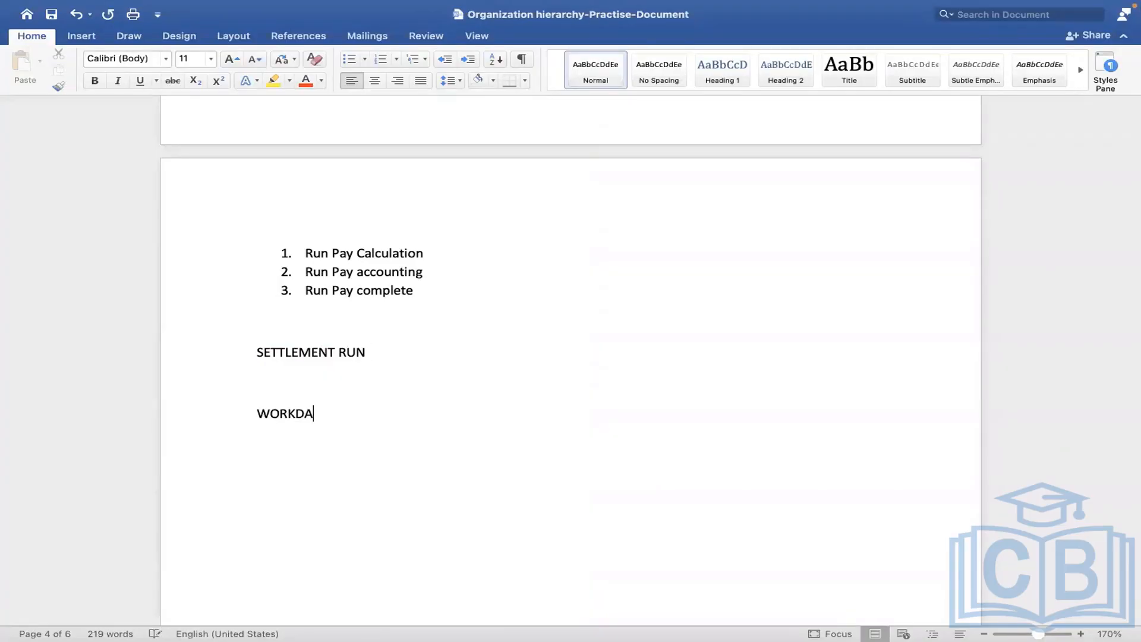
{"action": "type", "text": "Y DELIVERED USER BASED"}
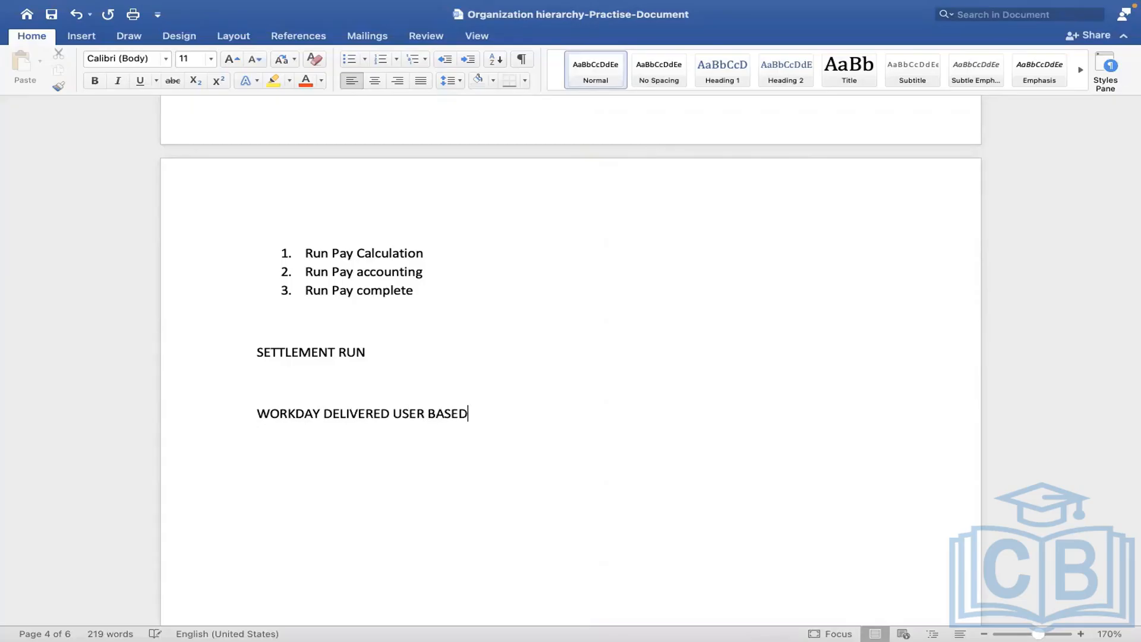
{"action": "type", "text": " SECURITY GROUP "}
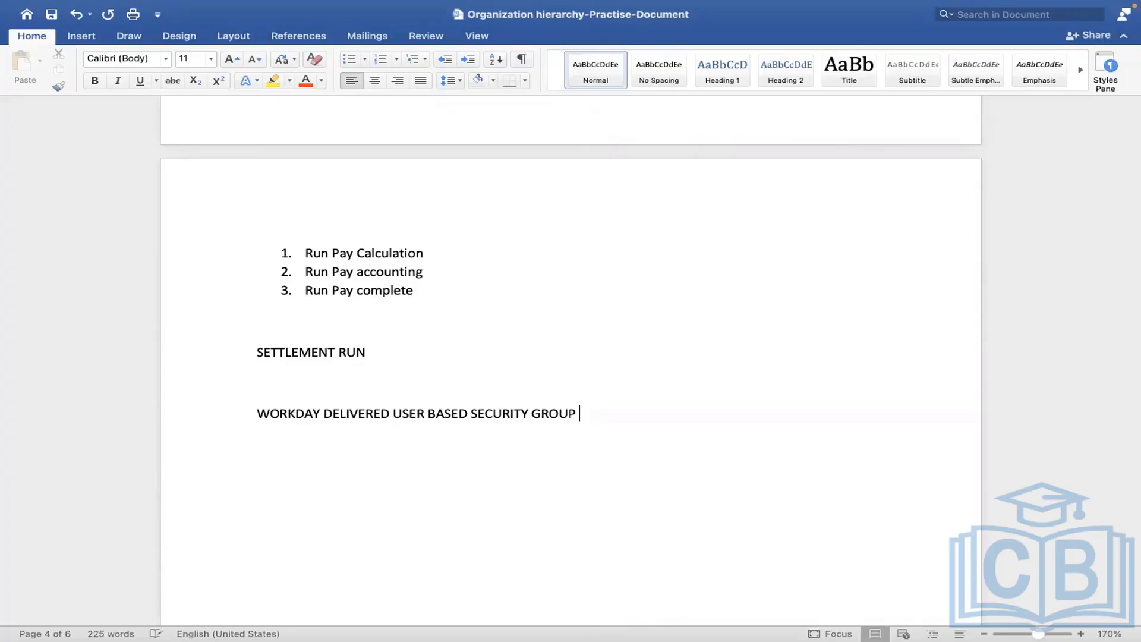
{"action": "type", "text": "\" SETTLEMEN"}
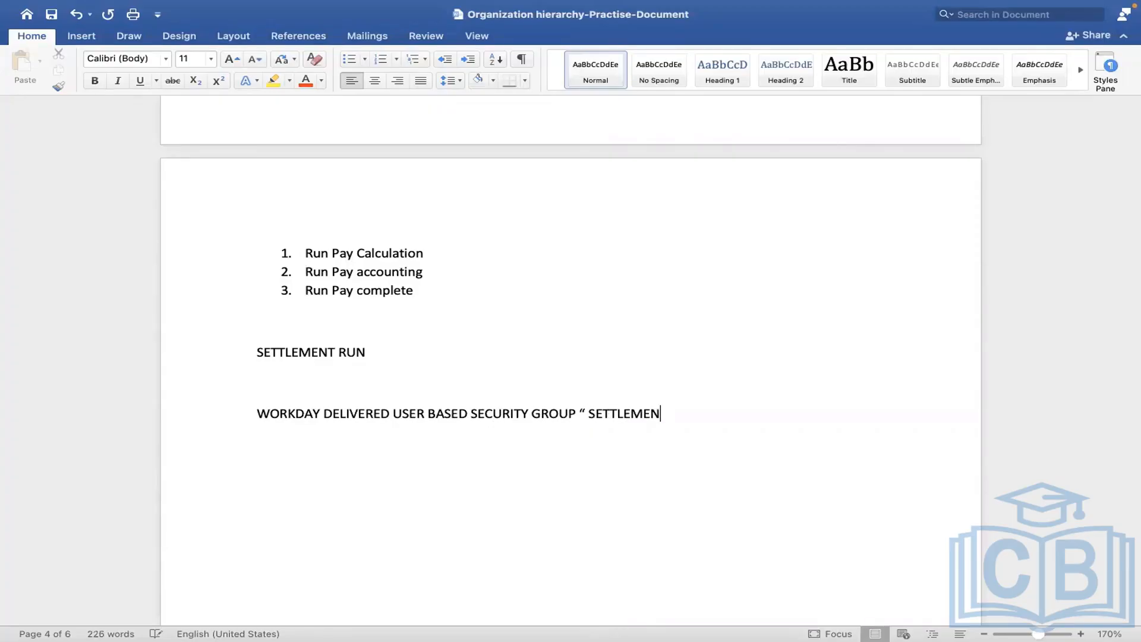
{"action": "type", "text": "T A"}
{"action": "type", "text": "DMINISTRATO"}
{"action": "type", "text": "R\""}
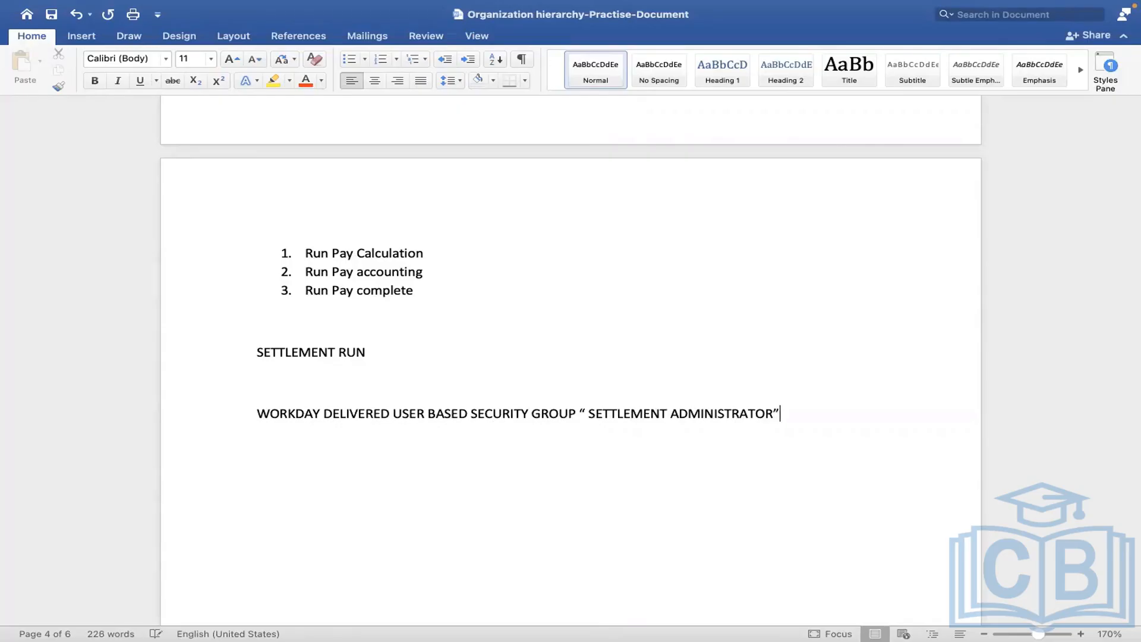
Make the words SETTLEMENT ADMINISTRATOR bold in the security group line.
{"action": "left_click", "coordinate": [589, 413], "text": "shift"}
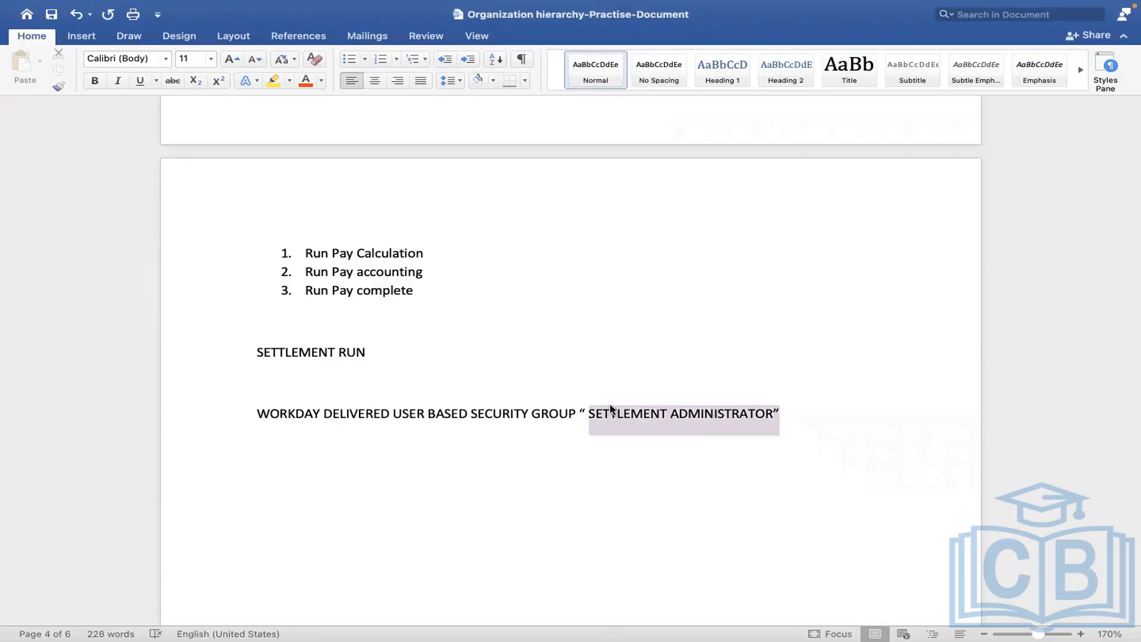
{"action": "left_click", "coordinate": [95, 80]}
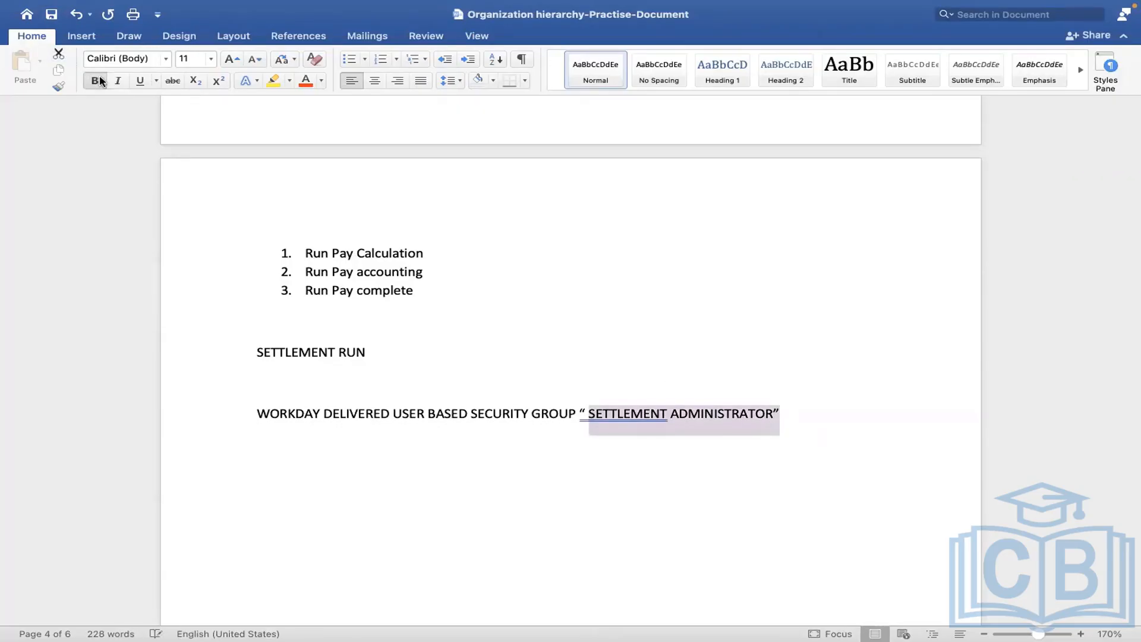
{"action": "left_click", "coordinate": [709, 304]}
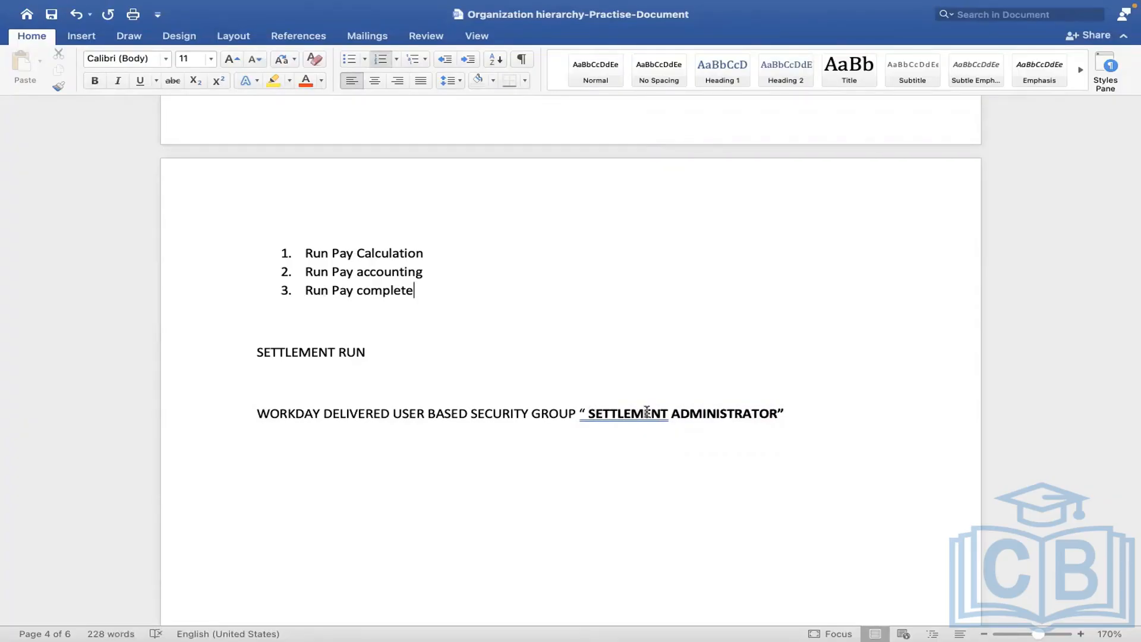
{"action": "left_click_drag", "start_coordinate": [796, 411], "coordinate": [588, 414]}
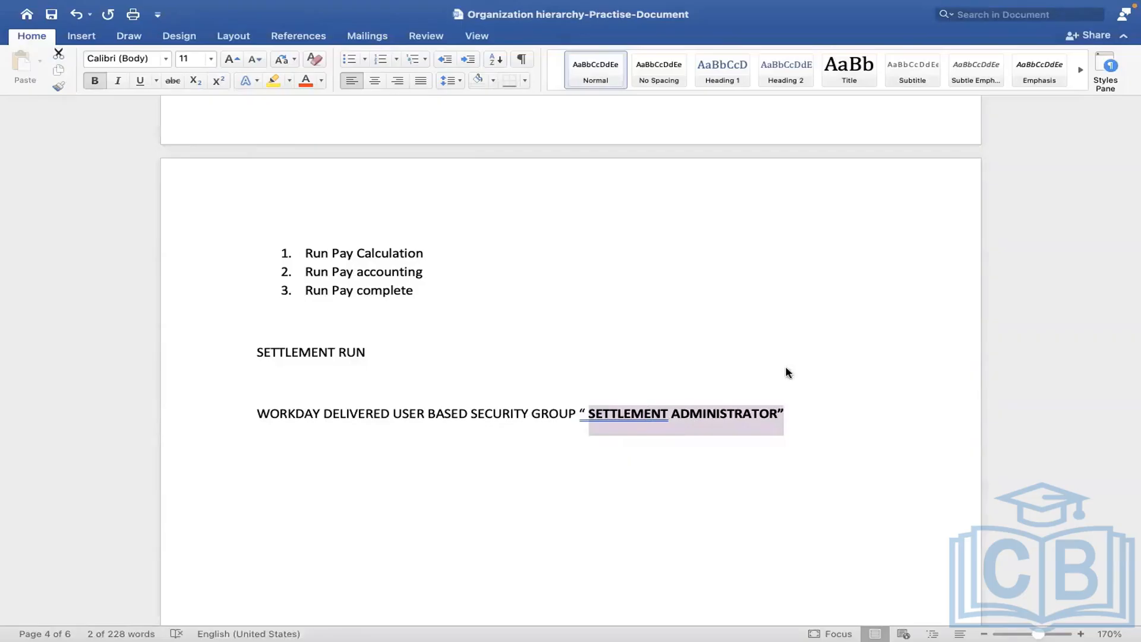
{"action": "left_click", "coordinate": [792, 424]}
{"action": "left_click", "coordinate": [784, 416]}
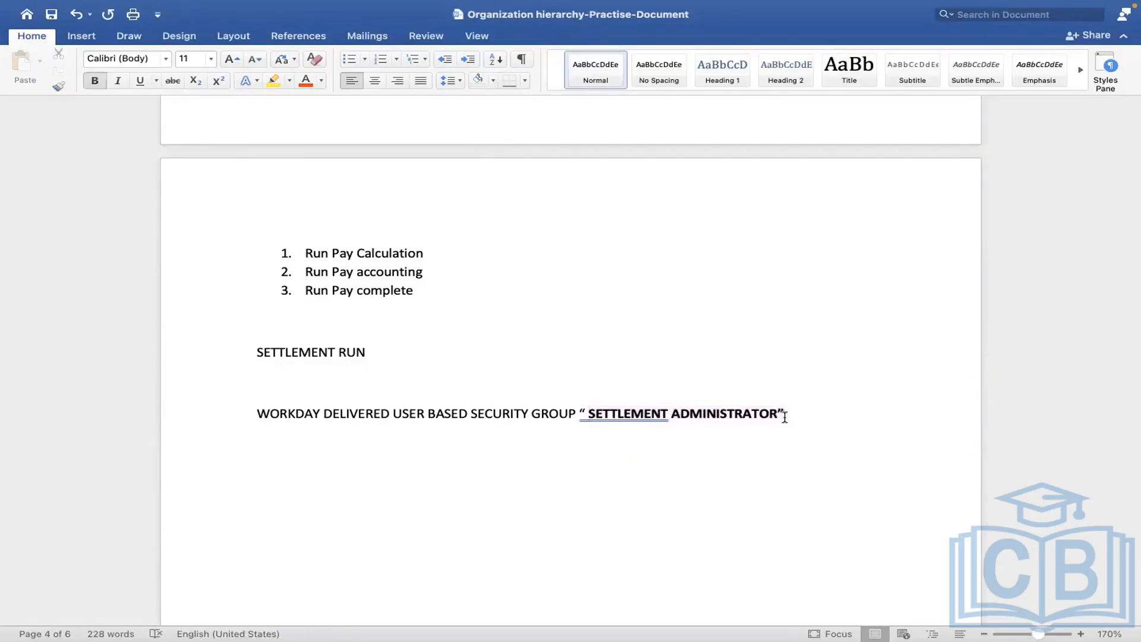
{"action": "left_click_drag", "start_coordinate": [784, 416], "coordinate": [588, 414]}
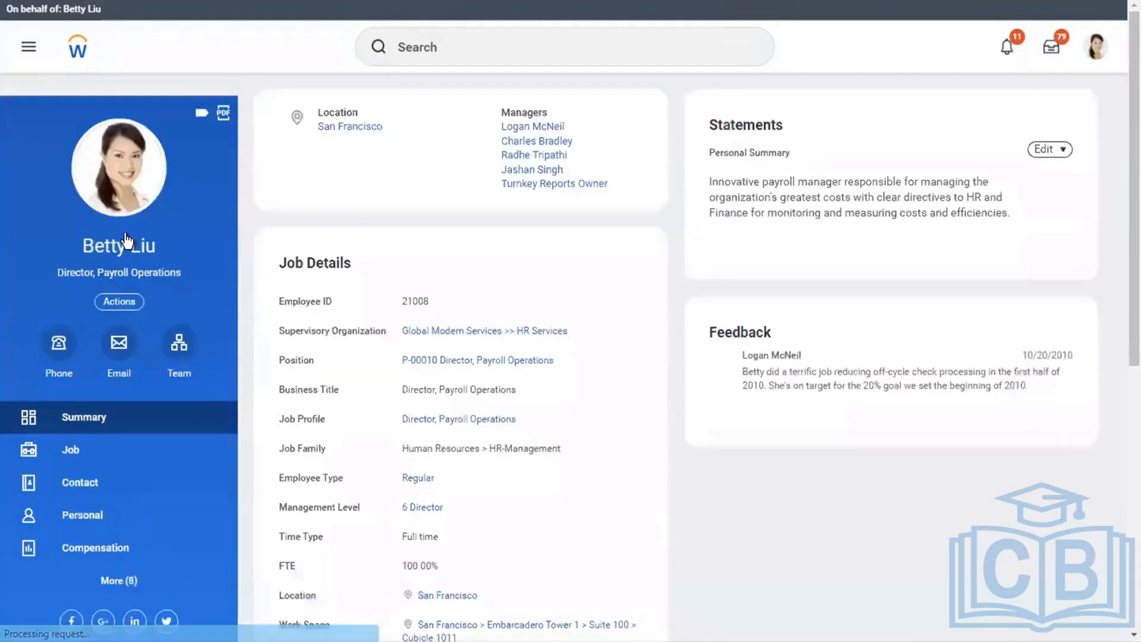
Switch to Workday, open Assign User-Based Groups for the proxied worker and search the groups for SETTLEMENT.
{"action": "scroll", "coordinate": [124, 234], "scroll_direction": "down", "scroll_amount": 1}
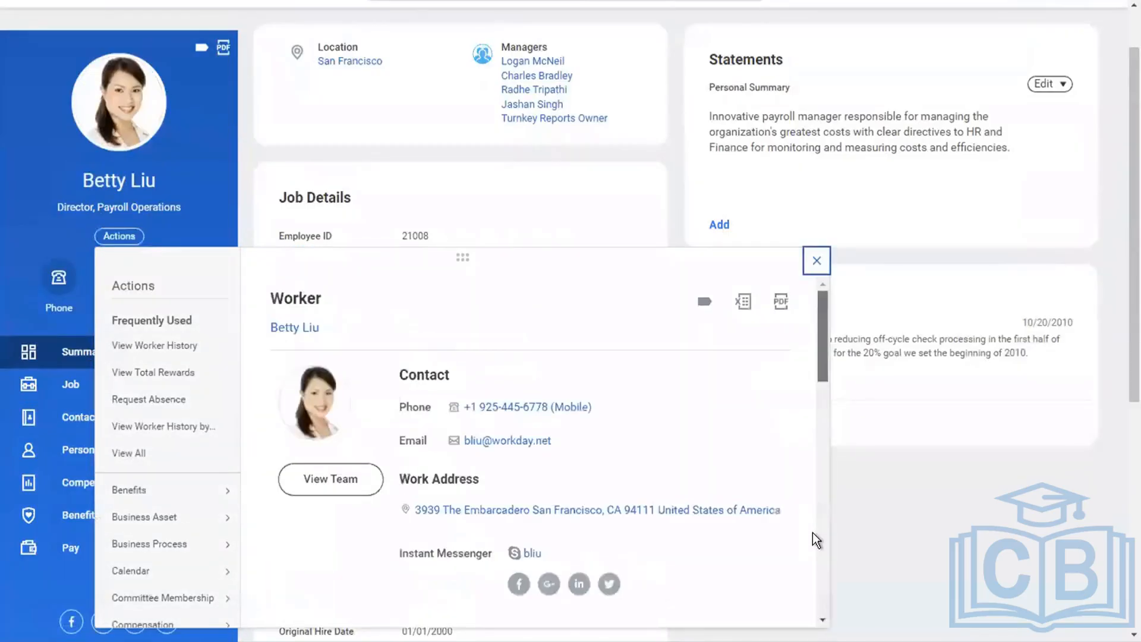
{"action": "scroll", "coordinate": [811, 532], "scroll_direction": "down", "scroll_amount": 2}
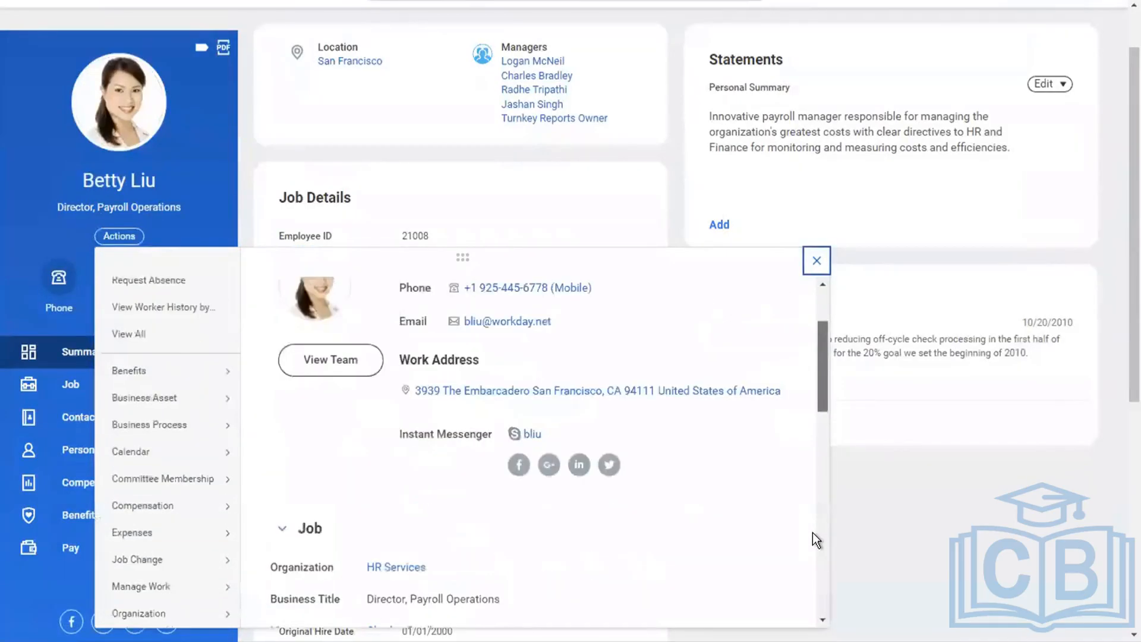
{"action": "scroll", "coordinate": [812, 532], "scroll_direction": "down", "scroll_amount": 10}
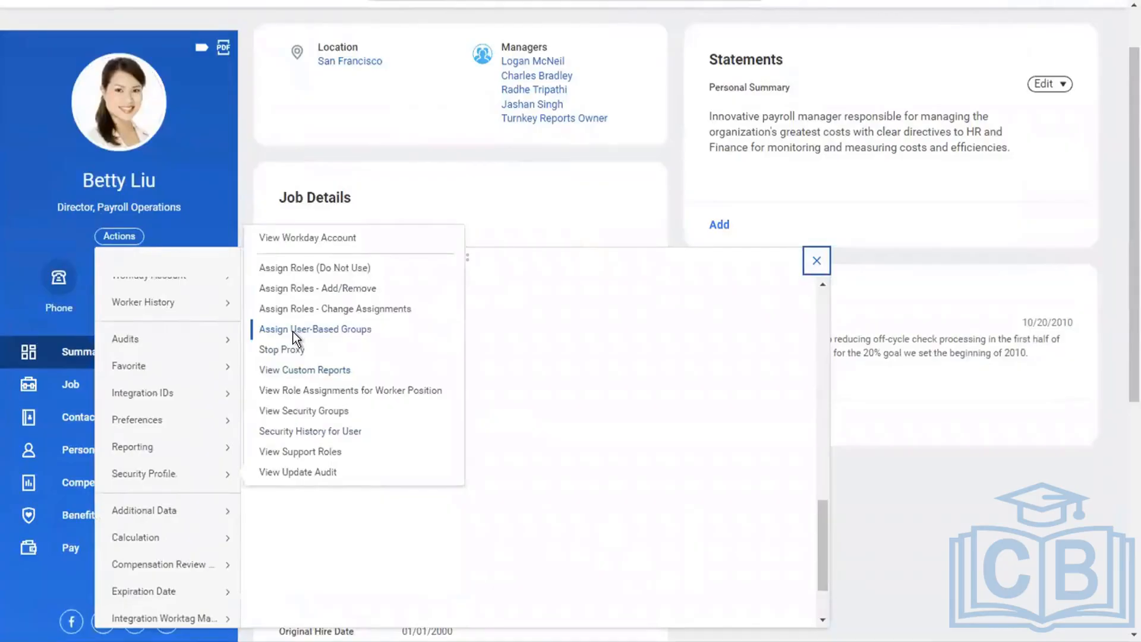
{"action": "left_click", "coordinate": [294, 331]}
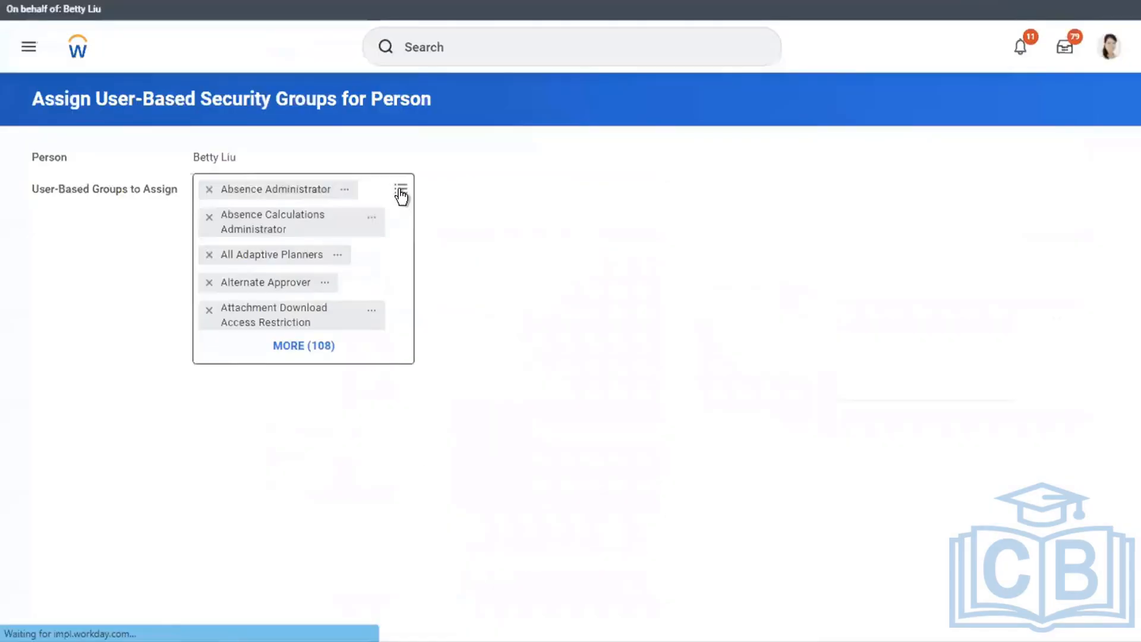
{"action": "left_click", "coordinate": [401, 196]}
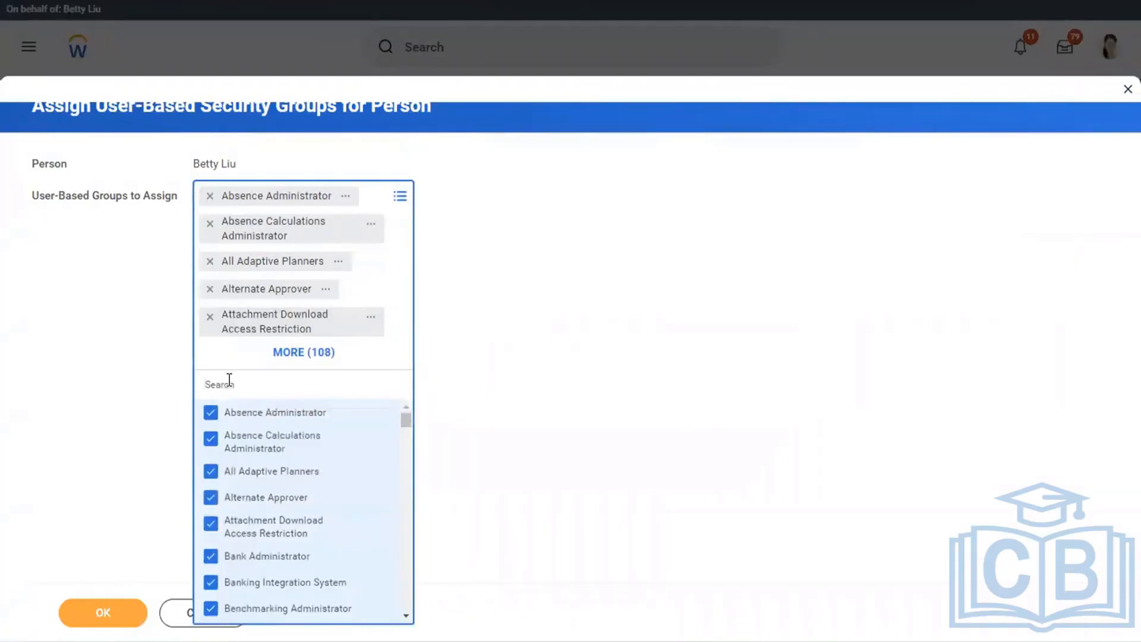
{"action": "type", "text": "SETTLEMENT"}
{"action": "key", "text": "Return"}
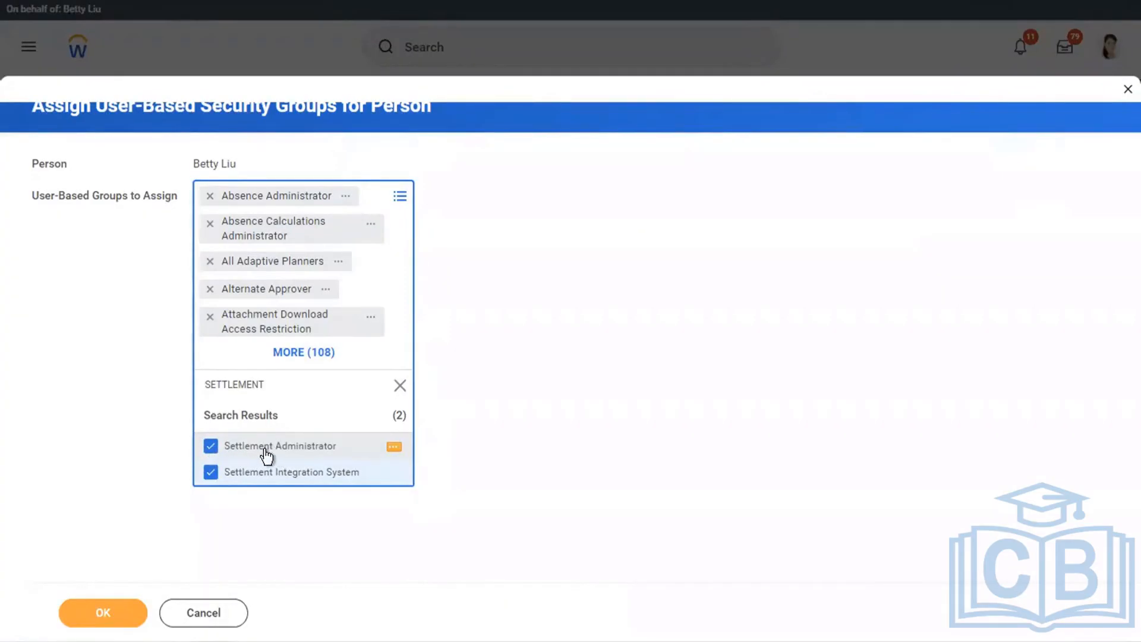
Examine the Settlement Administrator group's type and comment, and cancel out of the group assignment.
{"action": "left_click", "coordinate": [392, 448]}
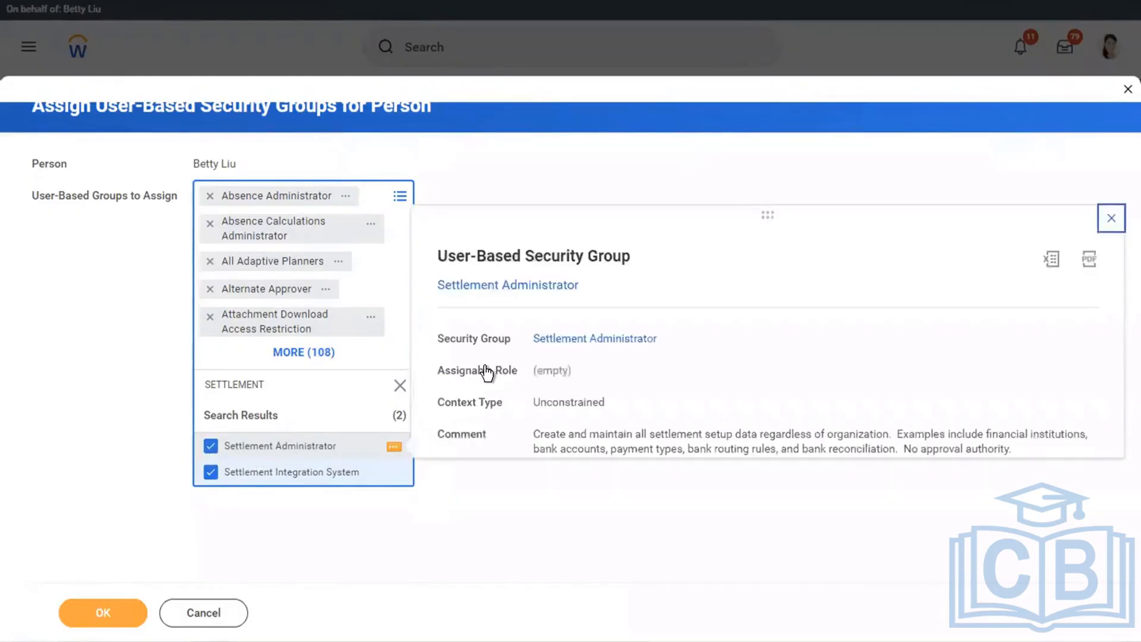
{"action": "left_click_drag", "start_coordinate": [631, 257], "coordinate": [438, 257]}
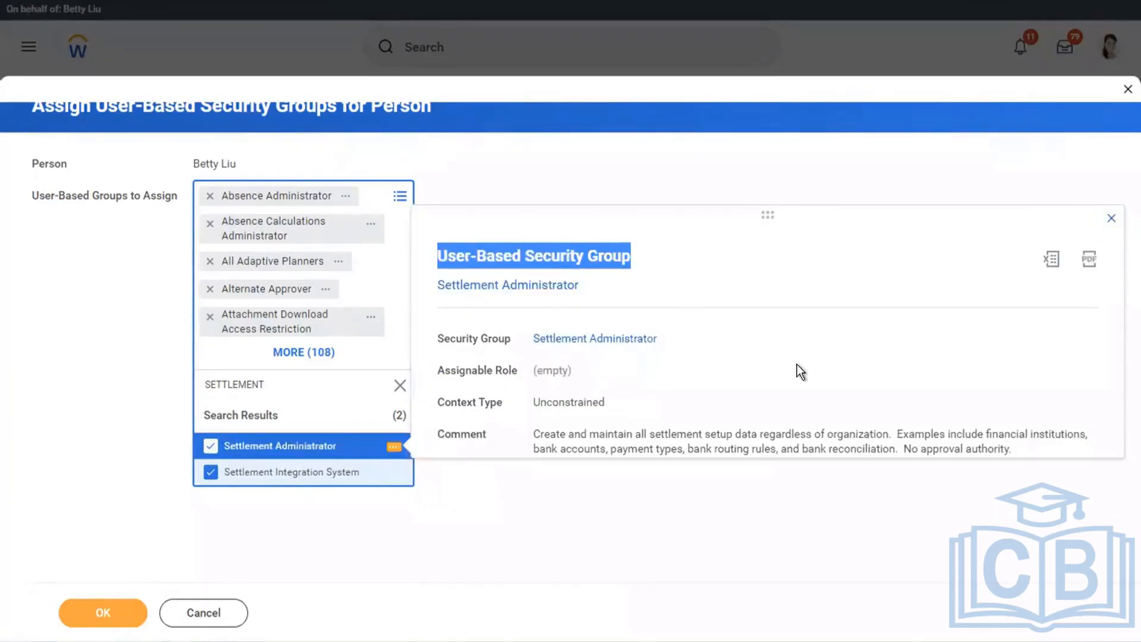
{"action": "left_click", "coordinate": [796, 365]}
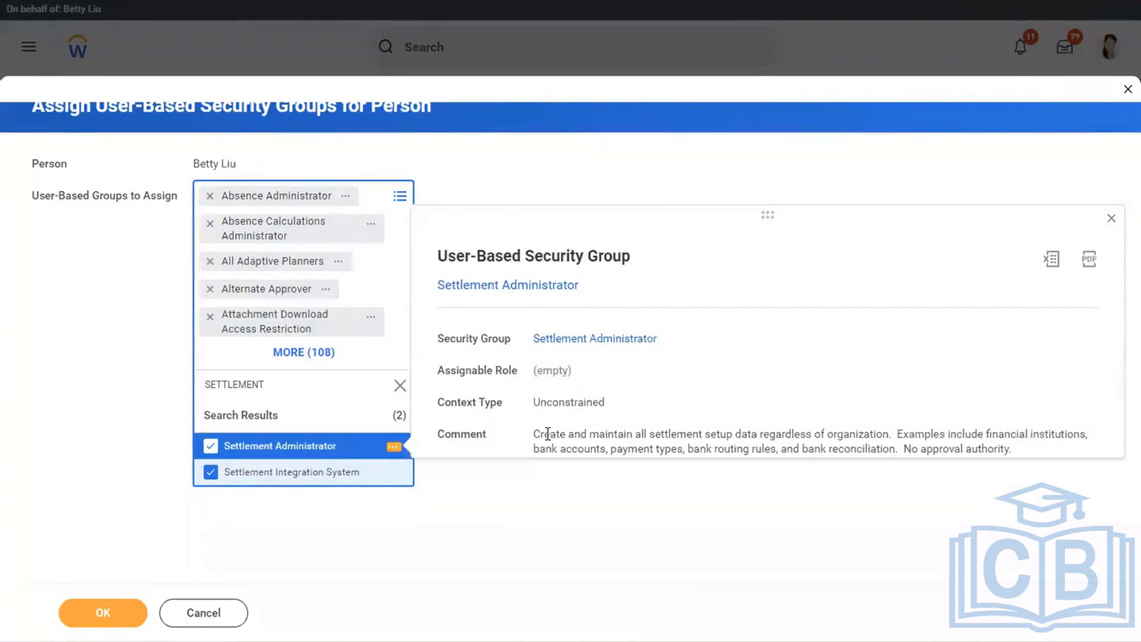
{"action": "left_click_drag", "start_coordinate": [545, 433], "coordinate": [880, 385]}
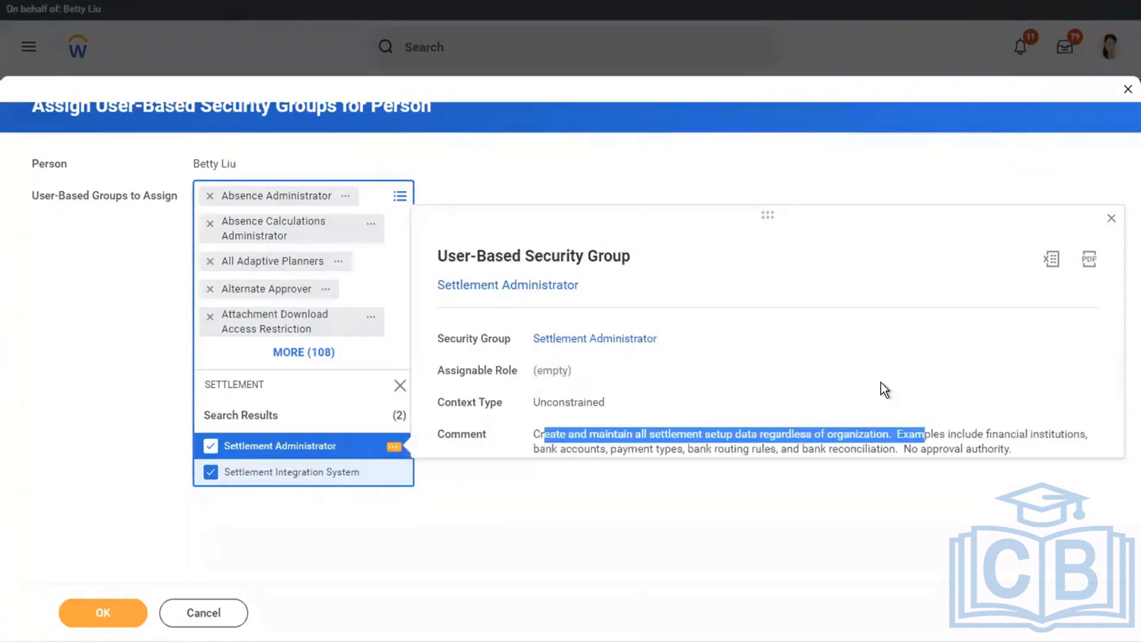
{"action": "left_click", "coordinate": [880, 385]}
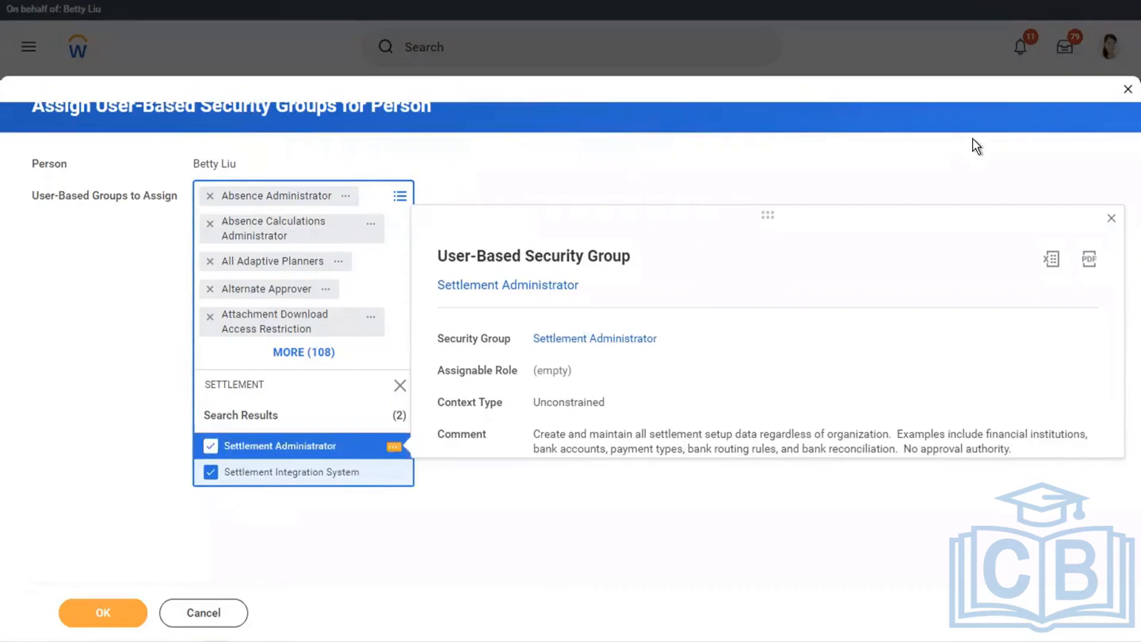
{"action": "left_click", "coordinate": [196, 614]}
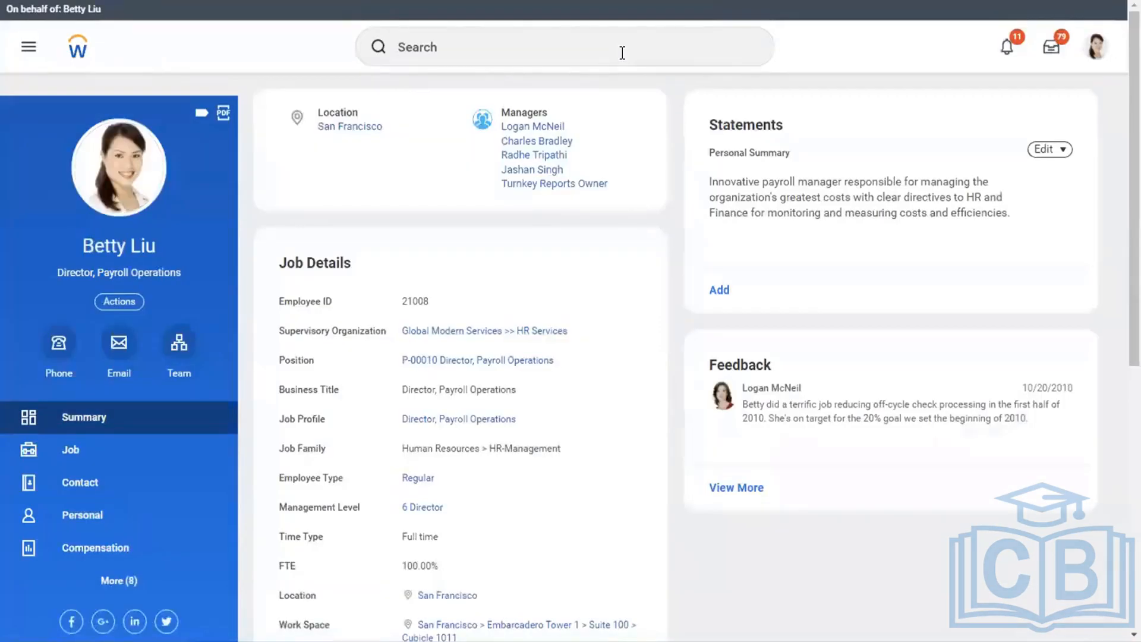
Find and open the Create Settlement Run task, and choose Global Modern Services, Inc. (USA) as the company.
{"action": "left_click", "coordinate": [622, 53]}
{"action": "type", "text": "CREATE SETT RUN"}
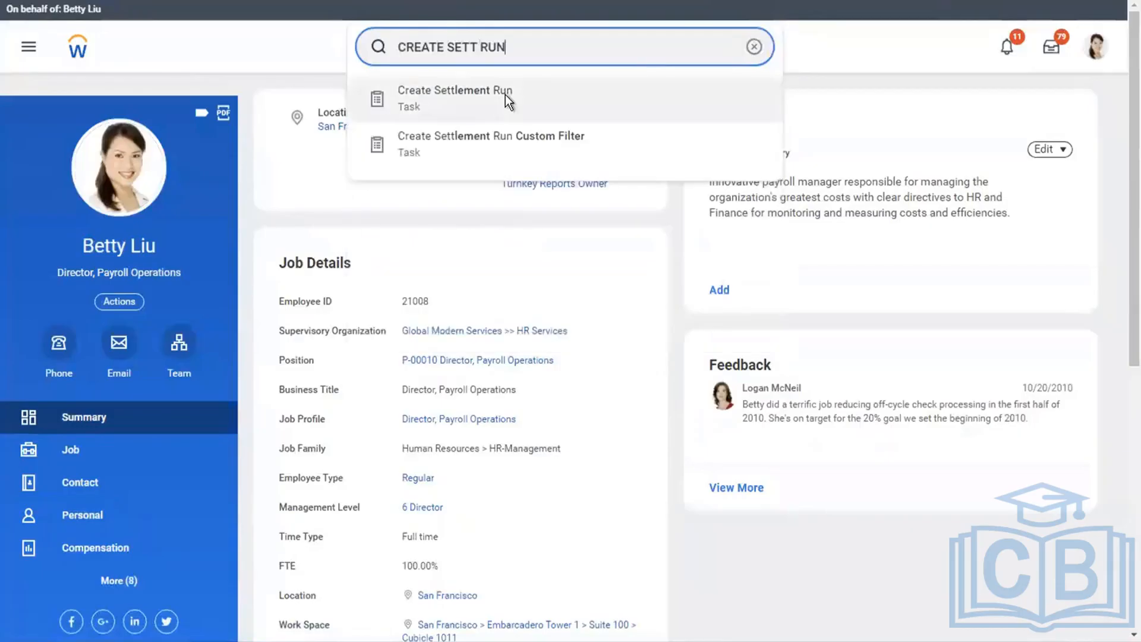
{"action": "left_click", "coordinate": [505, 95]}
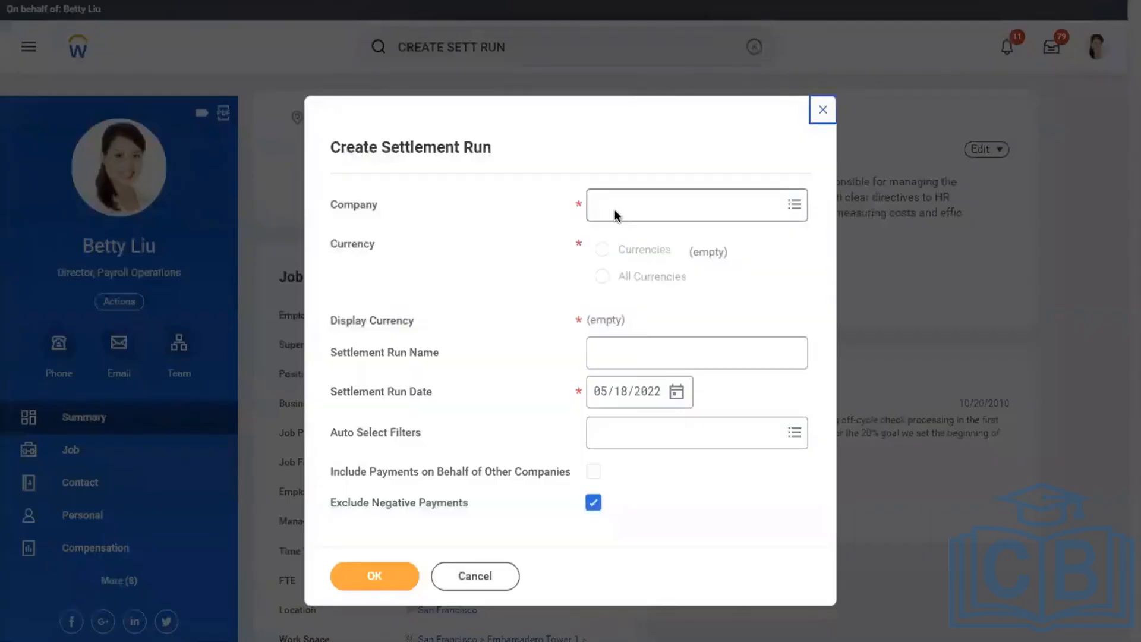
{"action": "left_click", "coordinate": [614, 209]}
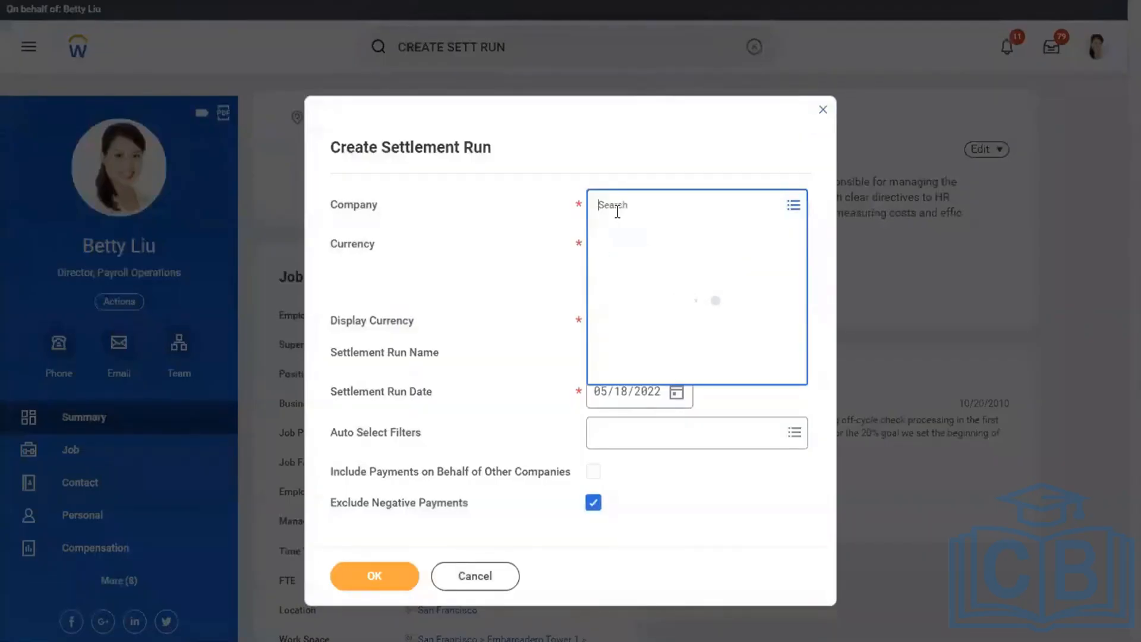
{"action": "type", "text": "GLOBAL MODE USA"}
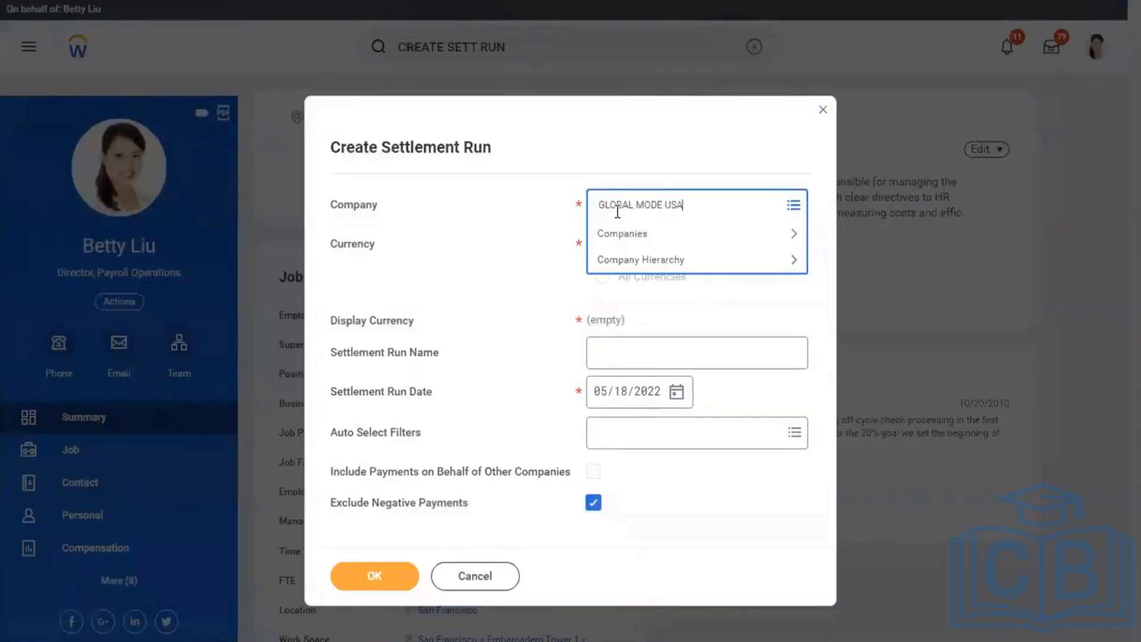
{"action": "key", "text": "Return"}
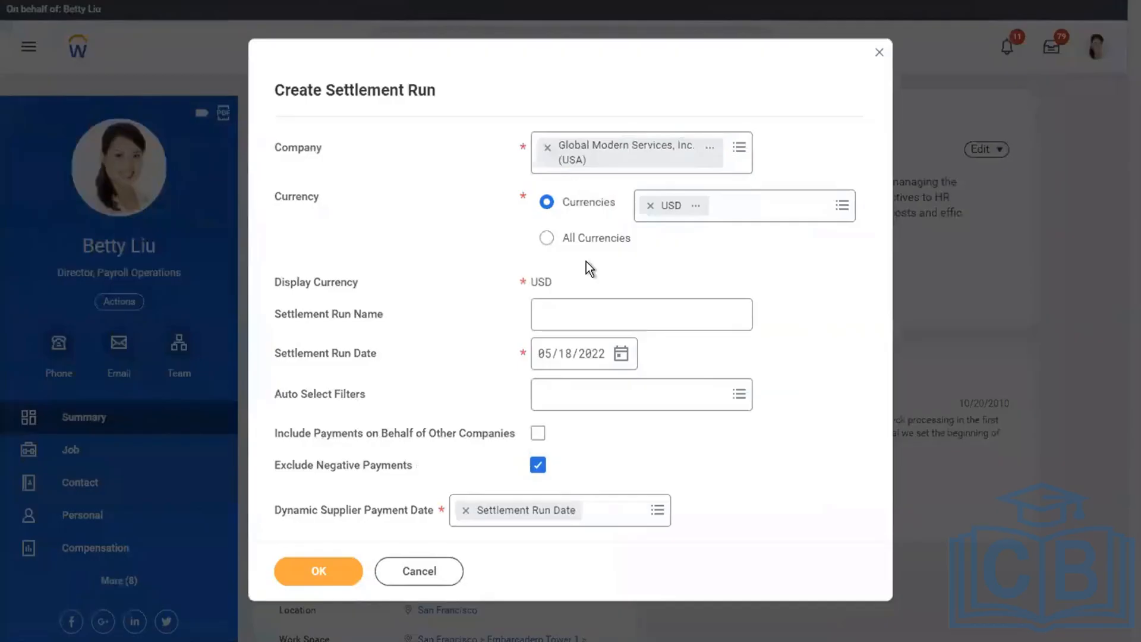
Check the selected company's currency in its organization details, and close them.
{"action": "left_click", "coordinate": [558, 310]}
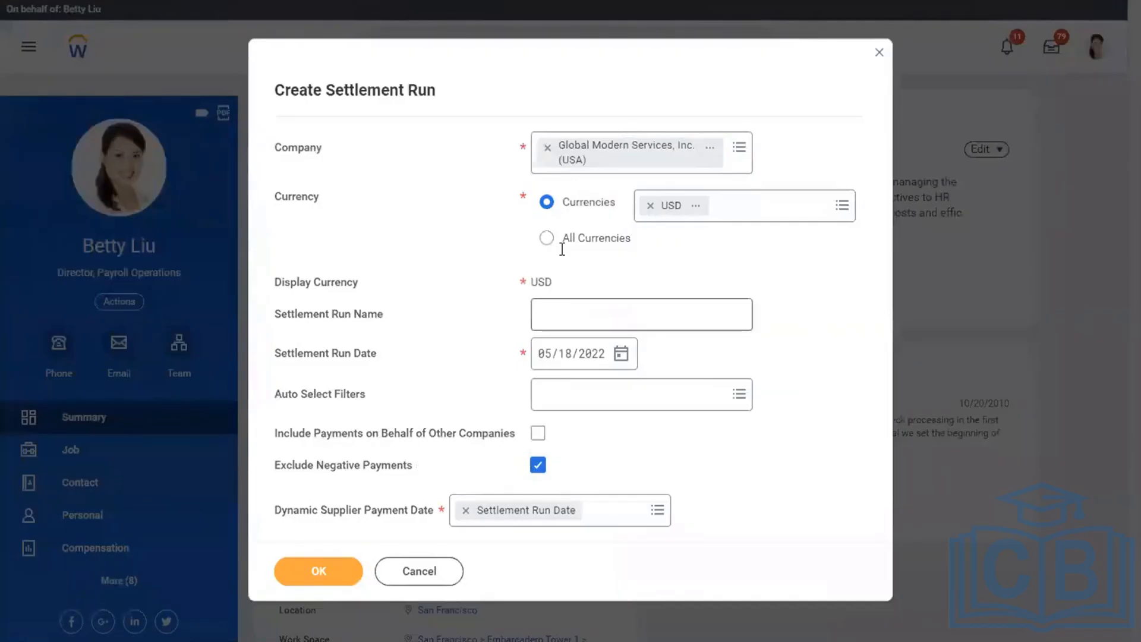
{"action": "left_click", "coordinate": [710, 148]}
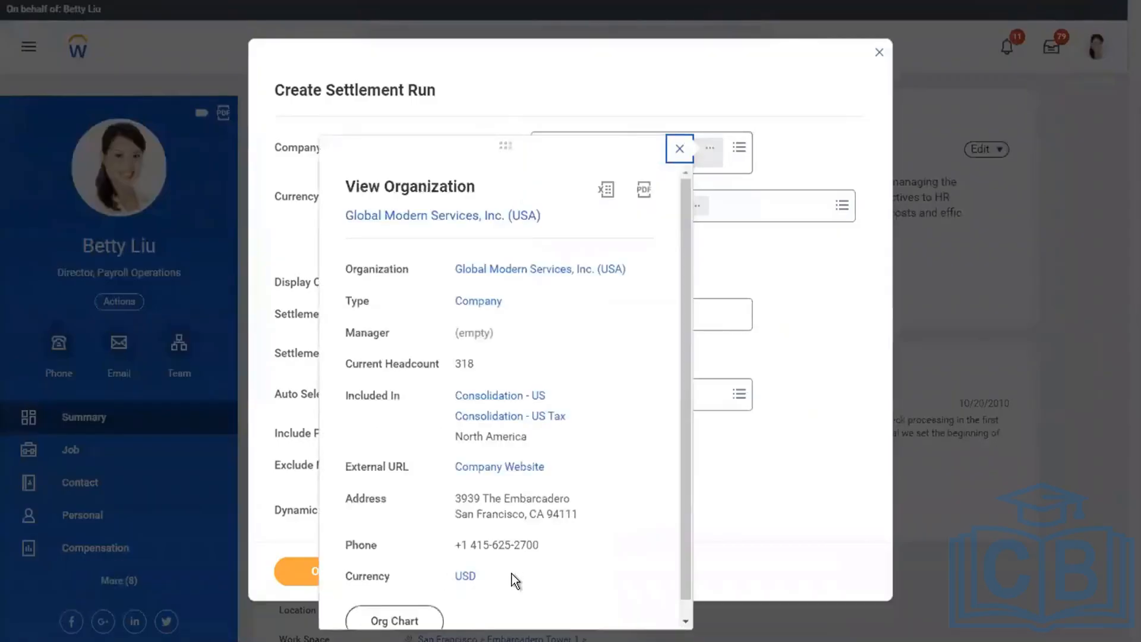
{"action": "left_click", "coordinate": [511, 574]}
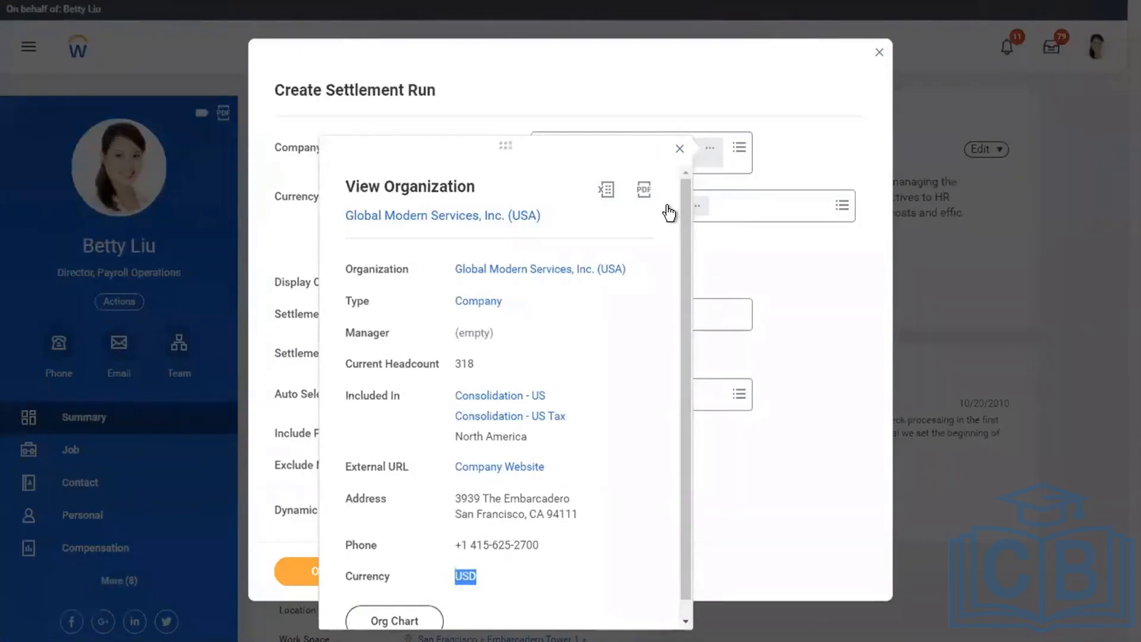
{"action": "key", "text": "Escape"}
Name the settlement run "AMD - Semi Monthly Settlement Run for Corporates.".
{"action": "left_click", "coordinate": [565, 316]}
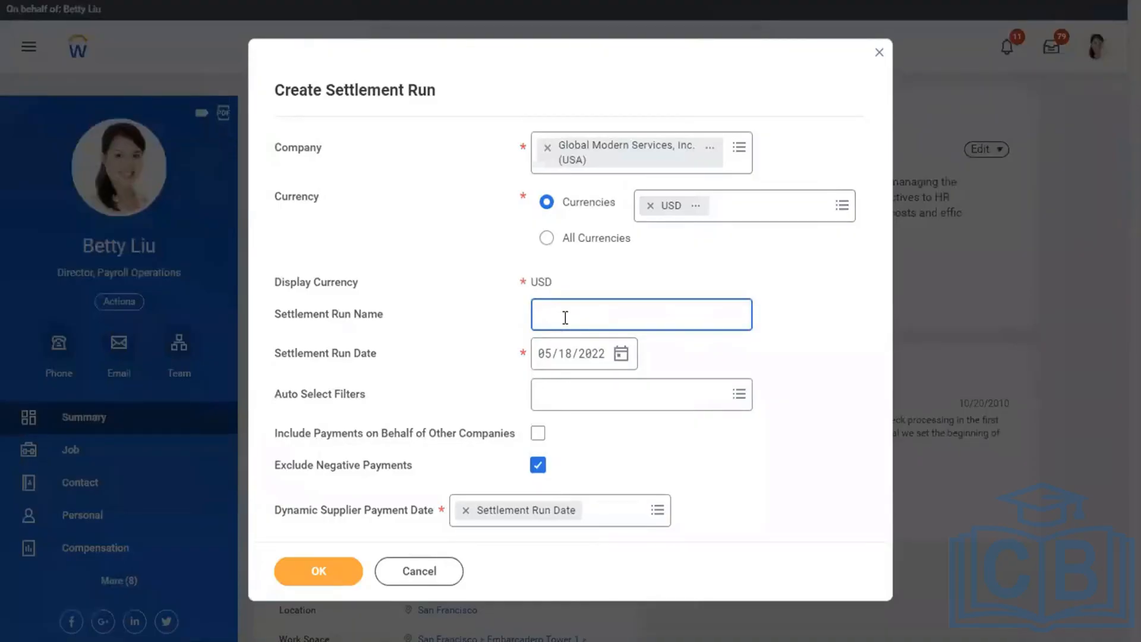
{"action": "type", "text": "AMD Semi Monthly Settlement"}
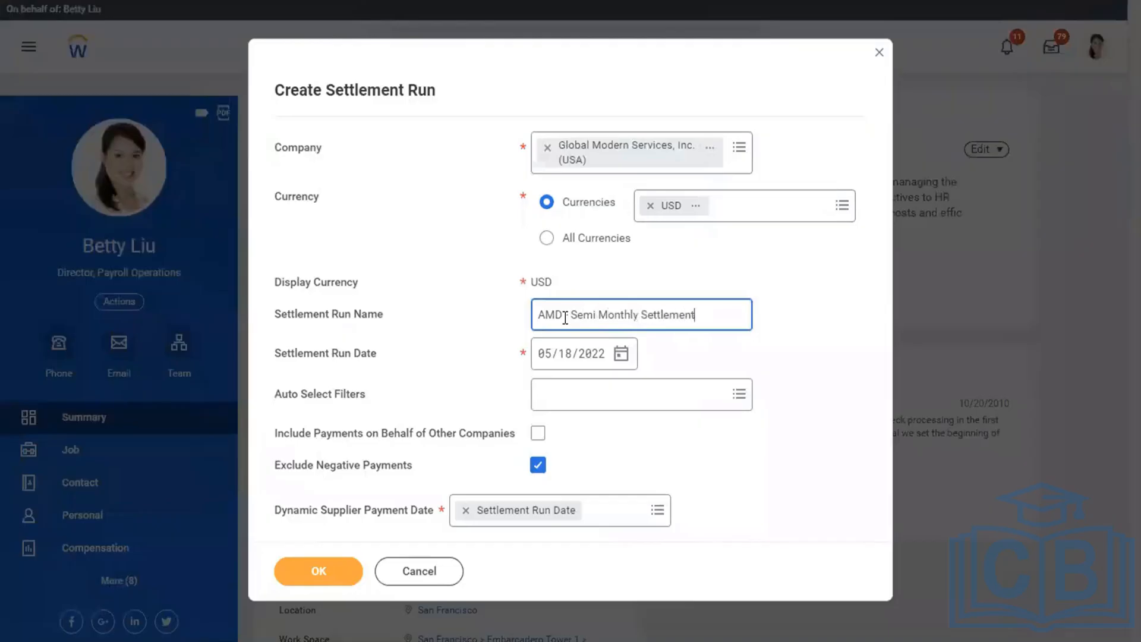
{"action": "type", "text": " Run for Corporates."}
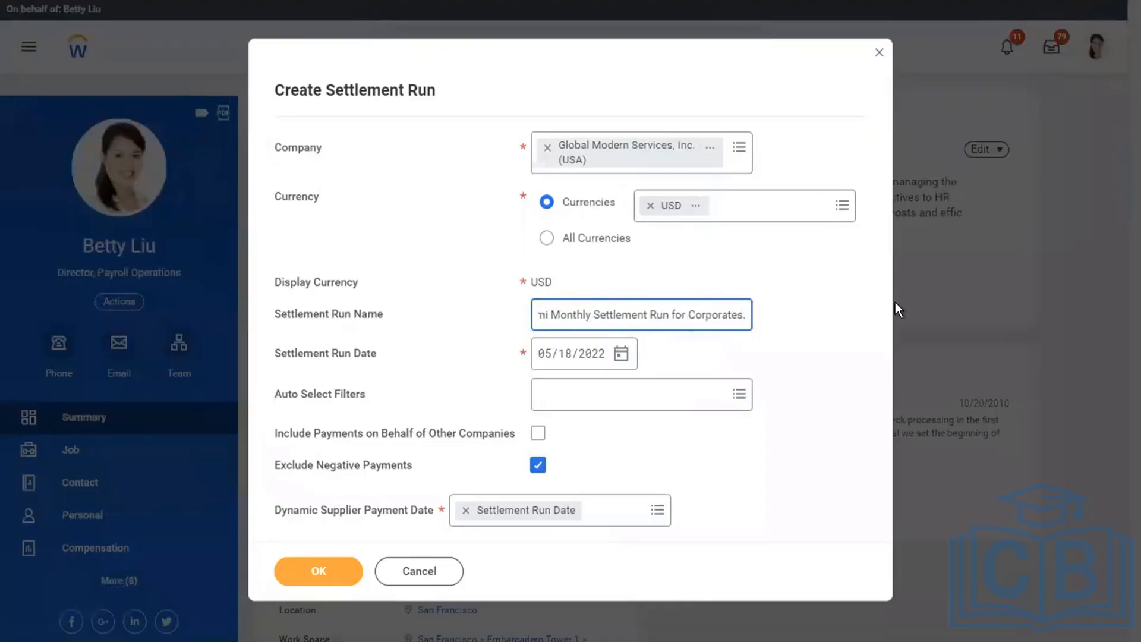
{"action": "left_click", "coordinate": [895, 302]}
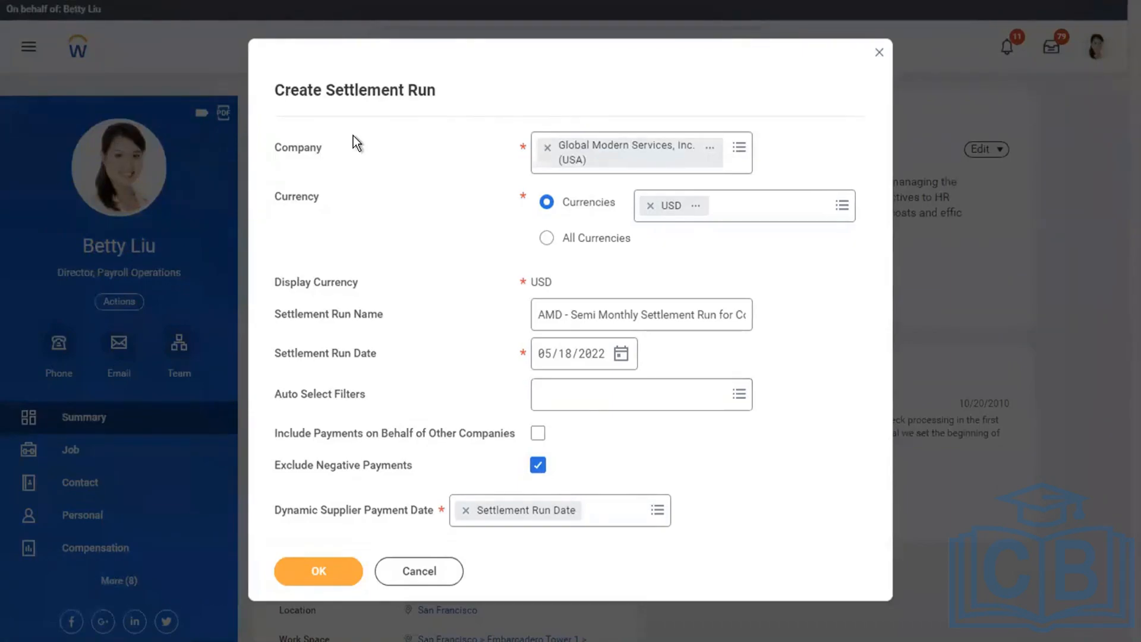
Set the settlement run's auto select filter to the system filter All Available Pay Groups.
{"action": "left_click", "coordinate": [614, 407]}
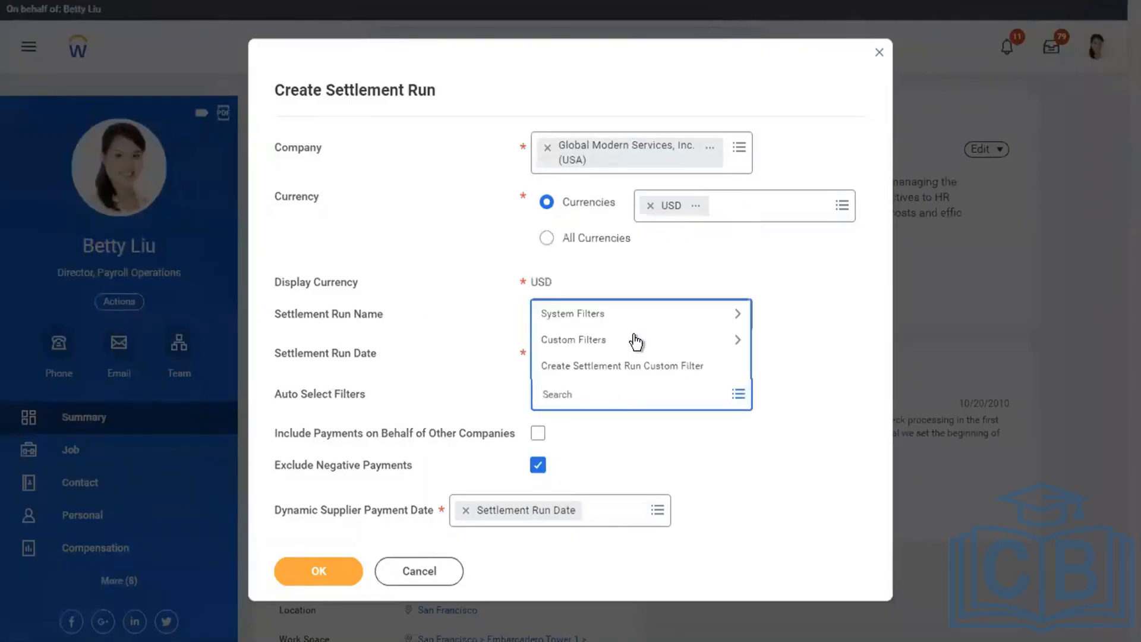
{"action": "left_click", "coordinate": [591, 321]}
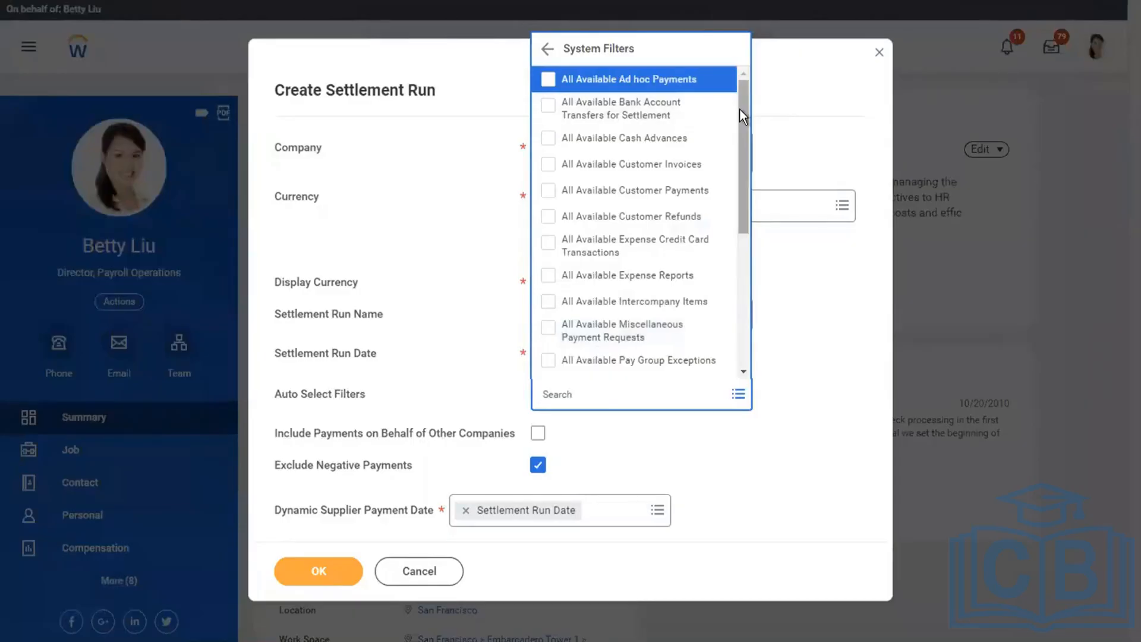
{"action": "left_click_drag", "start_coordinate": [740, 109], "coordinate": [733, 161]}
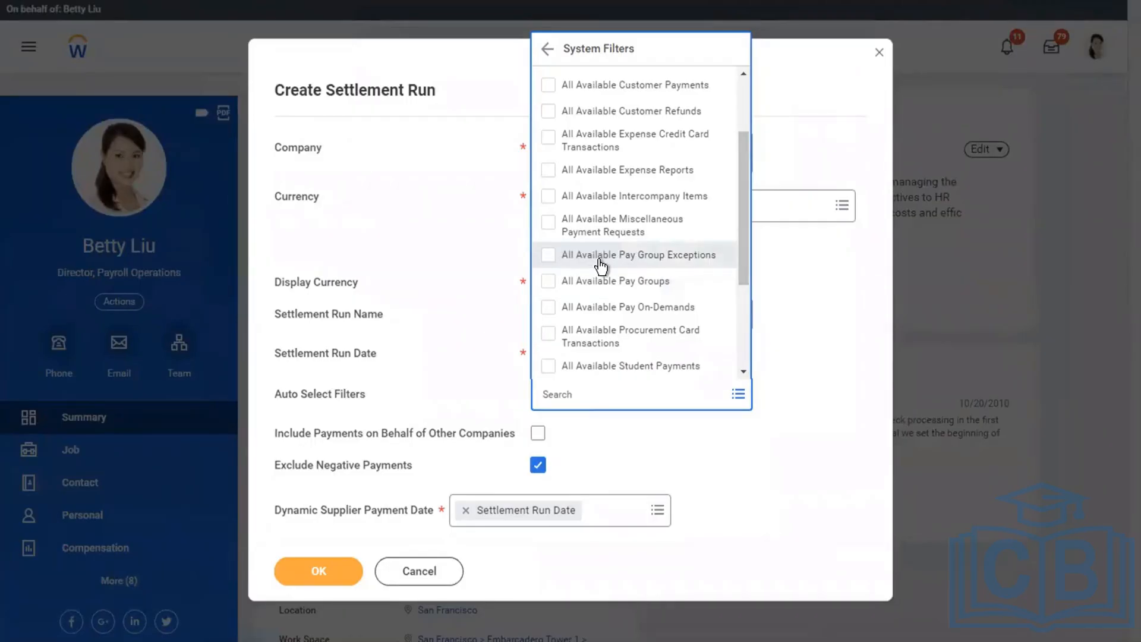
{"action": "left_click", "coordinate": [573, 284]}
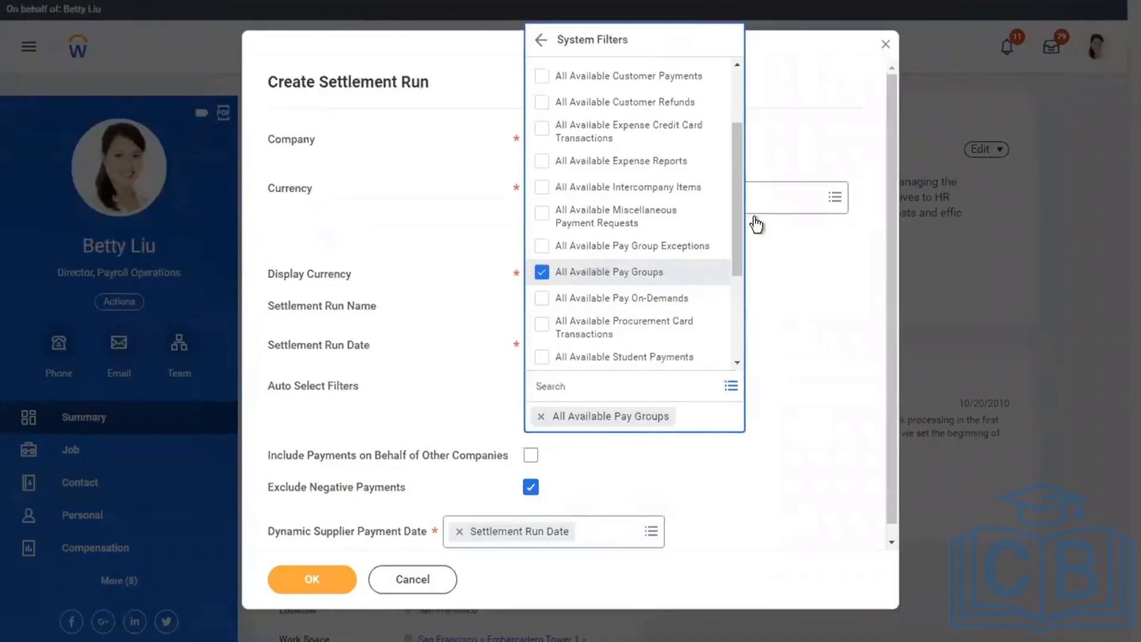
{"action": "left_click", "coordinate": [696, 426]}
{"action": "left_click", "coordinate": [306, 440]}
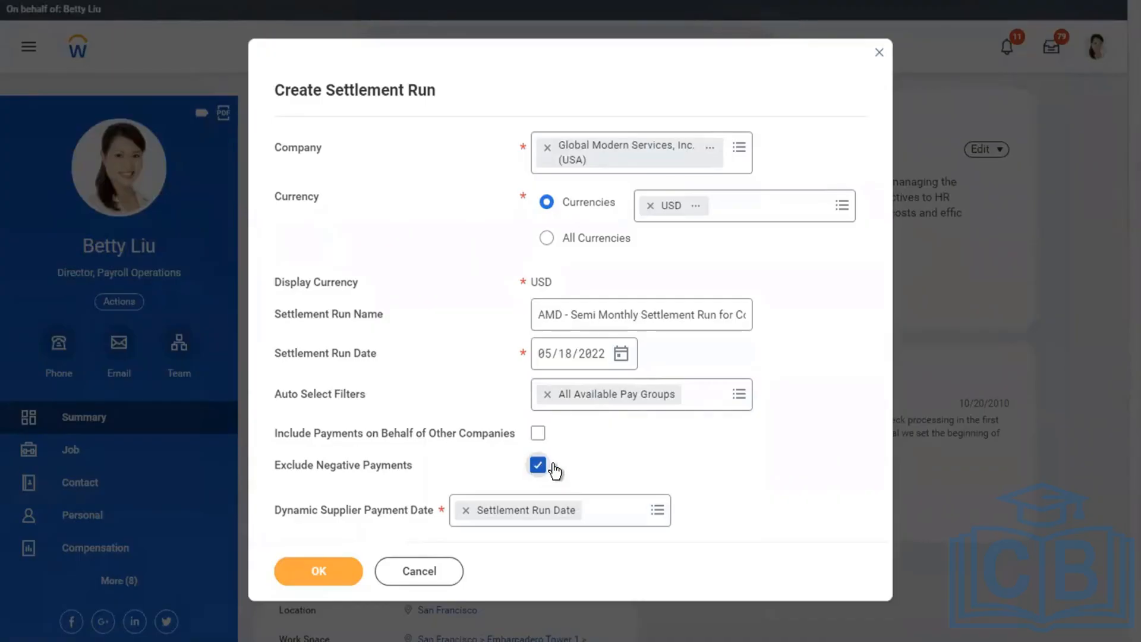
Create the settlement run with the entered settings and examine its summary and related actions.
{"action": "left_click", "coordinate": [309, 579]}
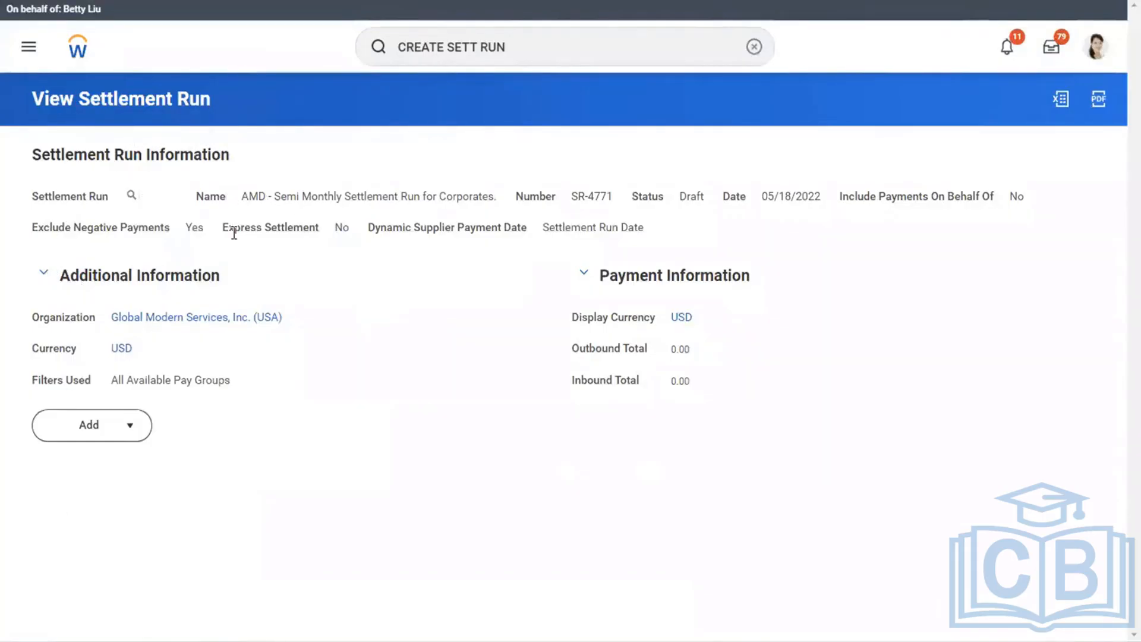
{"action": "left_click", "coordinate": [146, 197]}
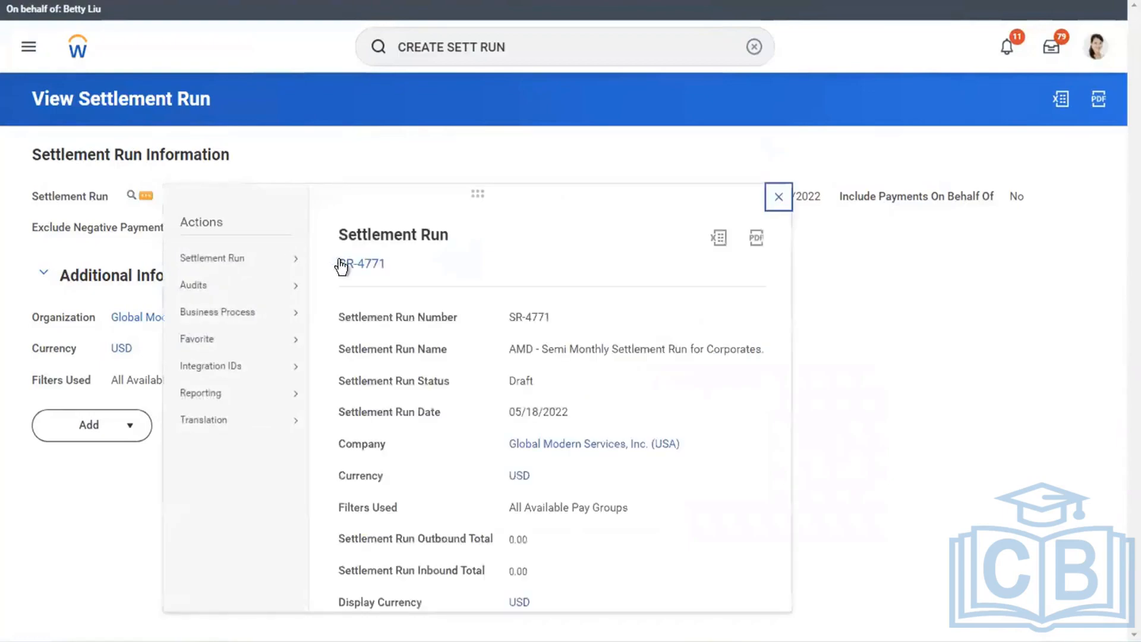
{"action": "mouse_move", "coordinate": [238, 258]}
Start adding Pay Groups to the settlement run, with the period 01/01/2019 - 01/15/2019 (Semi-monthly) as the search criterion.
{"action": "left_click", "coordinate": [128, 431]}
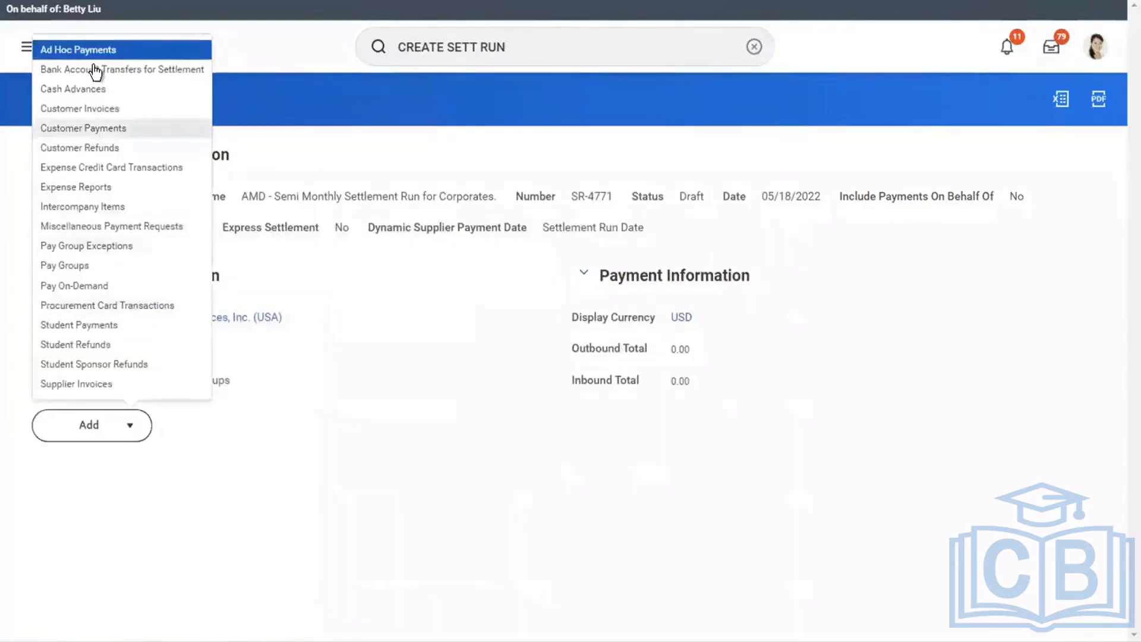
{"action": "left_click", "coordinate": [68, 266]}
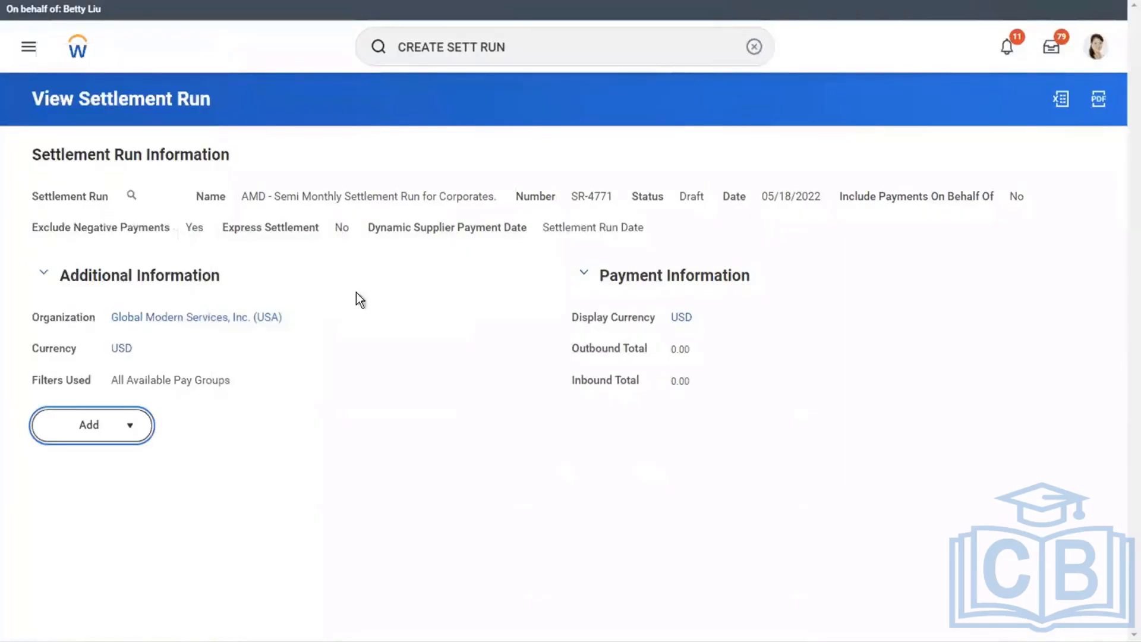
{"action": "scroll", "coordinate": [394, 329], "scroll_direction": "down", "scroll_amount": 2}
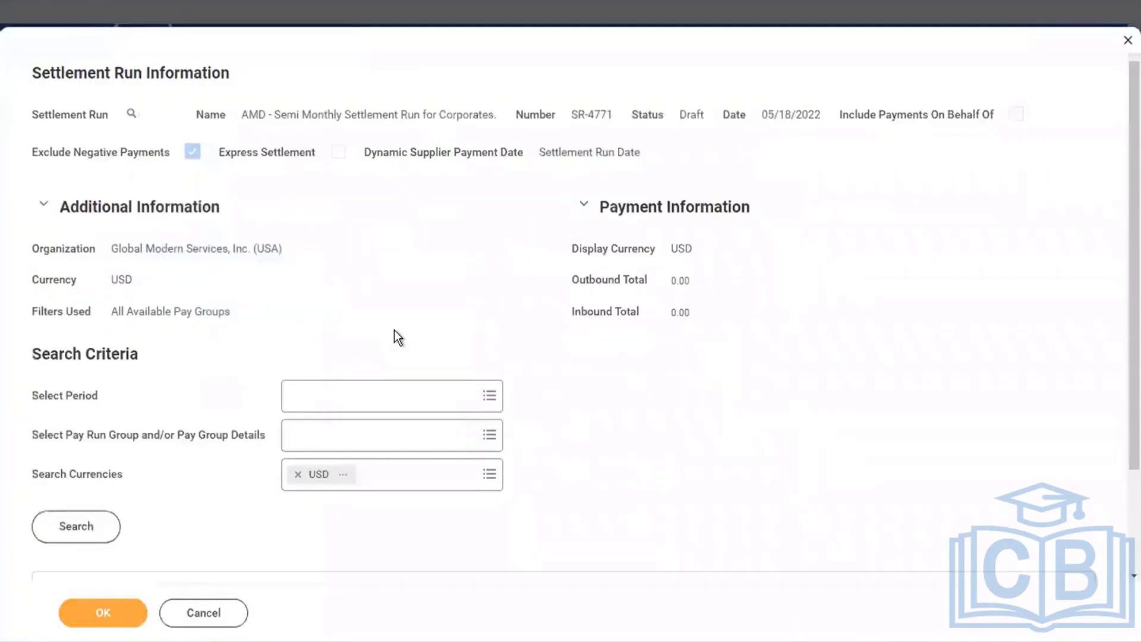
{"action": "scroll", "coordinate": [395, 334], "scroll_direction": "down", "scroll_amount": 3}
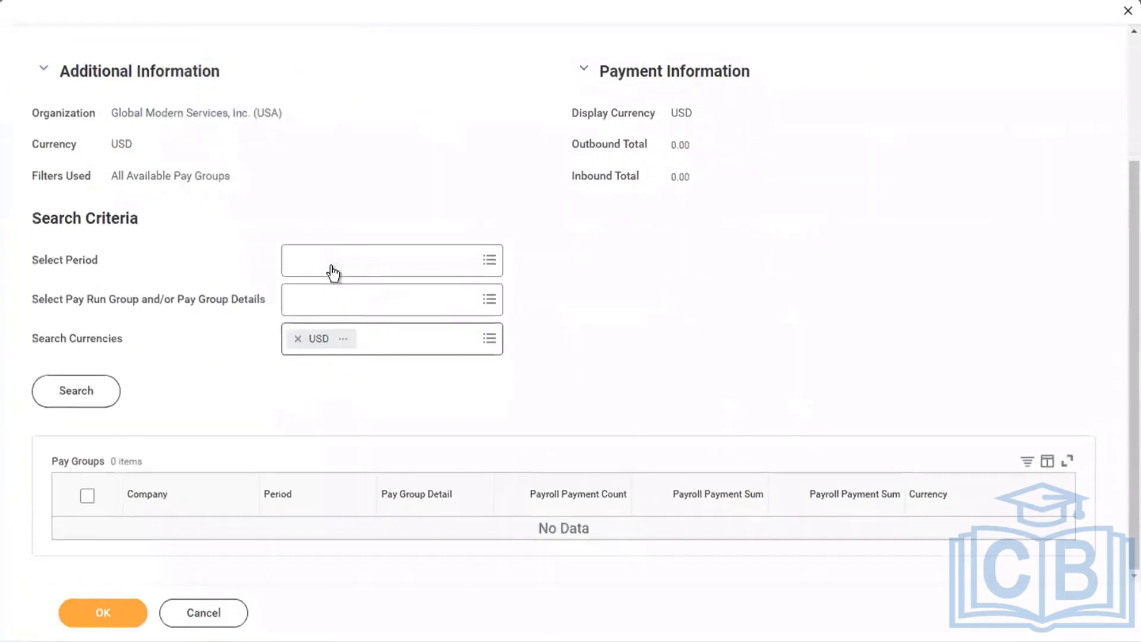
{"action": "left_click", "coordinate": [331, 269]}
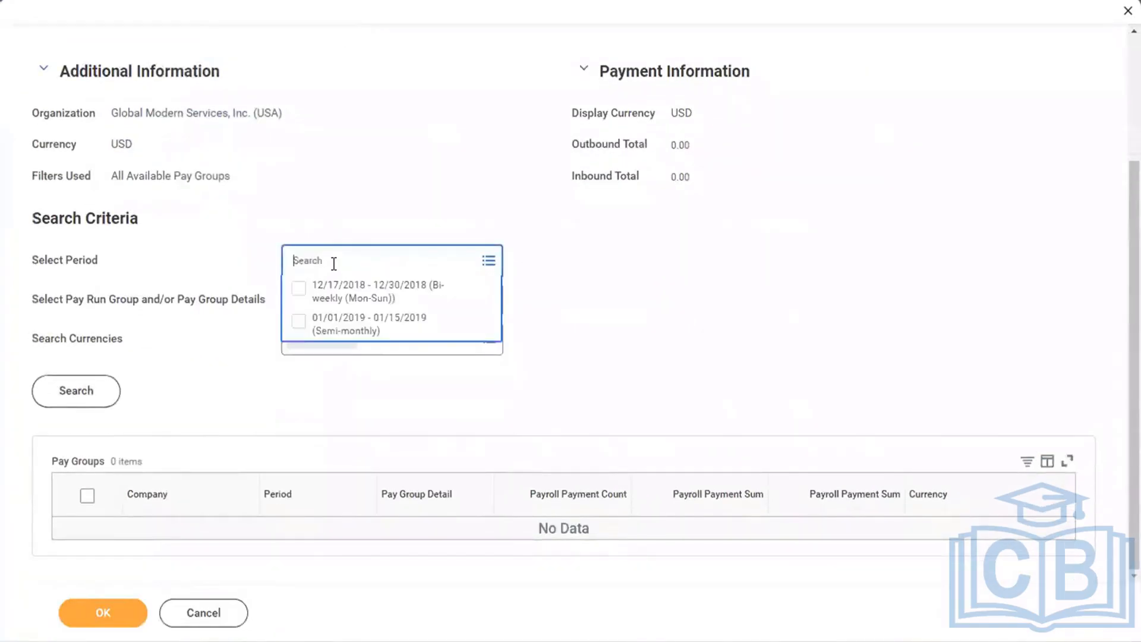
{"action": "left_click", "coordinate": [347, 332]}
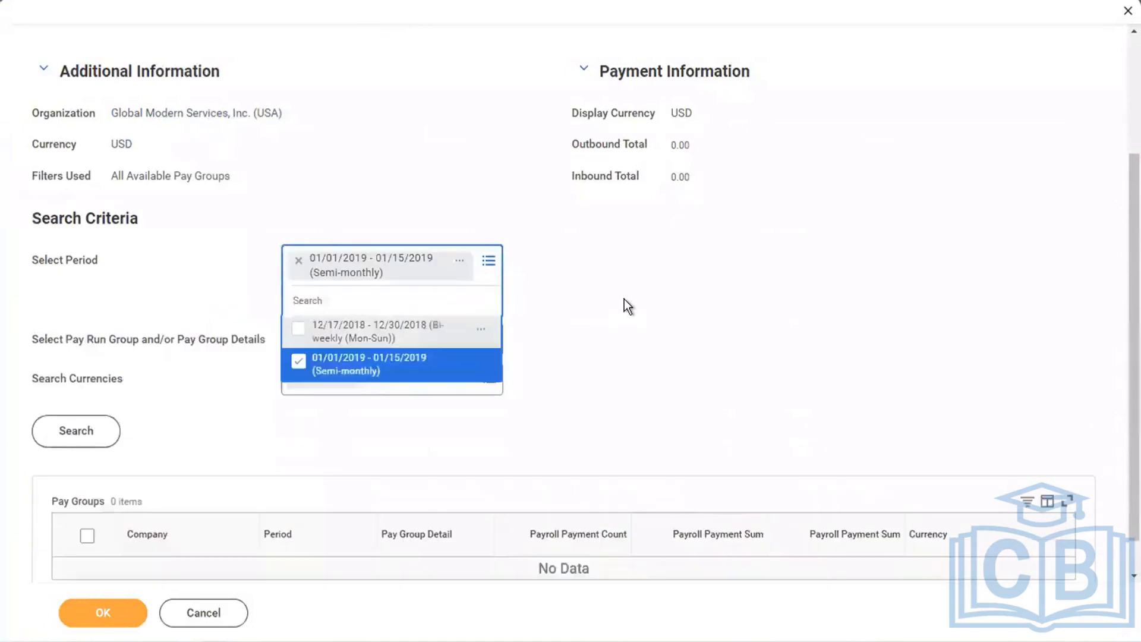
{"action": "left_click", "coordinate": [624, 298]}
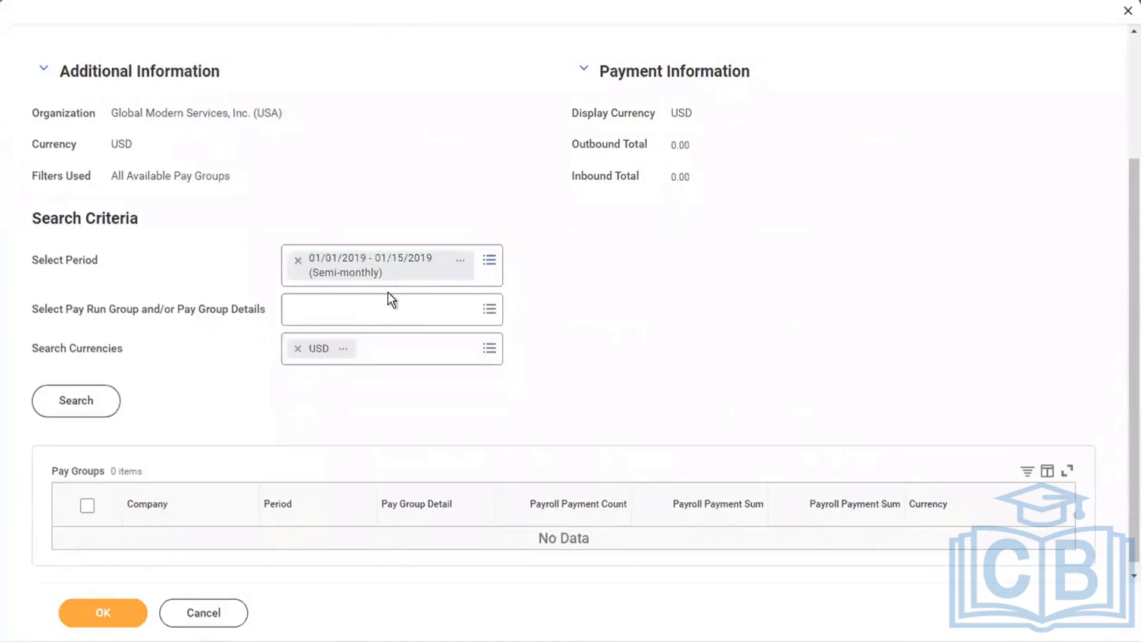
Check the pay run group options for the chosen period, and try the period 12/17/2018 - 12/30/2018 (Bi-weekly (Mon-Sun)) instead.
{"action": "left_click", "coordinate": [350, 314]}
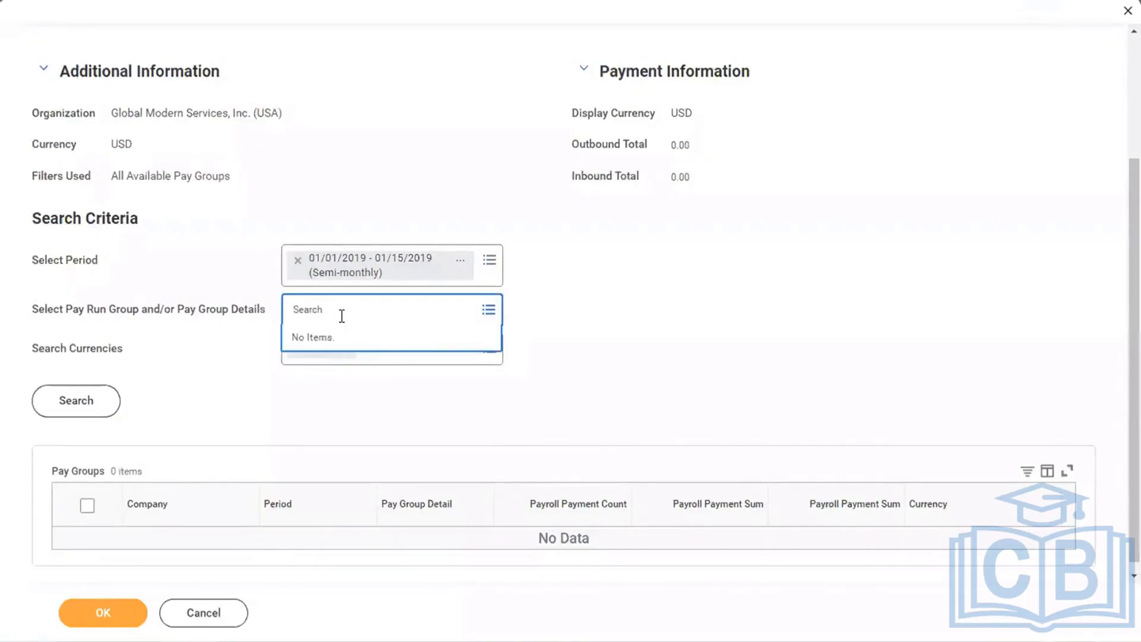
{"action": "left_click", "coordinate": [298, 261]}
{"action": "left_click", "coordinate": [344, 261]}
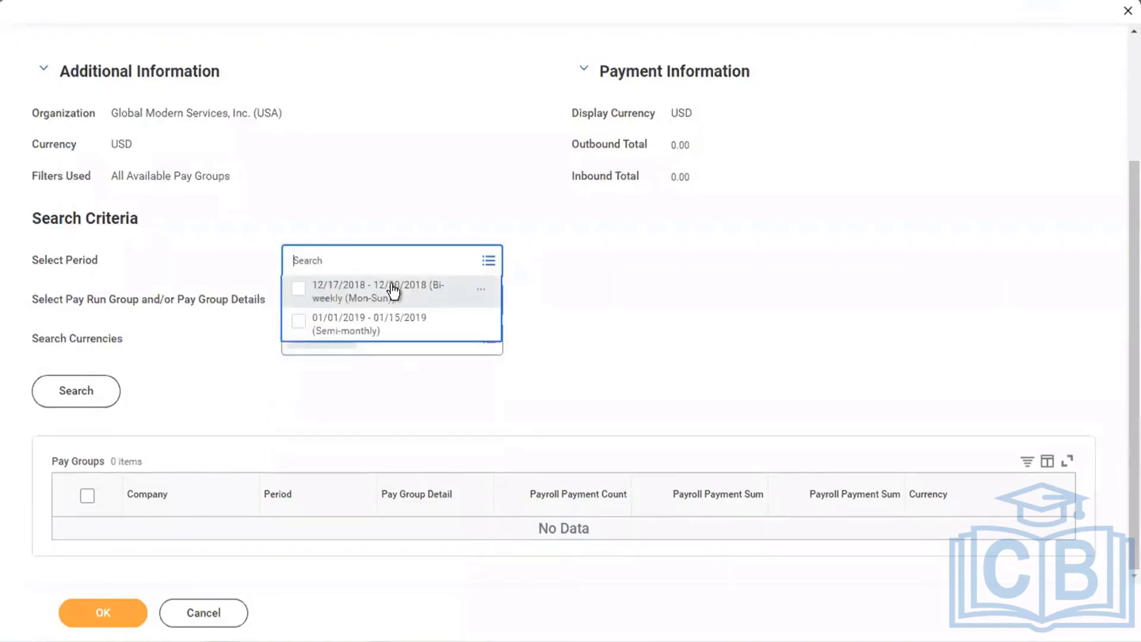
{"action": "left_click", "coordinate": [358, 297]}
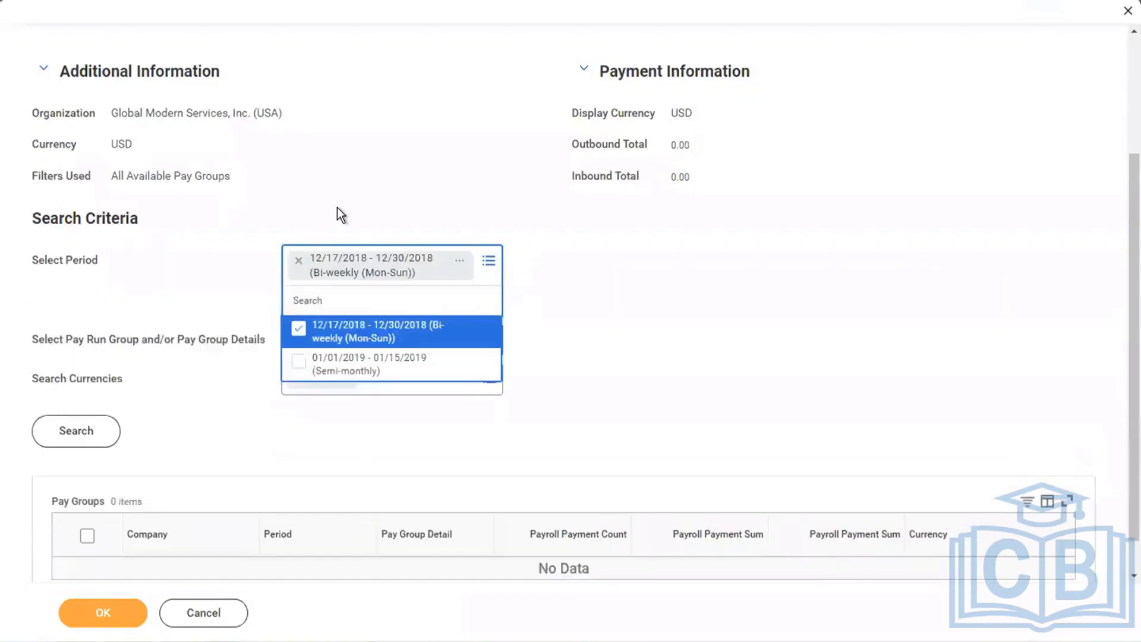
{"action": "left_click", "coordinate": [337, 208]}
{"action": "left_click", "coordinate": [359, 304]}
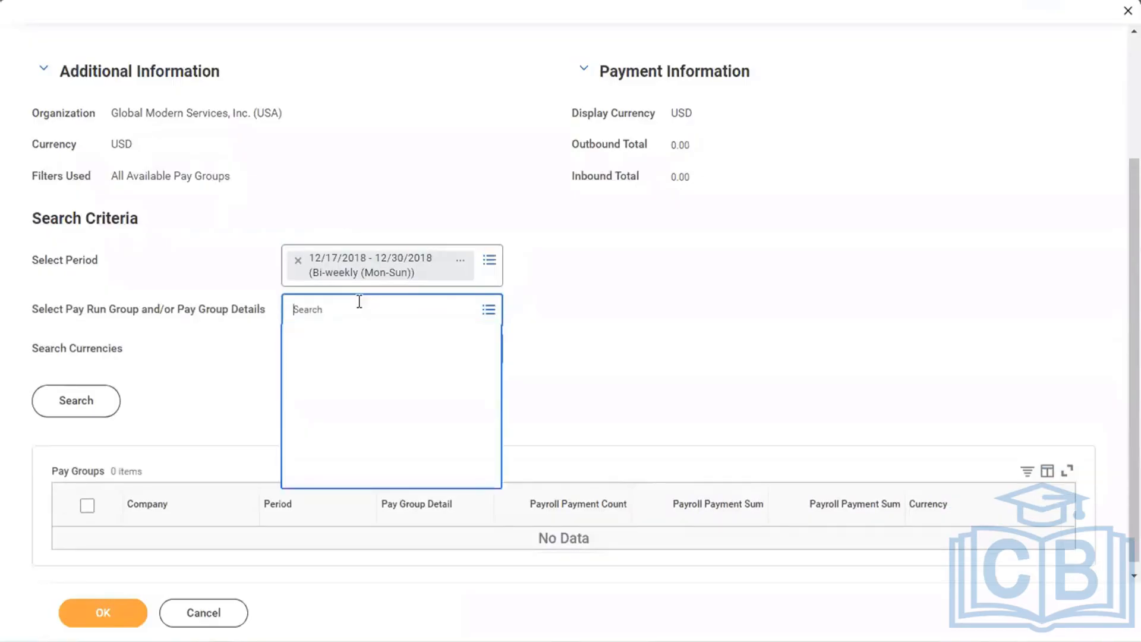
{"action": "left_click", "coordinate": [323, 183]}
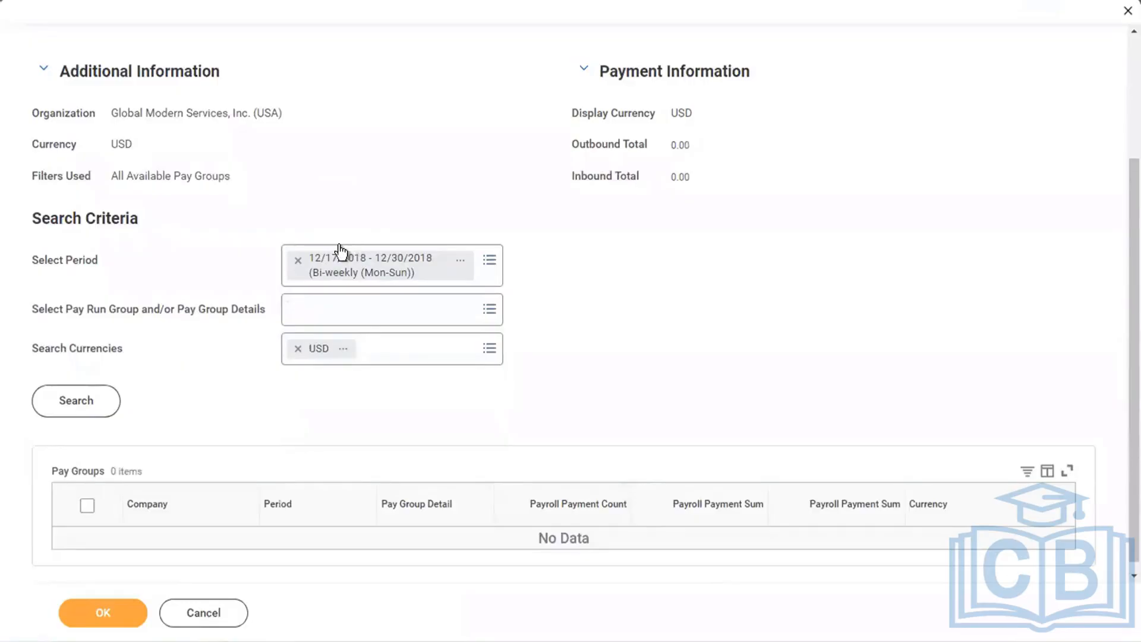
Search for pay groups in the period 01/01/2019 - 01/15/2019 (Semi-monthly) and open the page error's details.
{"action": "left_click", "coordinate": [298, 260]}
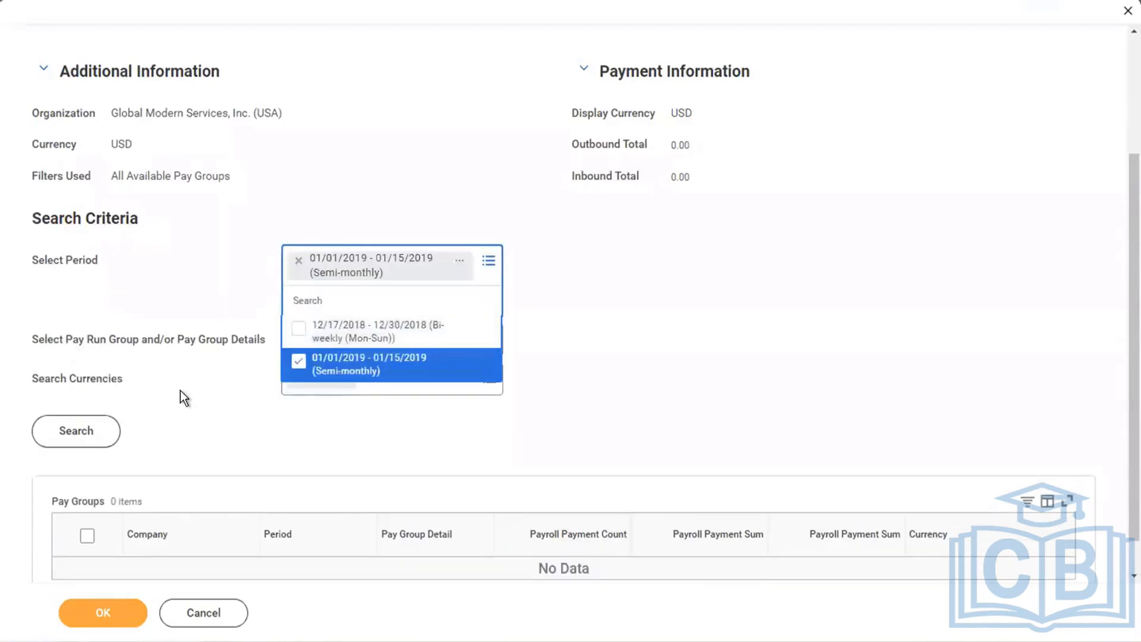
{"action": "left_click", "coordinate": [180, 390]}
{"action": "left_click", "coordinate": [70, 402]}
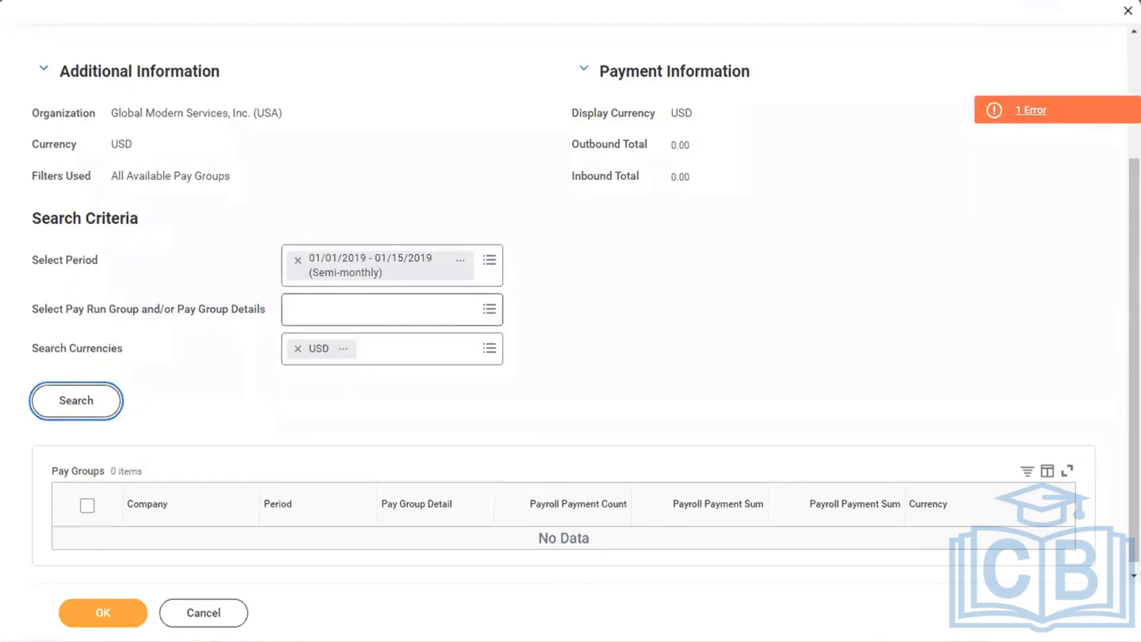
{"action": "left_click", "coordinate": [942, 323]}
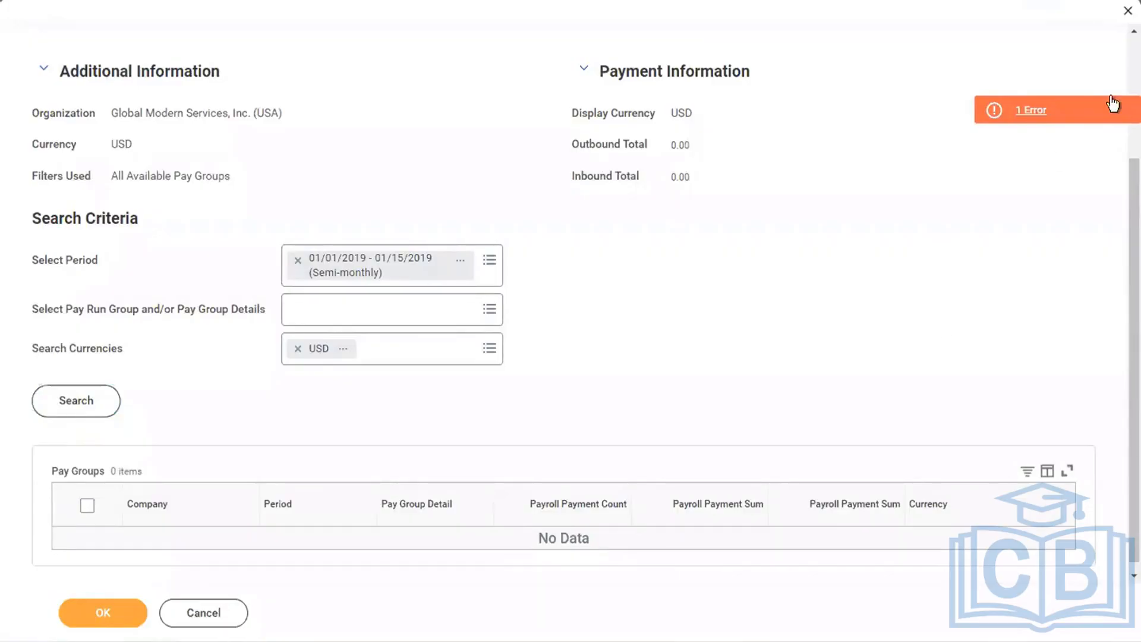
{"action": "left_click", "coordinate": [1026, 113]}
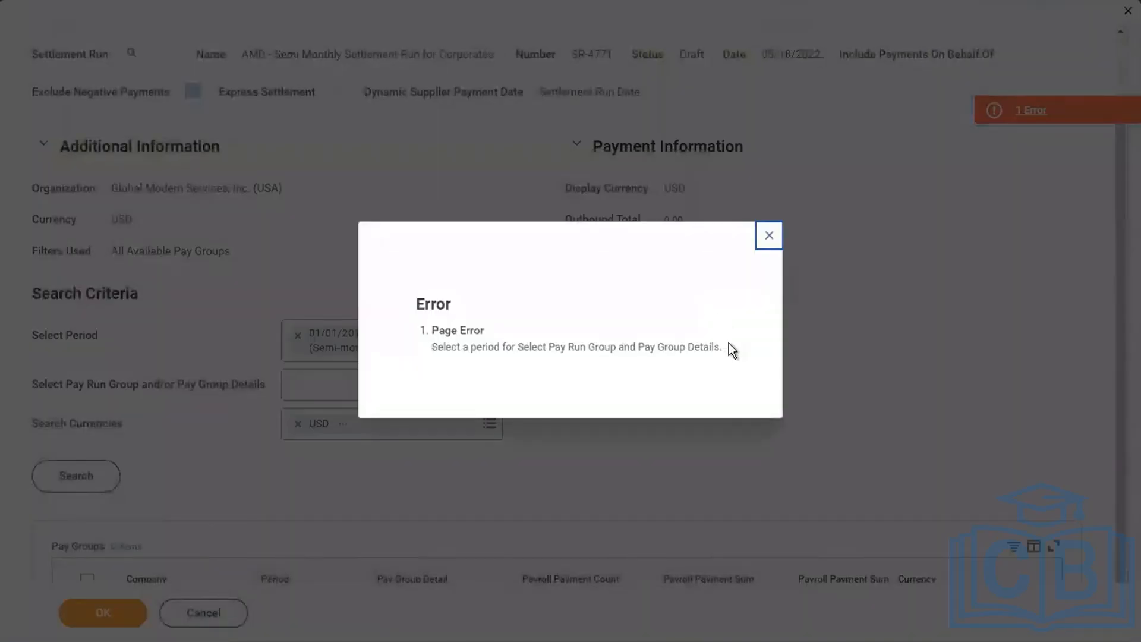
Reread the page error's text, close it, and discard the unsaved pay group search for the settlement run.
{"action": "key", "text": "Escape"}
{"action": "key", "text": "Return"}
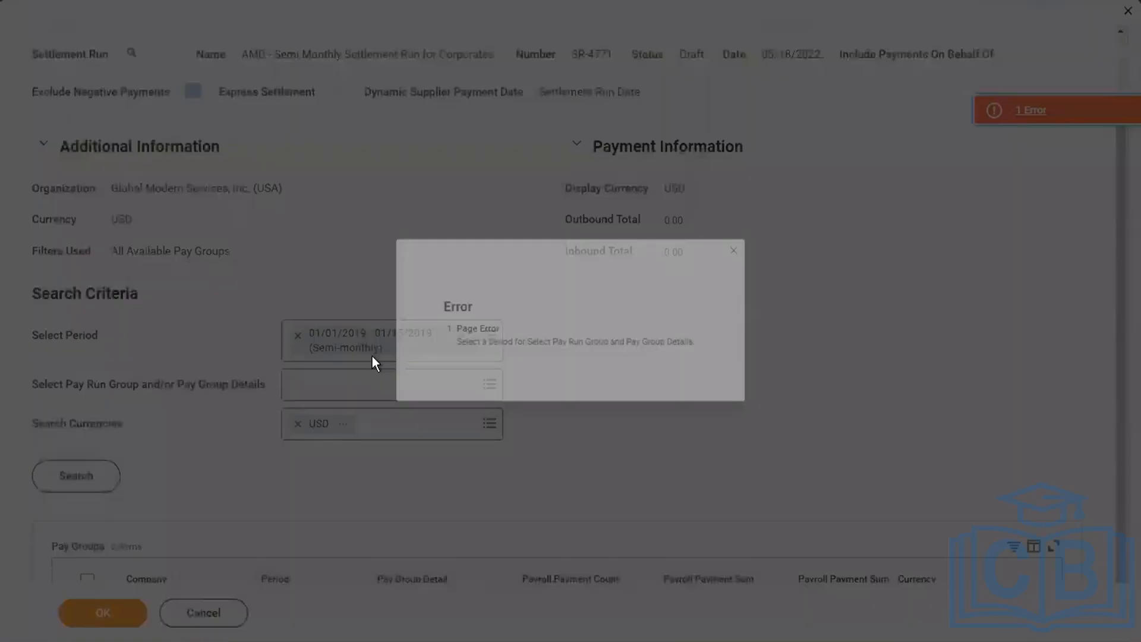
{"action": "left_click_drag", "start_coordinate": [728, 357], "coordinate": [420, 273]}
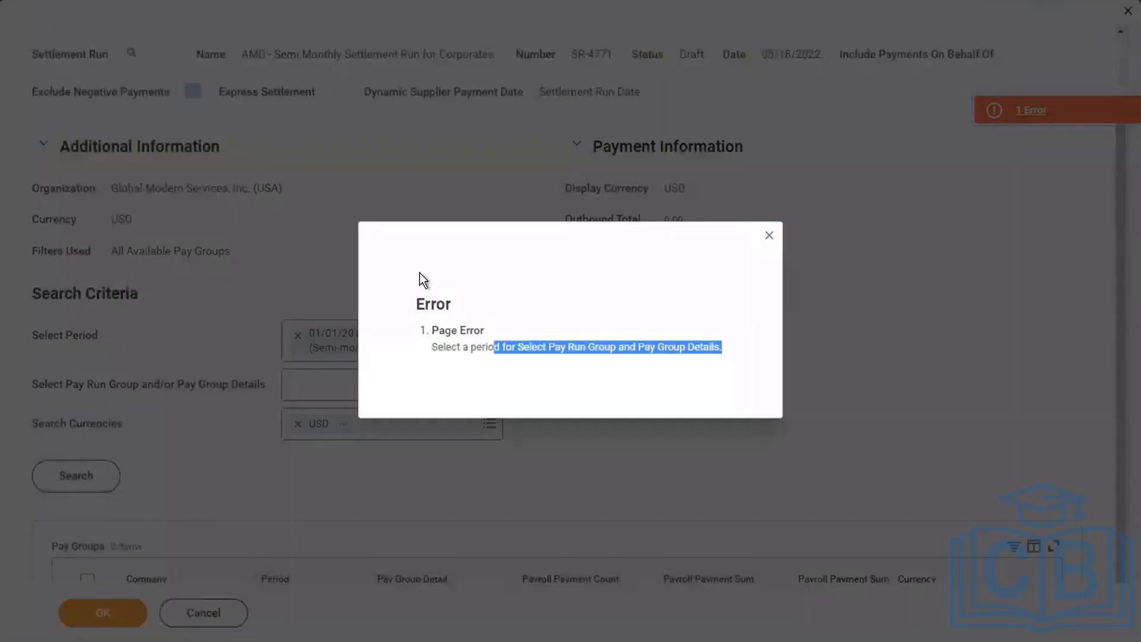
{"action": "left_click", "coordinate": [768, 237]}
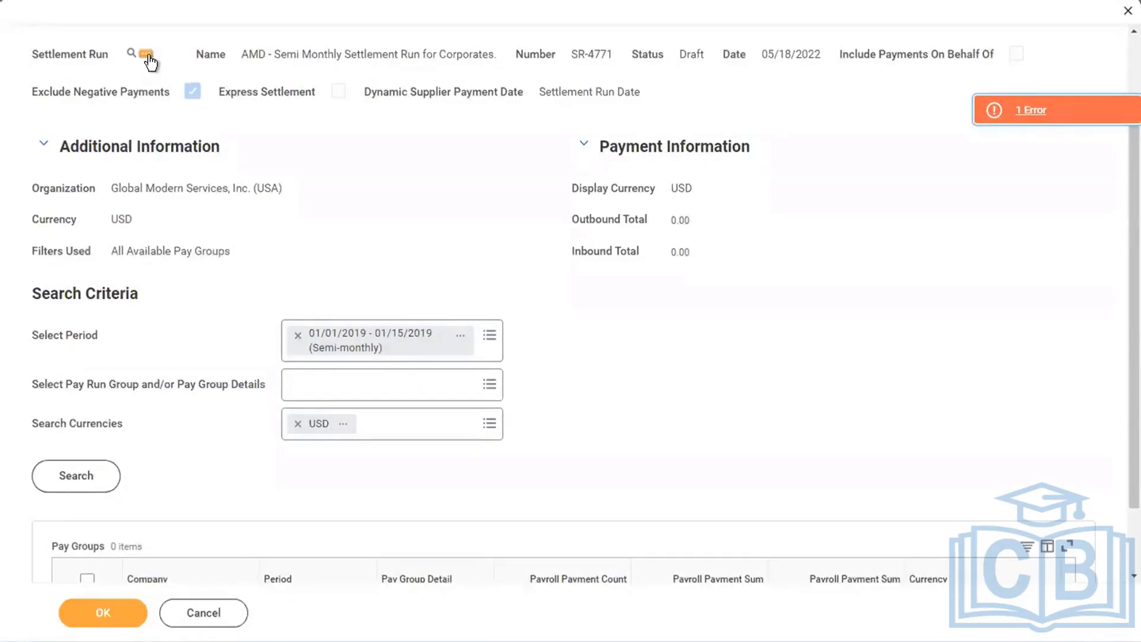
{"action": "left_click", "coordinate": [147, 56]}
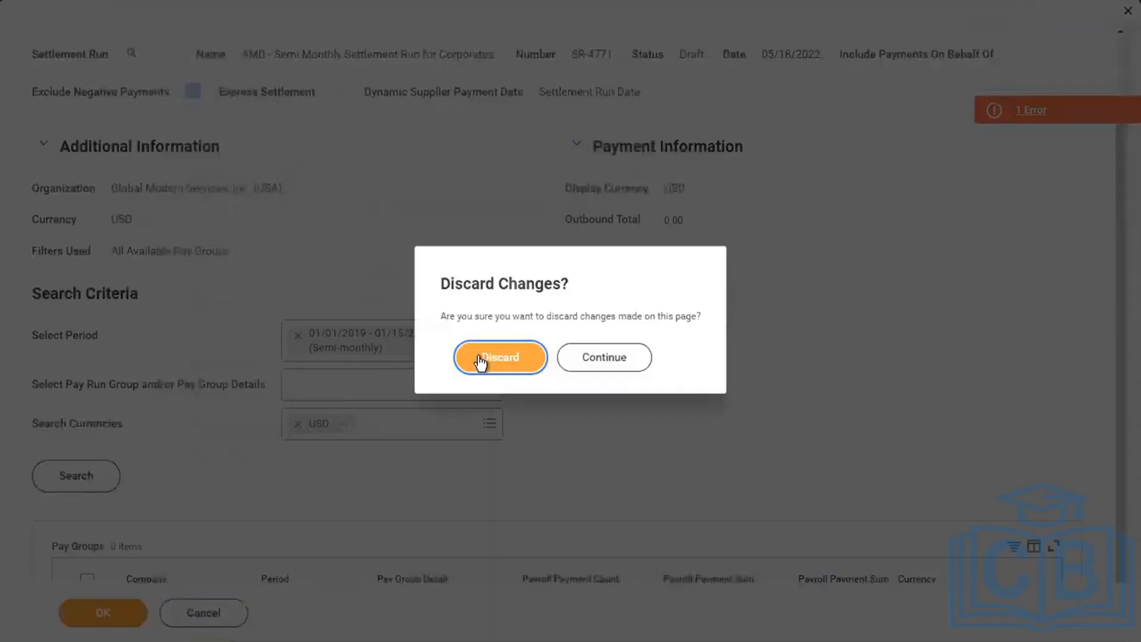
{"action": "key", "text": "Escape"}
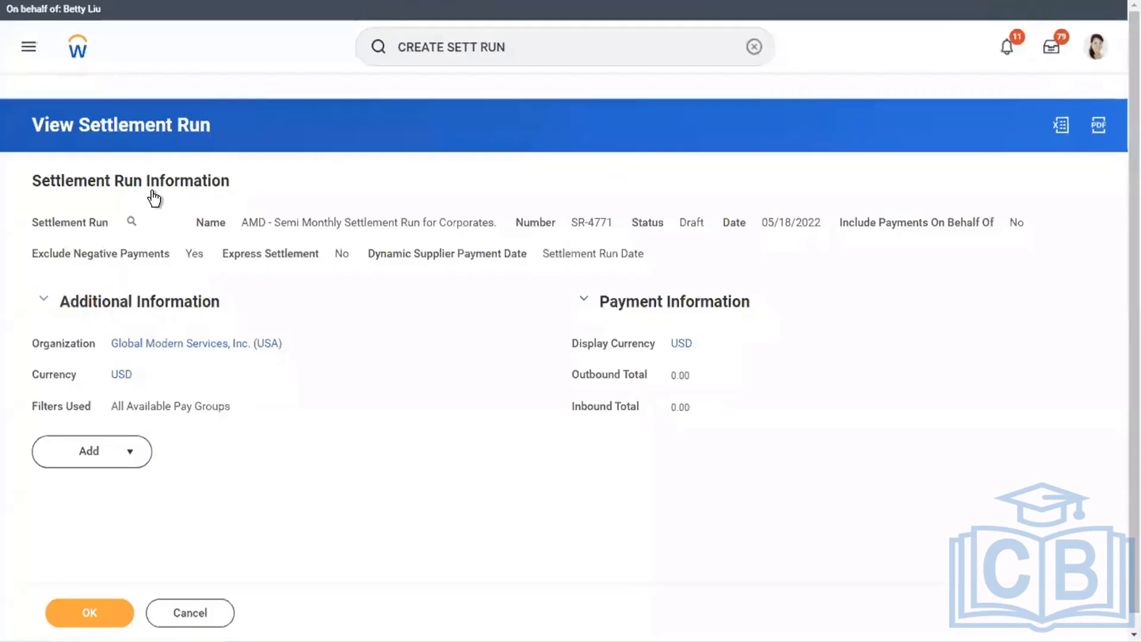
Cancel the draft settlement run "AMD - Semi Monthly Settlement Run for Corporates", confirm the cancellation and refresh its background process.
{"action": "scroll", "coordinate": [154, 198], "scroll_direction": "down", "scroll_amount": 1}
{"action": "left_click", "coordinate": [146, 196]}
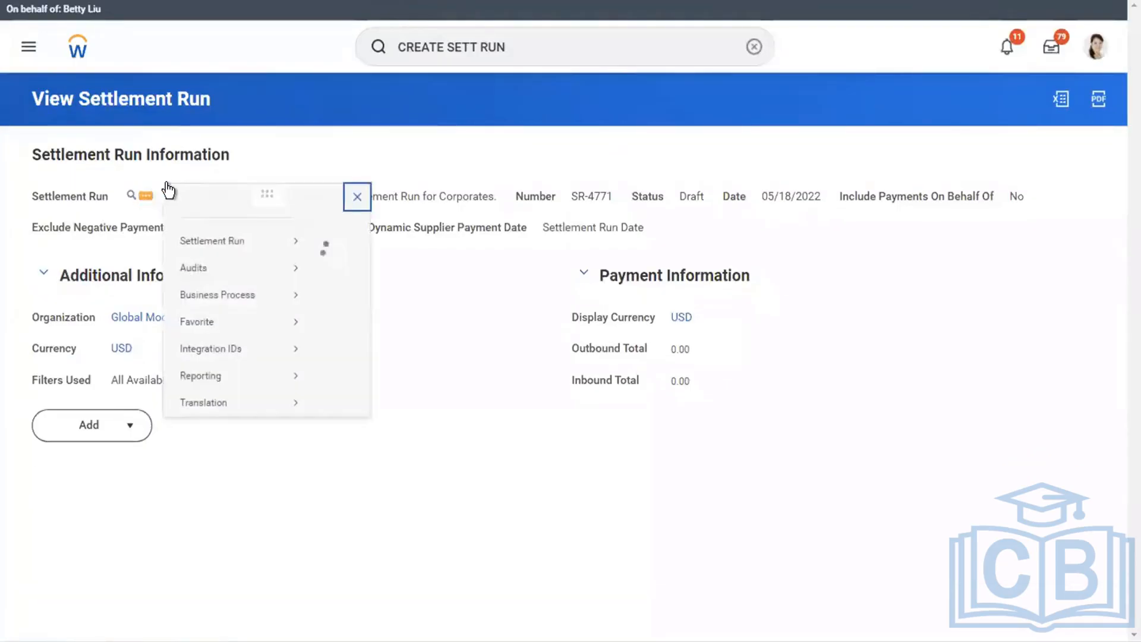
{"action": "mouse_move", "coordinate": [241, 256]}
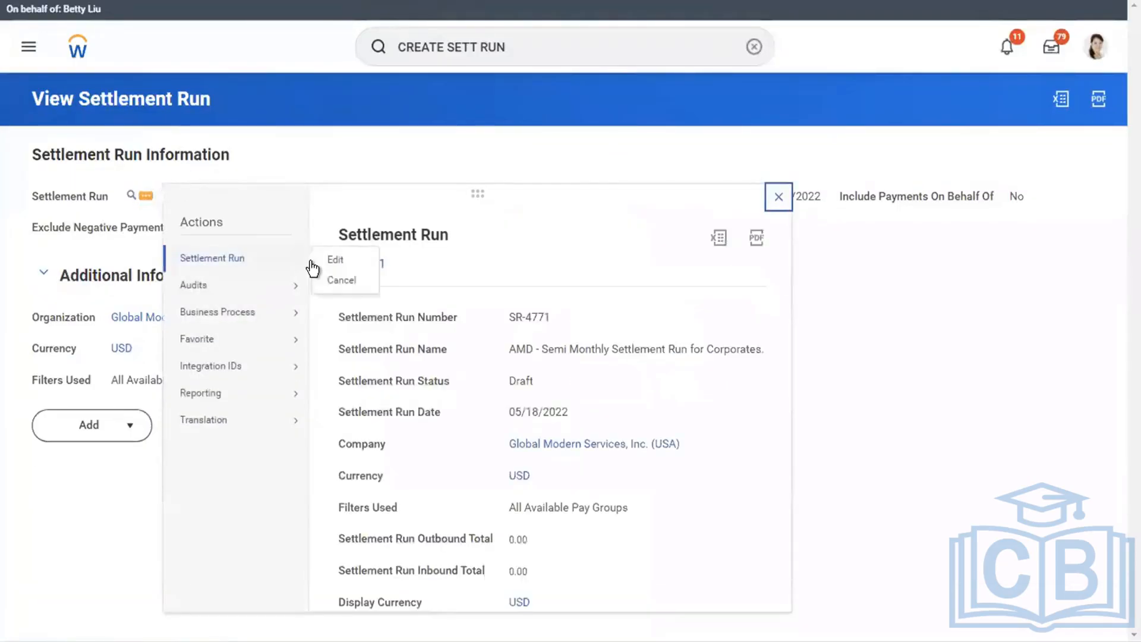
{"action": "left_click", "coordinate": [337, 281]}
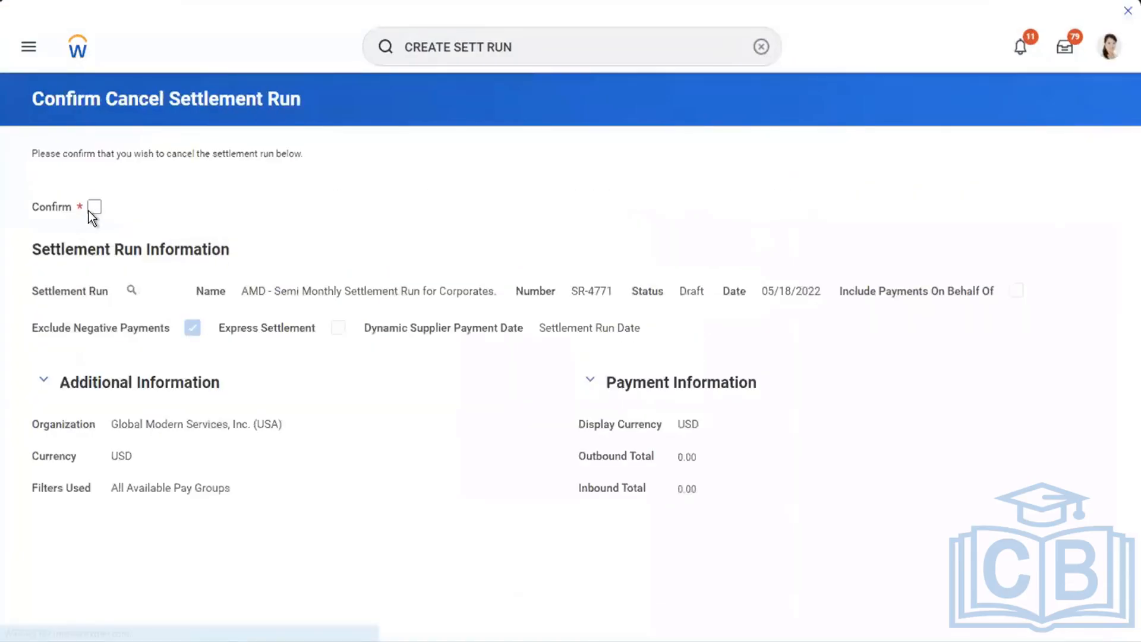
{"action": "key", "text": "space"}
{"action": "left_click", "coordinate": [101, 603]}
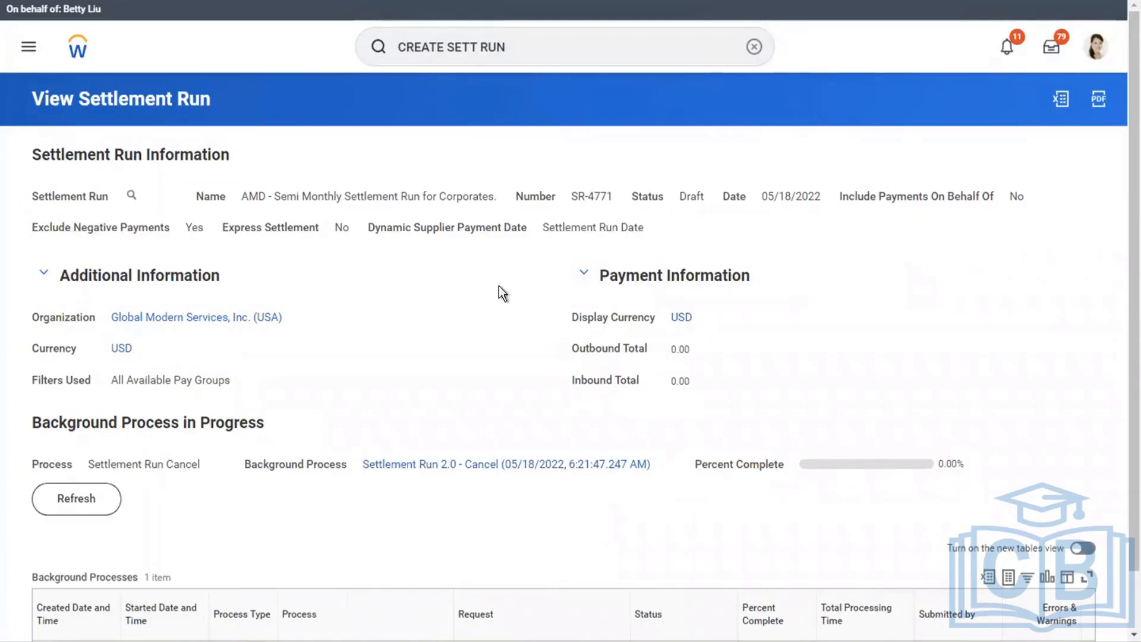
{"action": "left_click", "coordinate": [78, 501]}
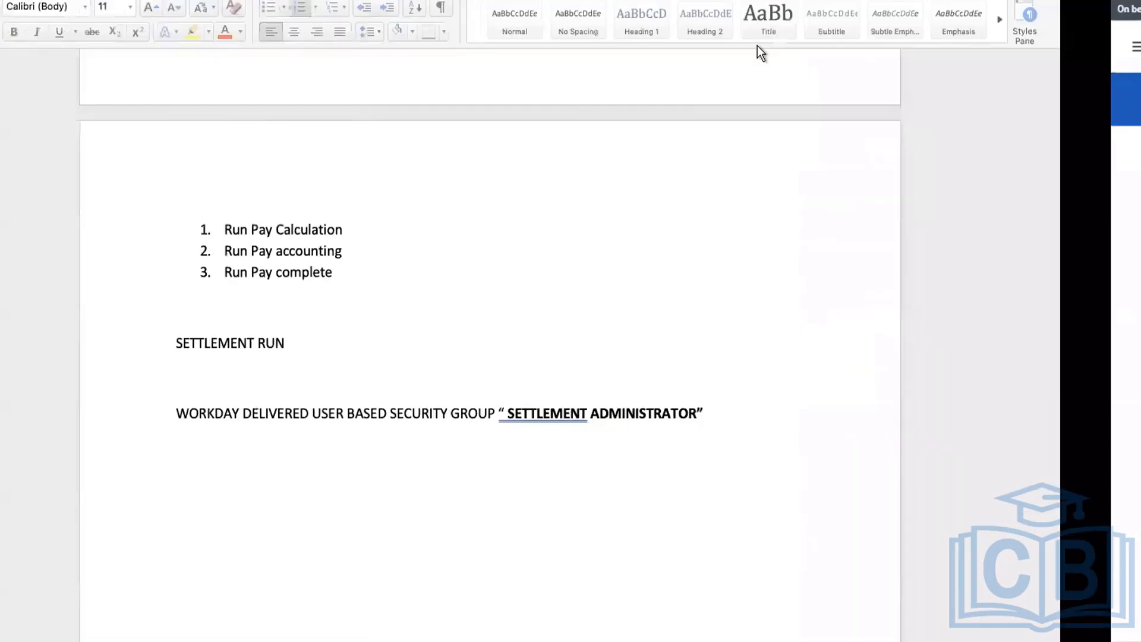
Switch from the notes document back to Workday and open the Run Pay Calculation task.
{"action": "key", "text": "ctrl+Right"}
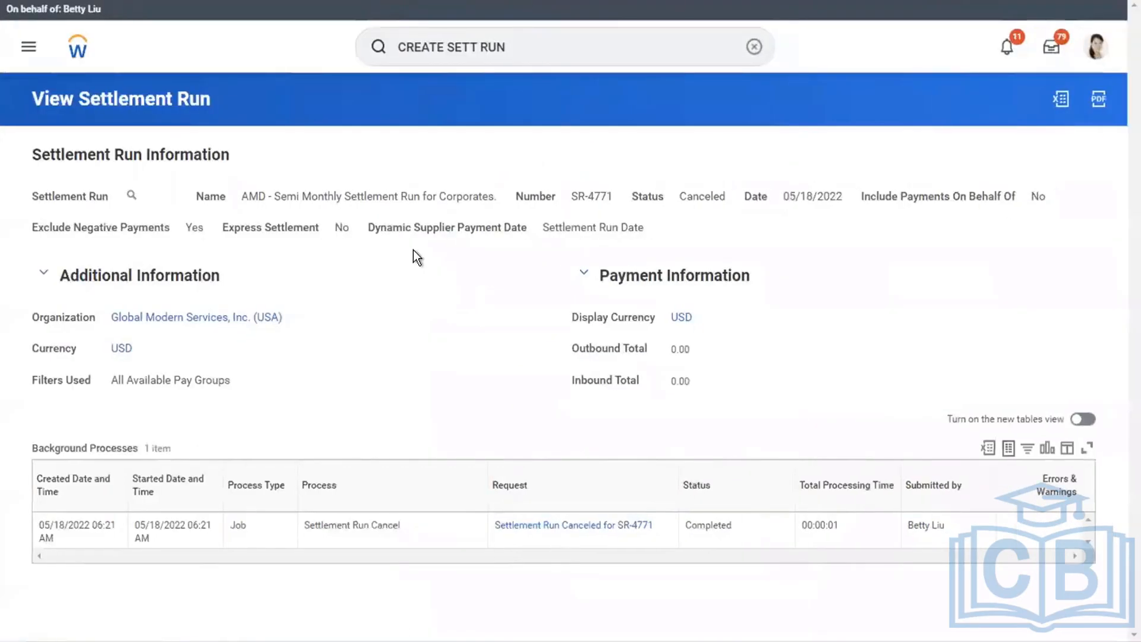
{"action": "left_click", "coordinate": [416, 47]}
{"action": "type", "text": "run pay calc"}
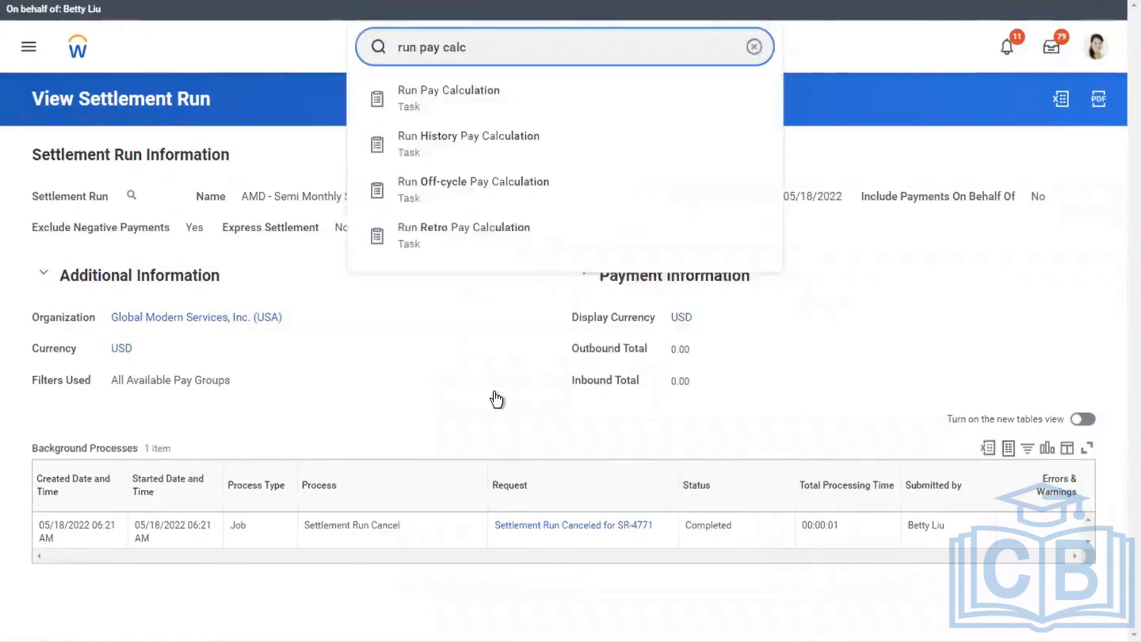
{"action": "left_click", "coordinate": [383, 510]}
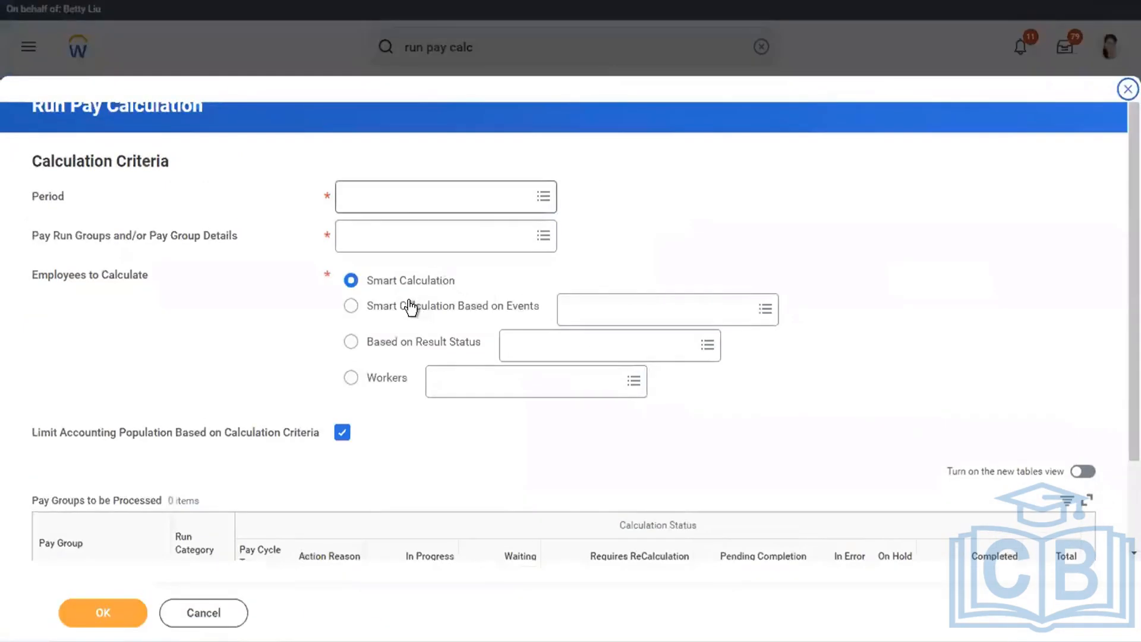
Run the pay calculation for period 01/16/2019 - 01/31/2019 (Semi-monthly) and pay group detail USA Semi-monthly Professional Corporate: Regular (Semi-monthly), using Smart Calculation.
{"action": "left_click", "coordinate": [409, 196]}
{"action": "left_click", "coordinate": [405, 252]}
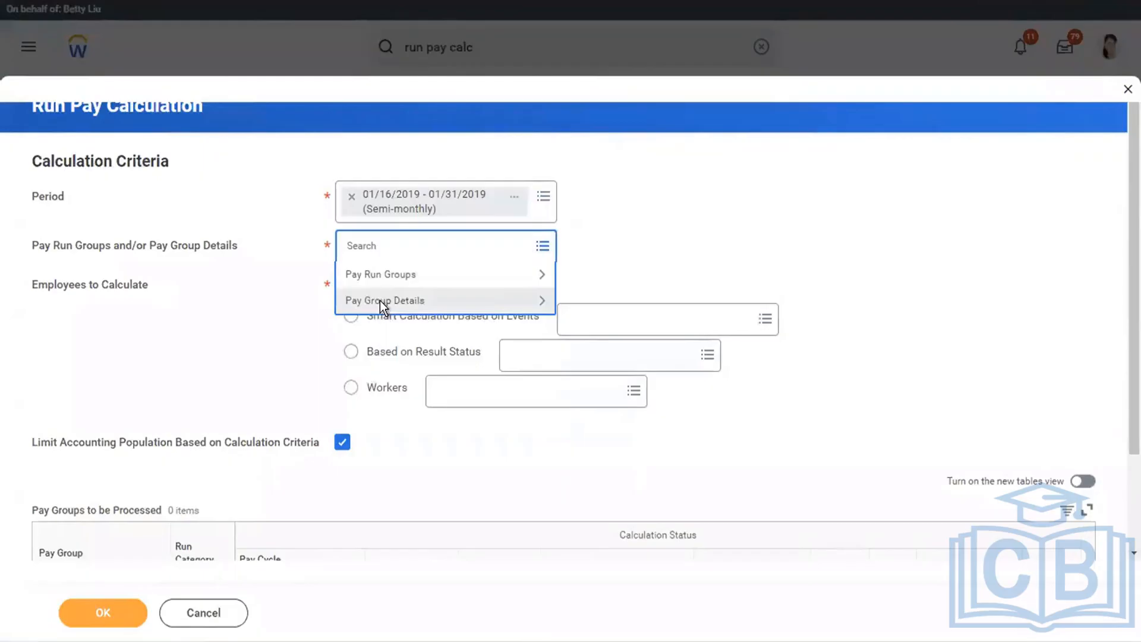
{"action": "left_click", "coordinate": [380, 301]}
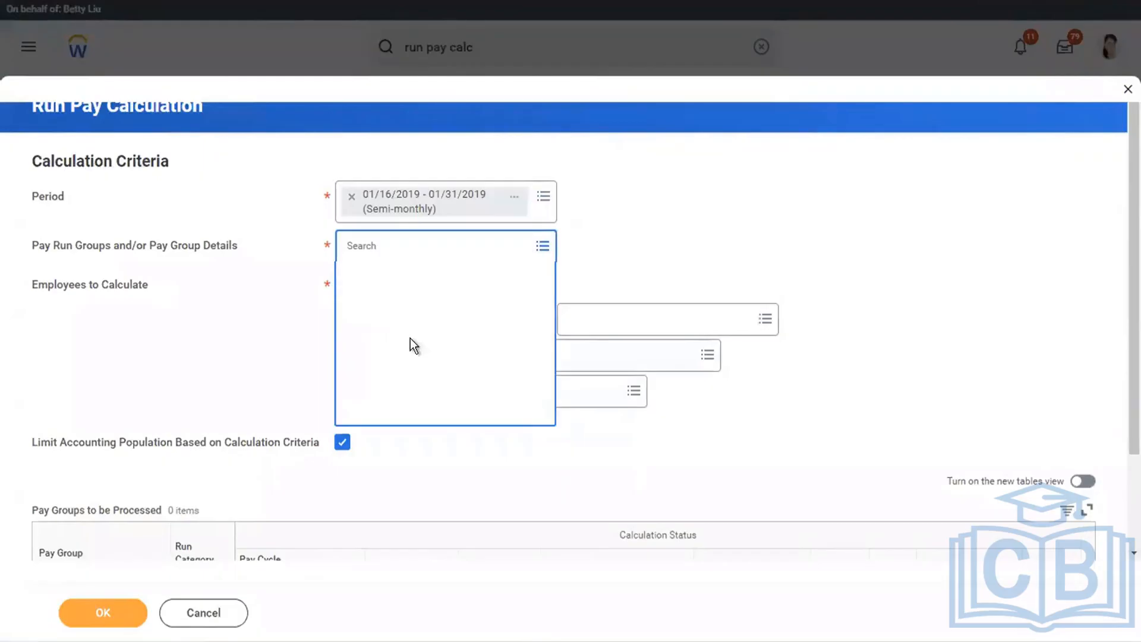
{"action": "left_click", "coordinate": [409, 333]}
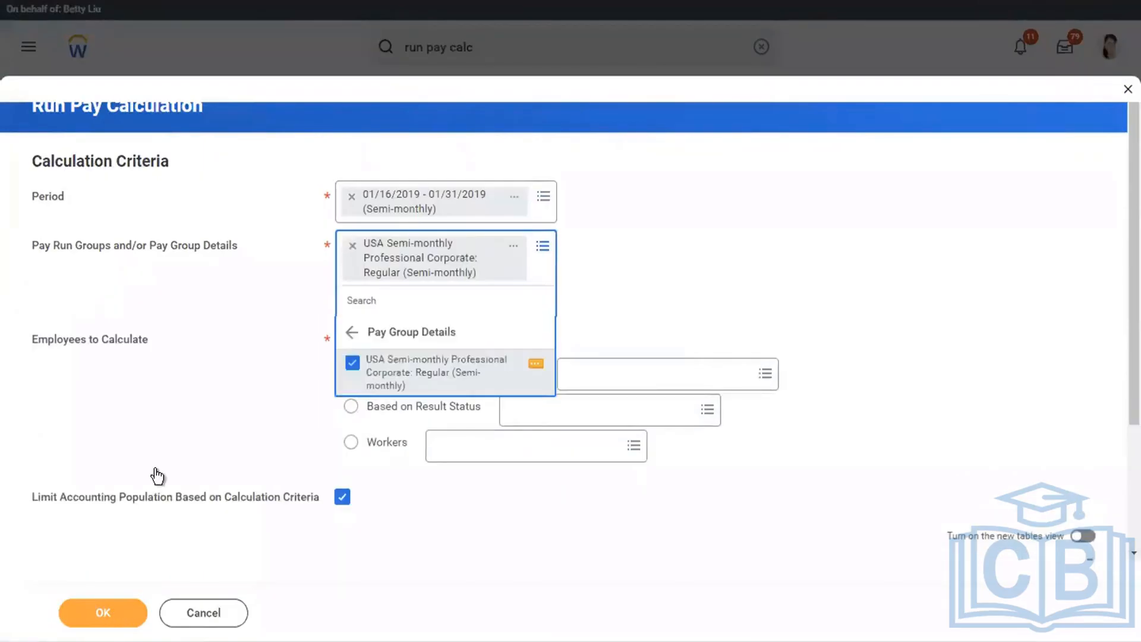
{"action": "left_click", "coordinate": [157, 476]}
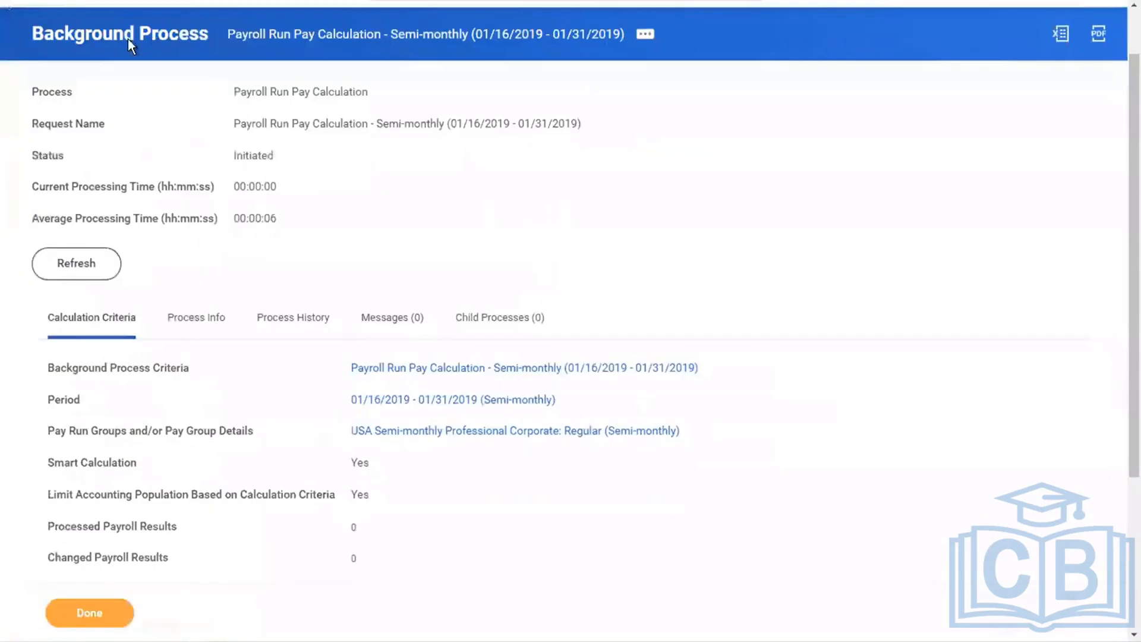
{"action": "scroll", "coordinate": [71, 44], "scroll_direction": "down", "scroll_amount": 4}
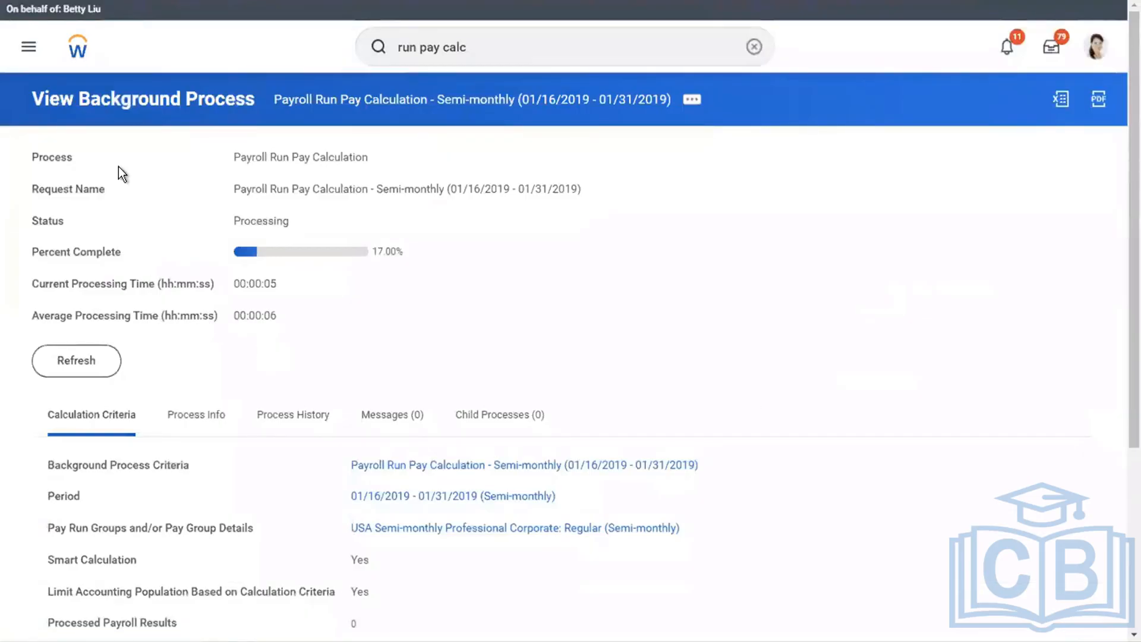
Refresh the pay calculation's background process until it completes, and review the processed payroll results and the pay group's calculation status.
{"action": "scroll", "coordinate": [351, 173], "scroll_direction": "down", "scroll_amount": 5}
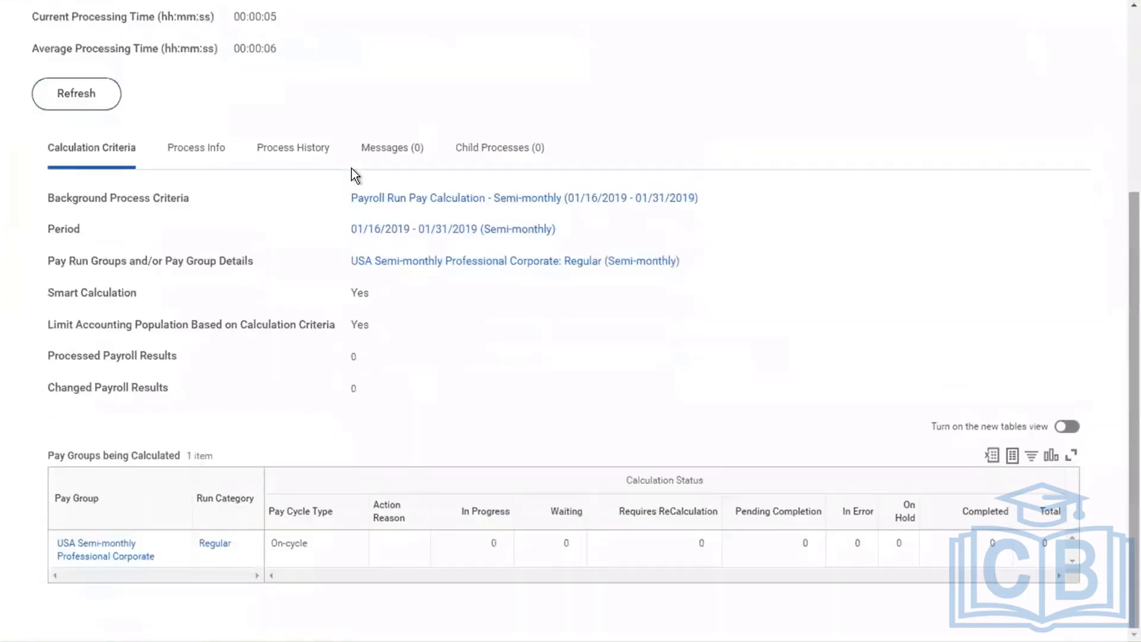
{"action": "left_click", "coordinate": [89, 93]}
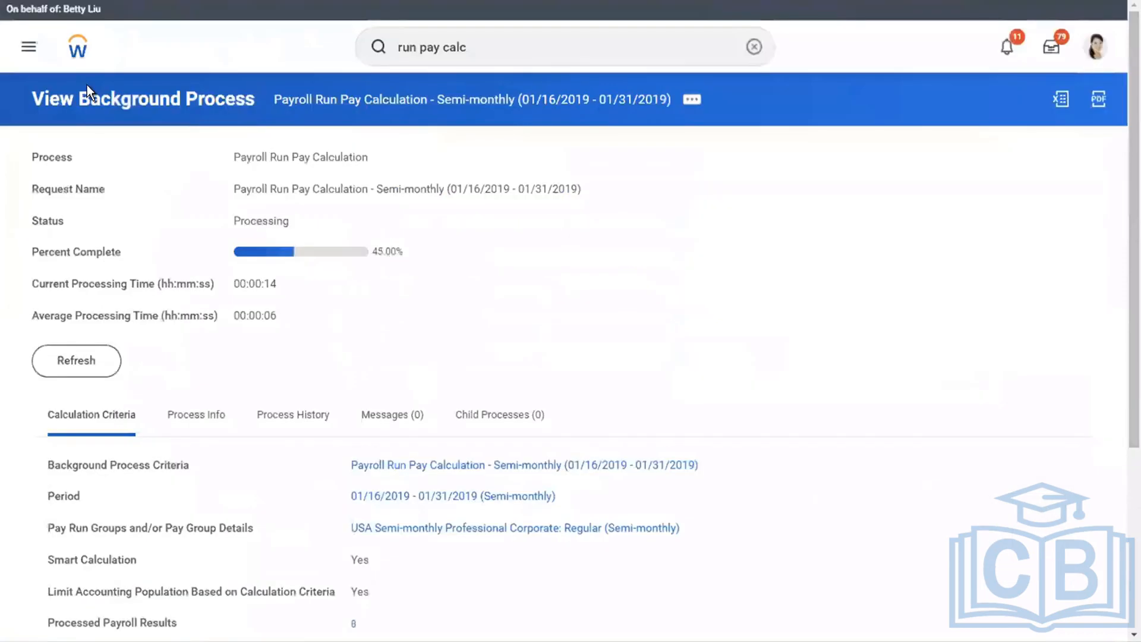
{"action": "left_click", "coordinate": [60, 357]}
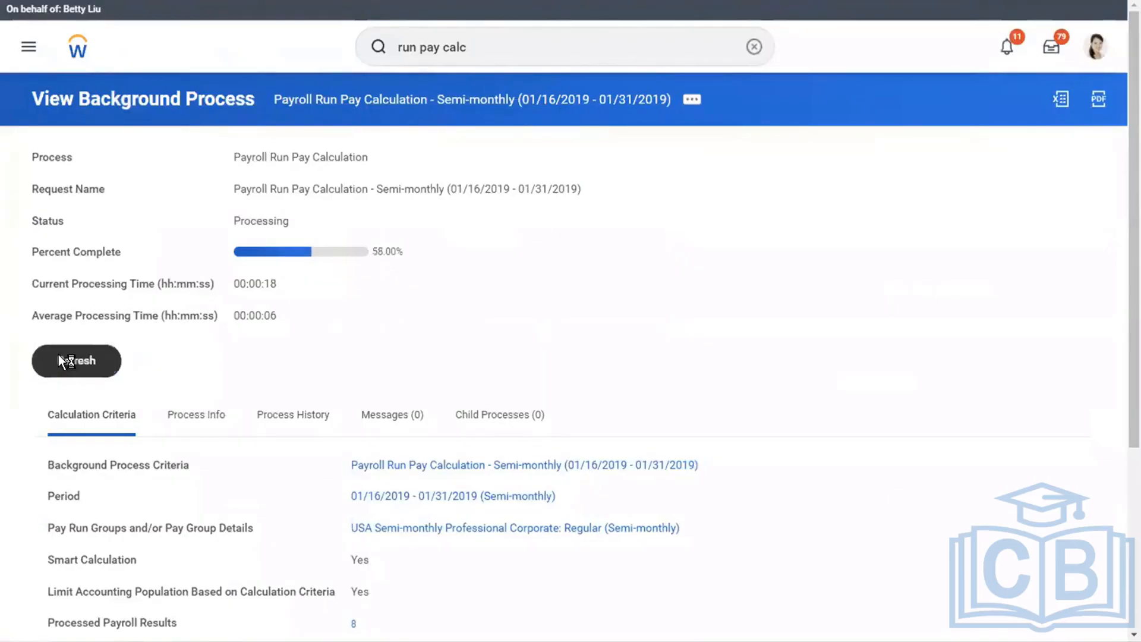
{"action": "left_click", "coordinate": [60, 357]}
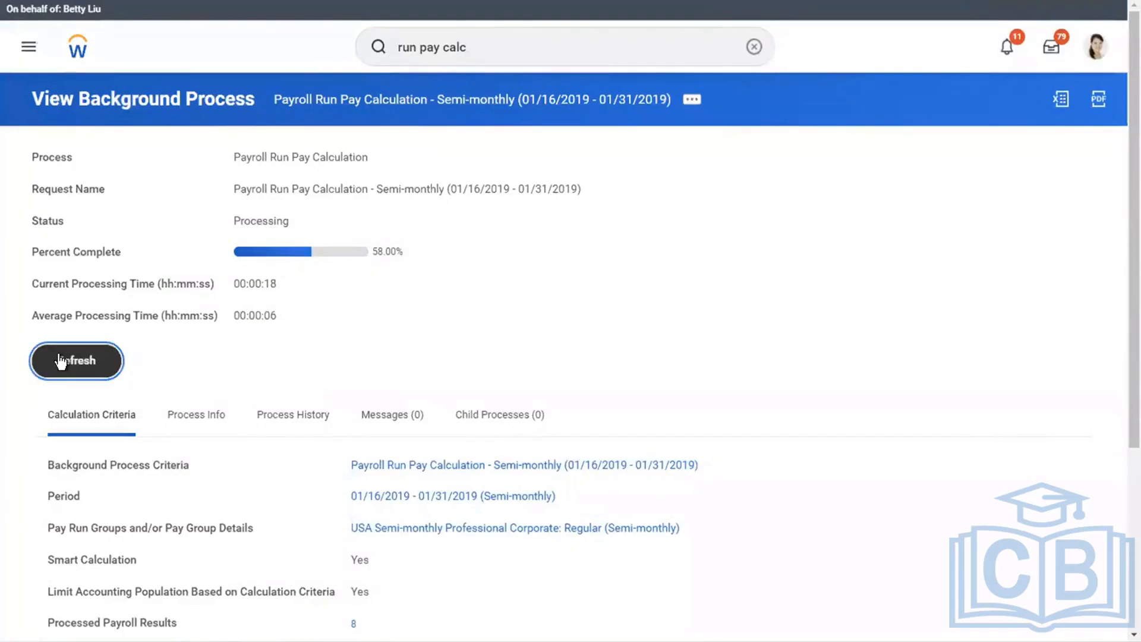
{"action": "left_click", "coordinate": [61, 361]}
{"action": "left_click", "coordinate": [58, 360]}
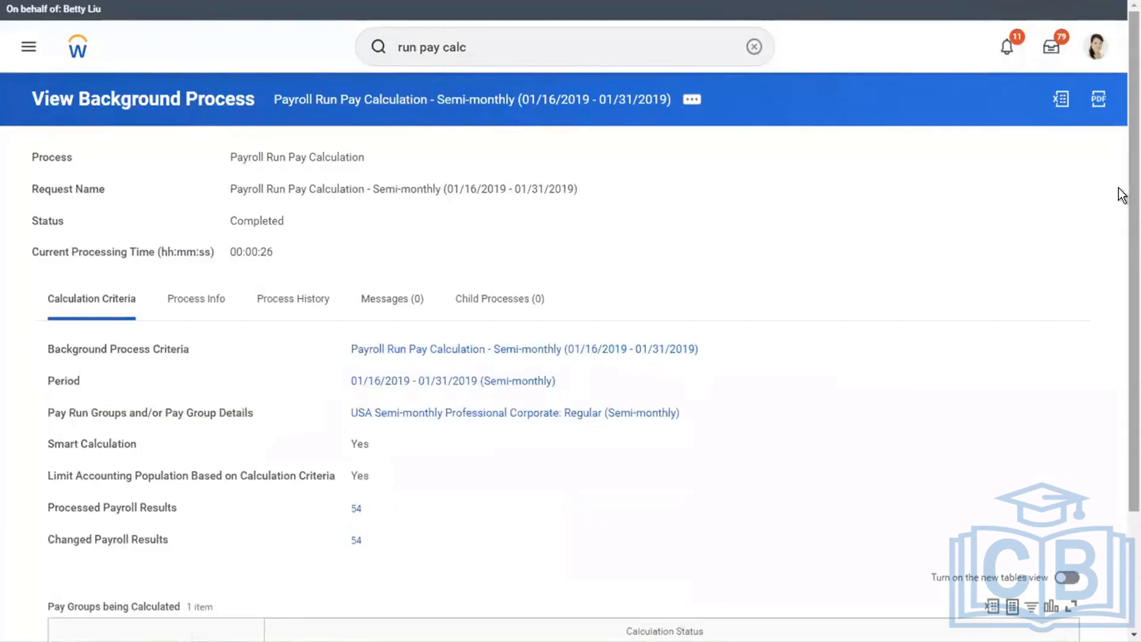
{"action": "scroll", "coordinate": [587, 416], "scroll_direction": "down", "scroll_amount": 3}
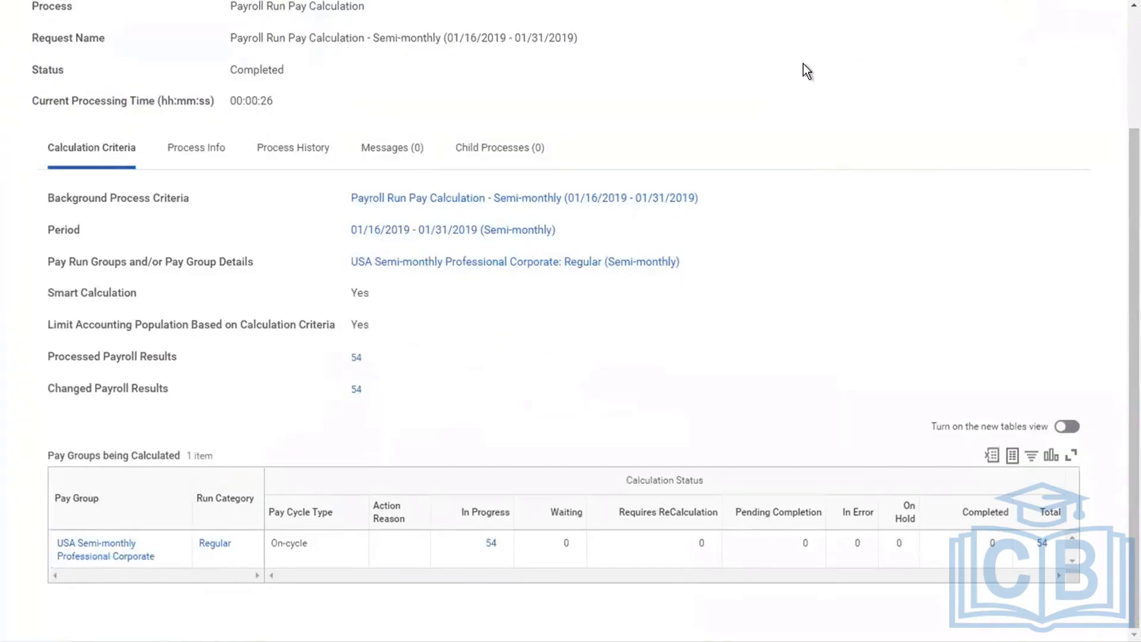
{"action": "scroll", "coordinate": [804, 64], "scroll_direction": "up", "scroll_amount": 3}
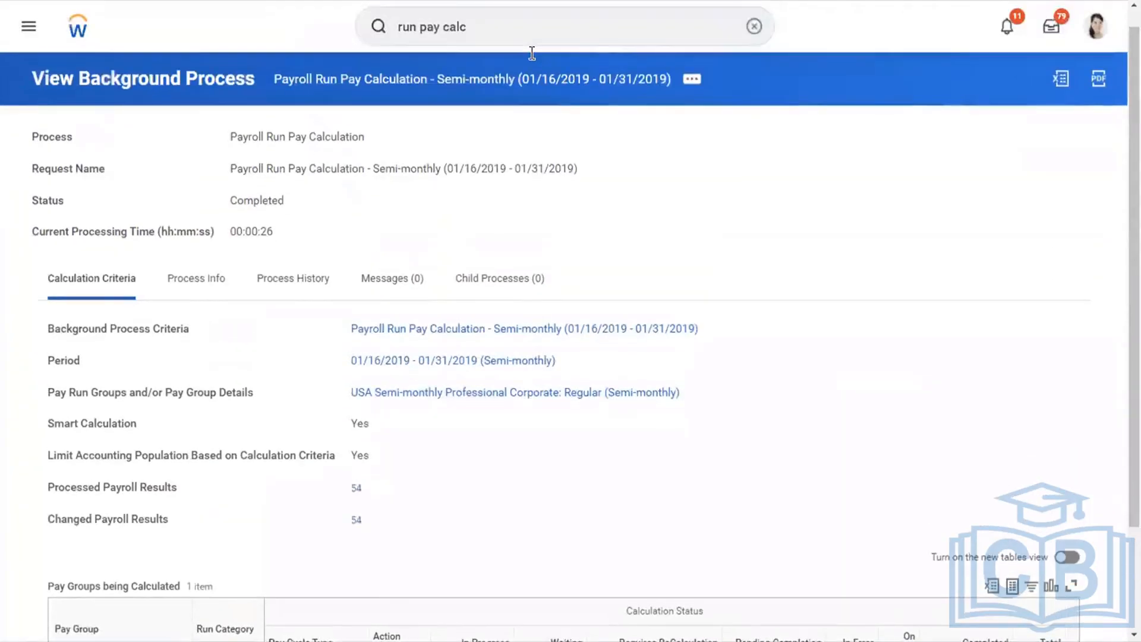
{"action": "scroll", "coordinate": [532, 53], "scroll_direction": "up", "scroll_amount": 1}
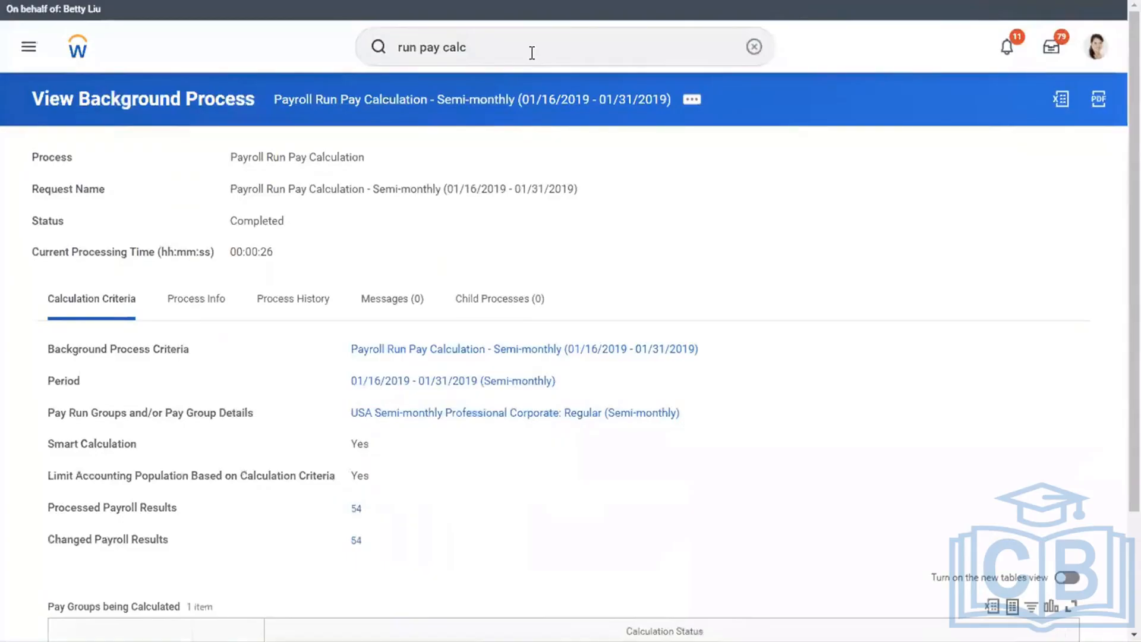
Find and open the Run Pay Accounting task and look over its criteria and scheduling options.
{"action": "left_click", "coordinate": [532, 54]}
{"action": "key", "text": "BackSpace"}
{"action": "key", "text": "BackSpace"}
{"action": "key", "text": "BackSpace"}
{"action": "key", "text": "BackSpace"}
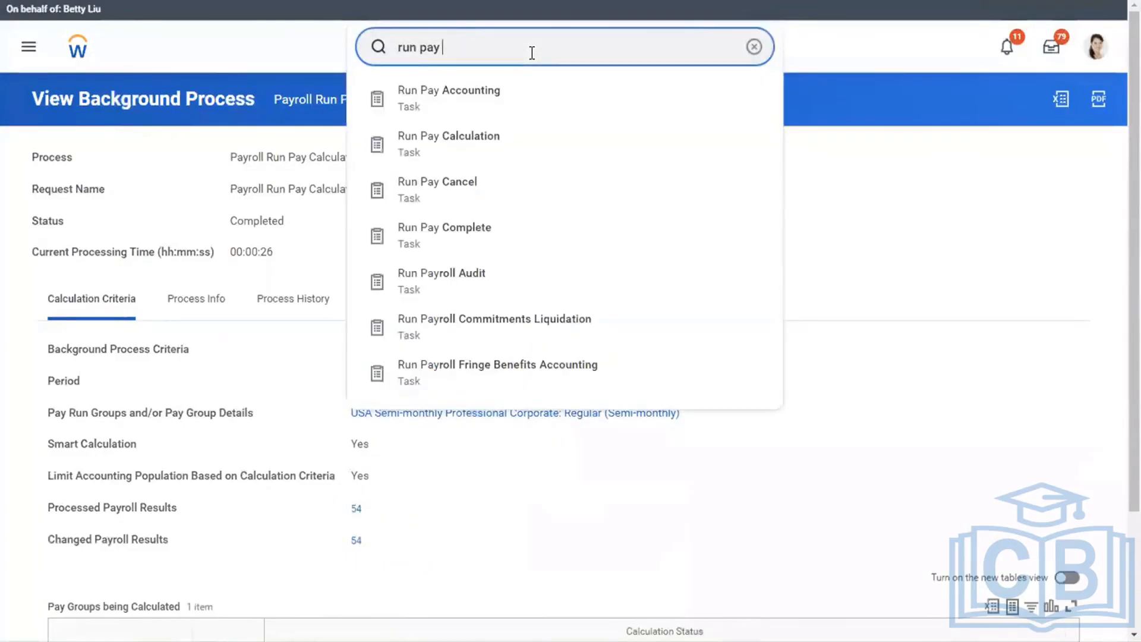
{"action": "type", "text": "account"}
{"action": "left_click", "coordinate": [465, 100]}
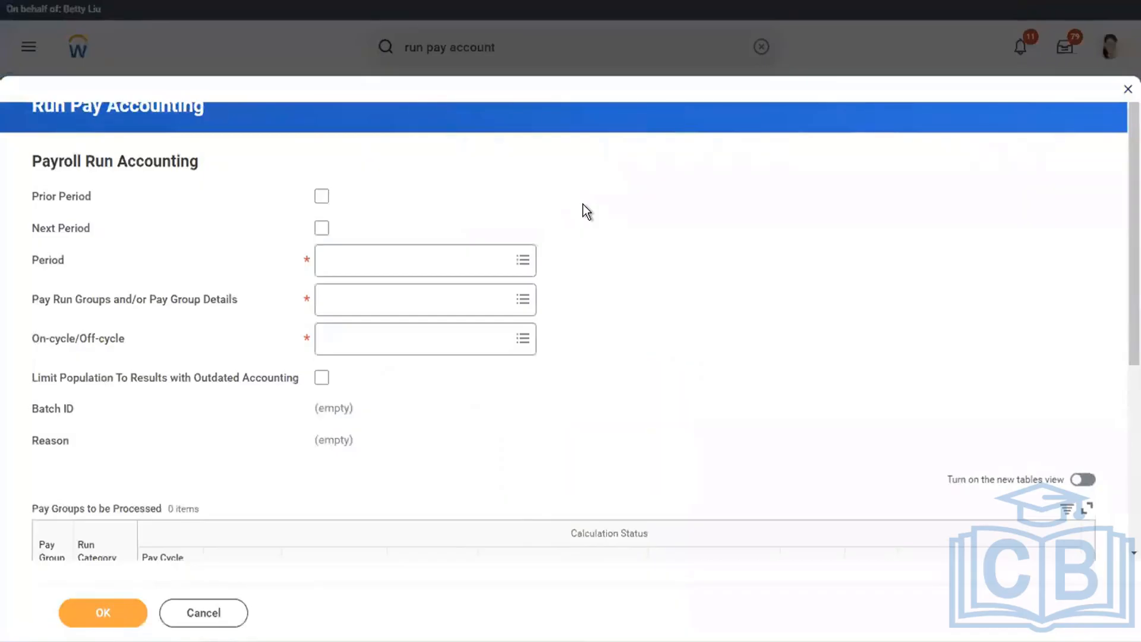
{"action": "scroll", "coordinate": [584, 212], "scroll_direction": "down", "scroll_amount": 3}
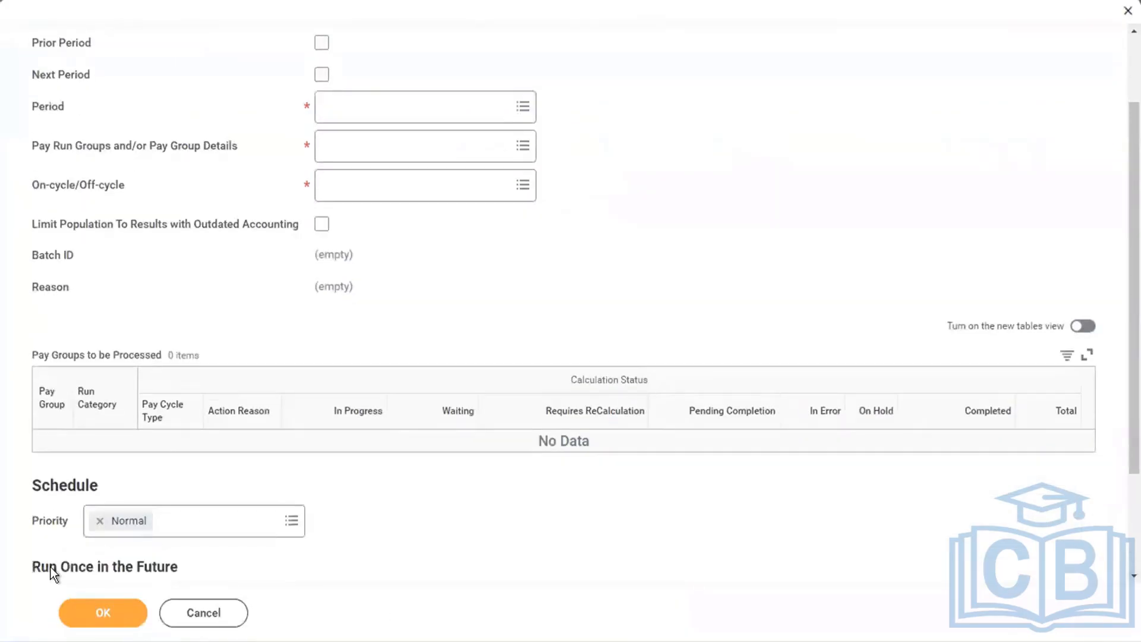
{"action": "scroll", "coordinate": [51, 567], "scroll_direction": "down", "scroll_amount": 3}
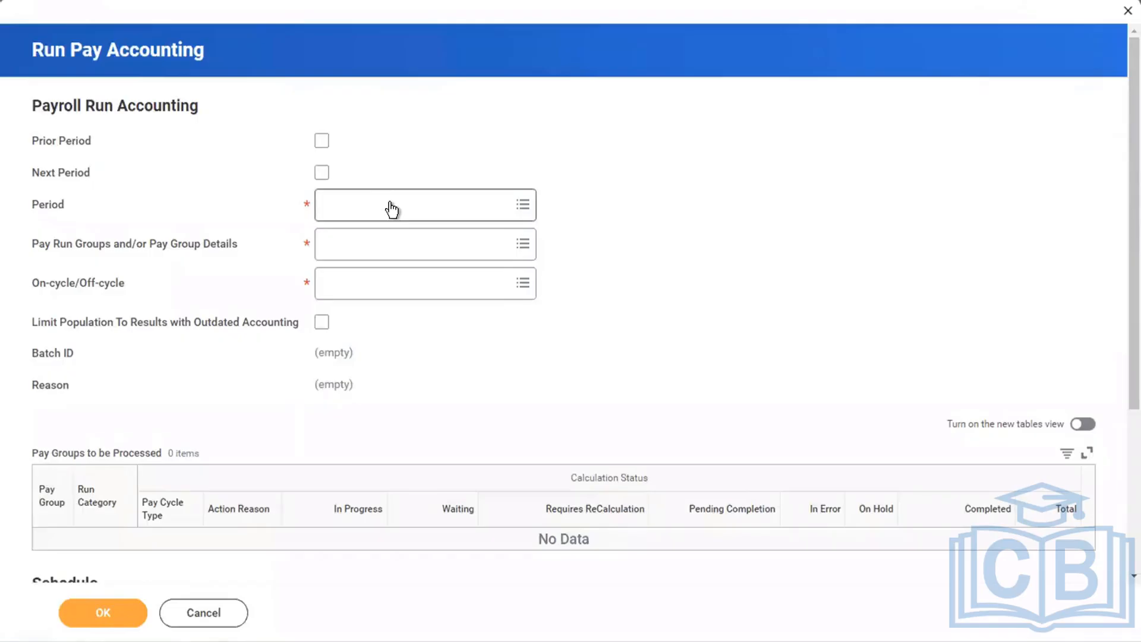
Set pay accounting to period 01/16/2019 - 01/31/2019 (Semi-monthly), pay group detail USA Semi-monthly Professional Corporate: Regular (Semi-monthly), and On-cycle.
{"action": "left_click", "coordinate": [391, 202]}
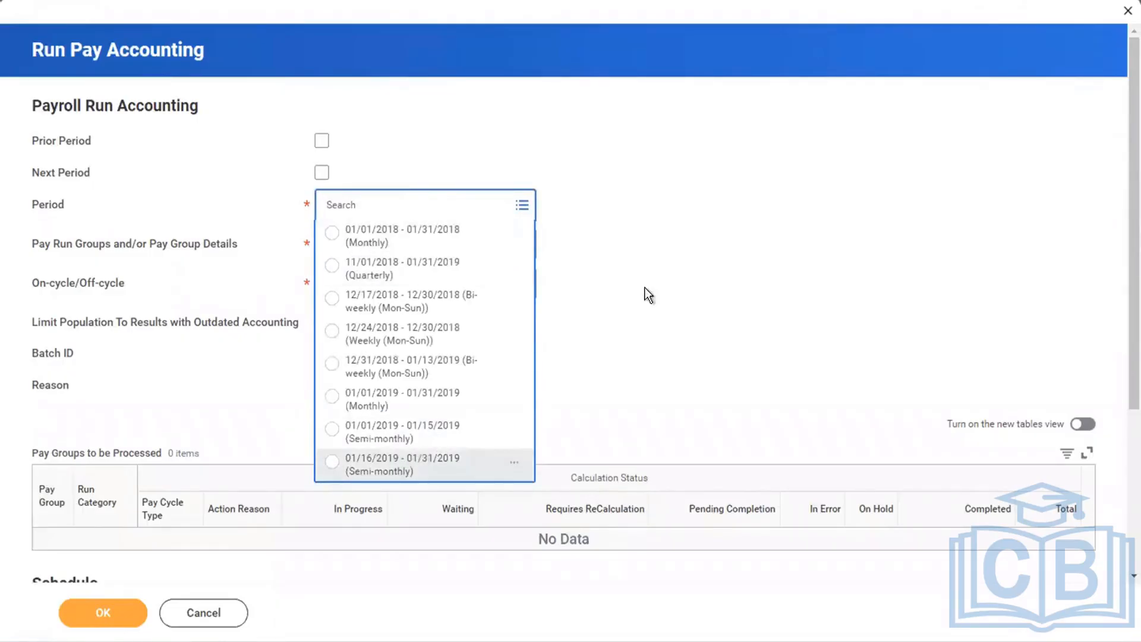
{"action": "left_click", "coordinate": [410, 463]}
{"action": "left_click", "coordinate": [338, 250]}
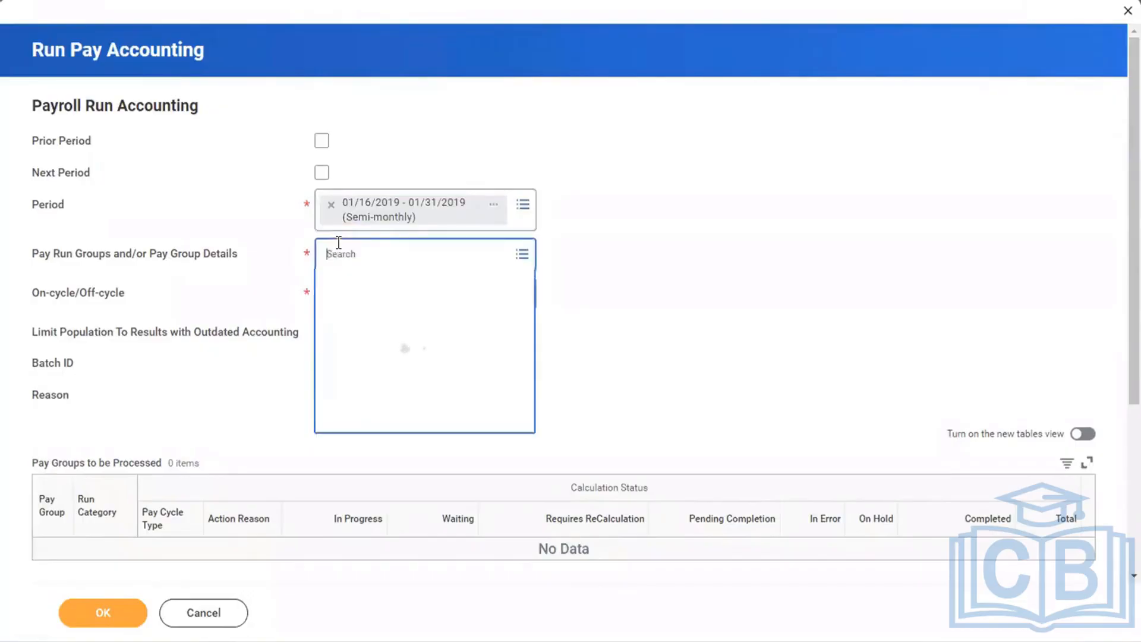
{"action": "left_click", "coordinate": [371, 320]}
{"action": "left_click", "coordinate": [385, 321]}
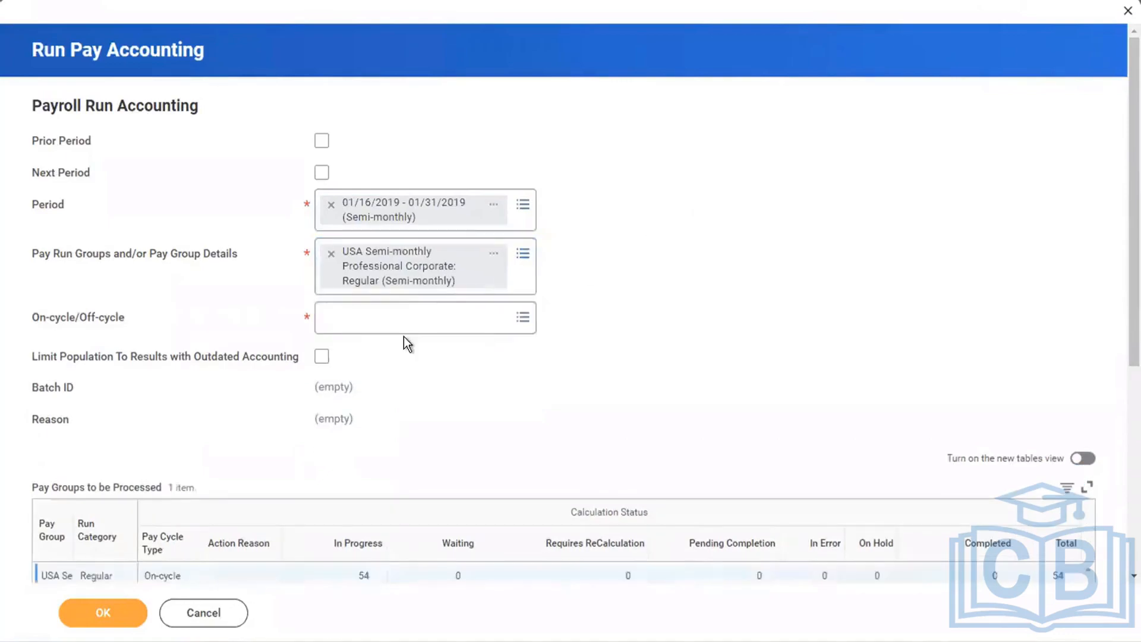
{"action": "left_click", "coordinate": [363, 319]}
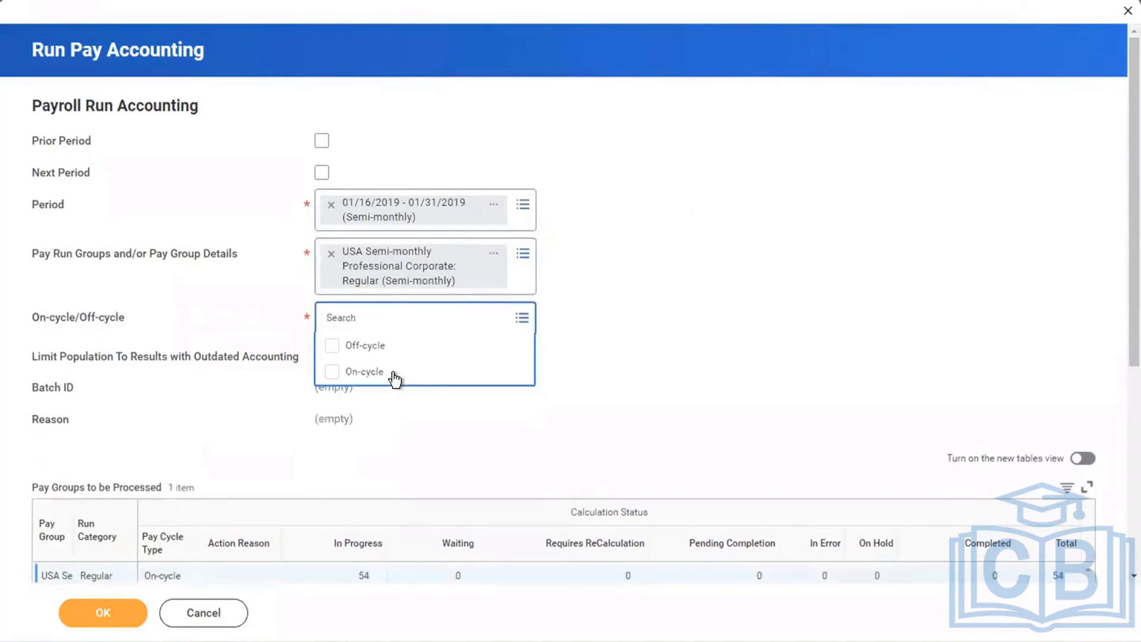
{"action": "left_click", "coordinate": [394, 379]}
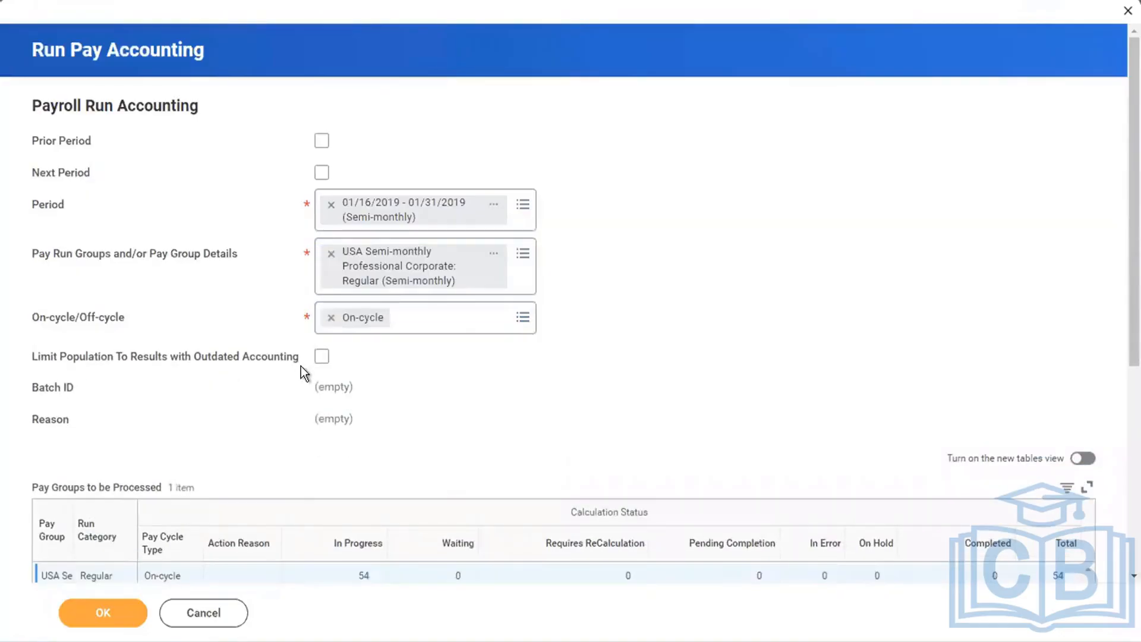
Submit the pay accounting run and refresh its background process until it completes.
{"action": "left_click", "coordinate": [105, 617]}
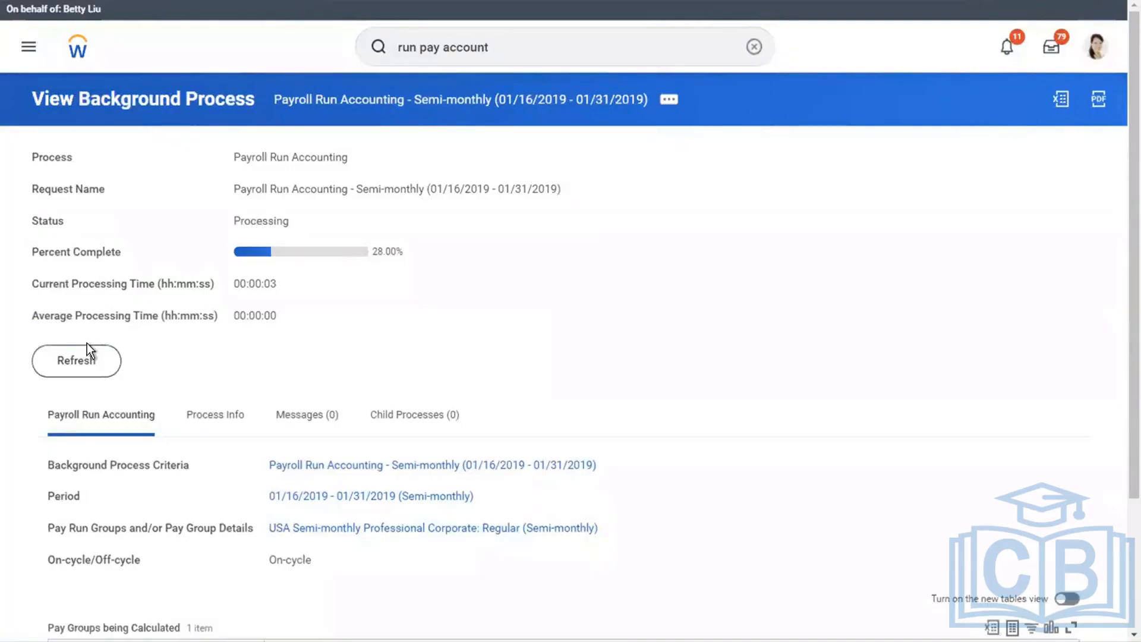
{"action": "left_click", "coordinate": [73, 370]}
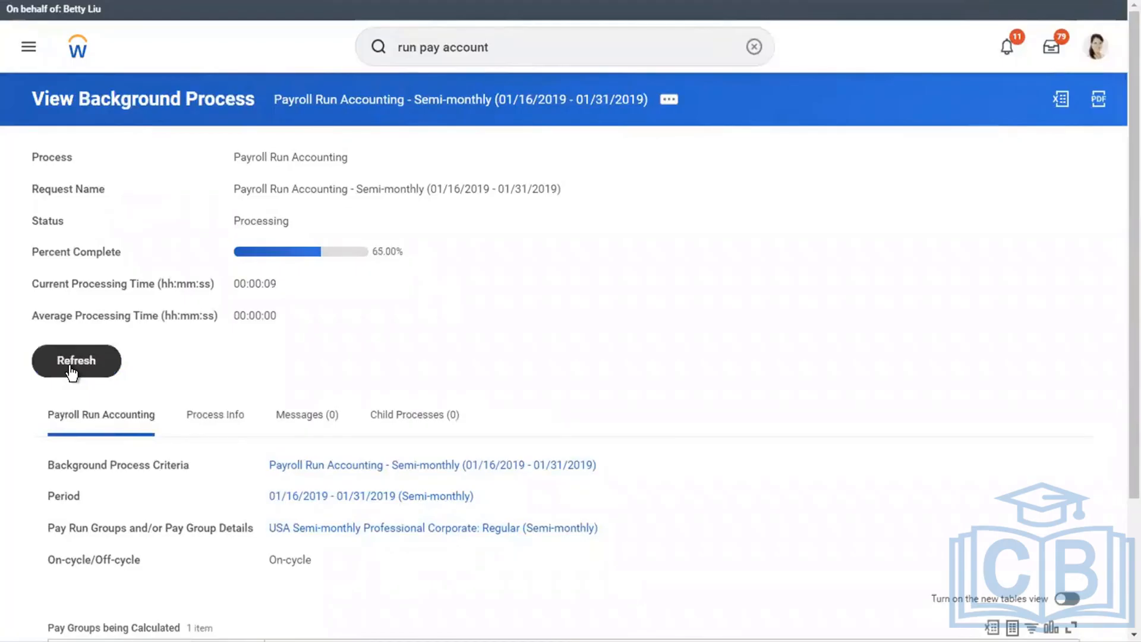
{"action": "left_click", "coordinate": [72, 370]}
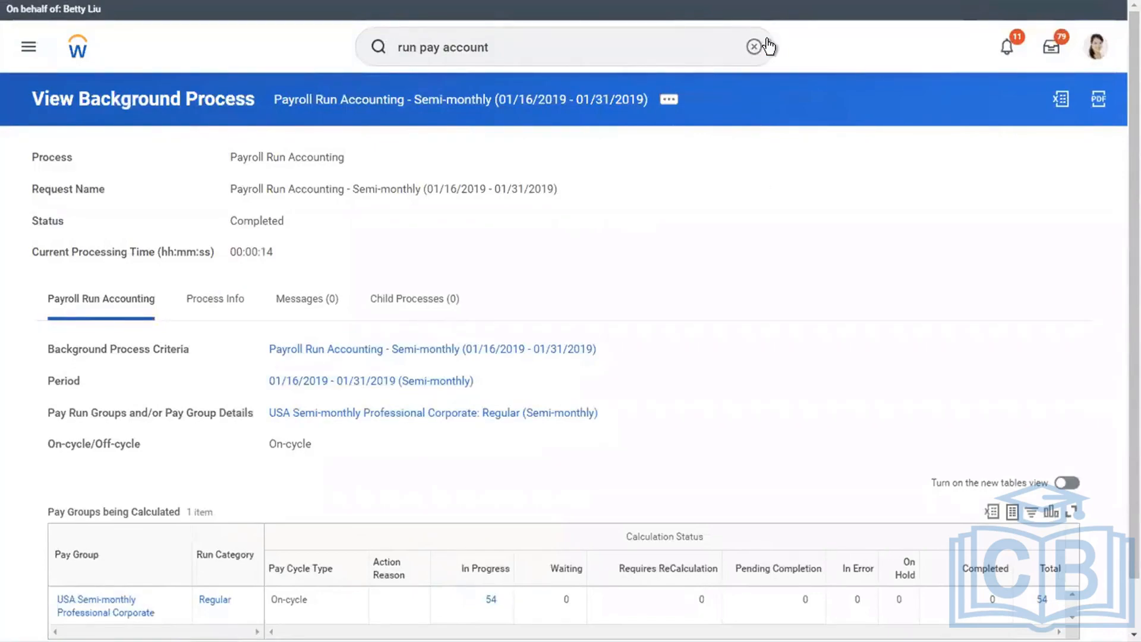
Search for and open the Run Pay Complete task.
{"action": "left_click", "coordinate": [663, 39]}
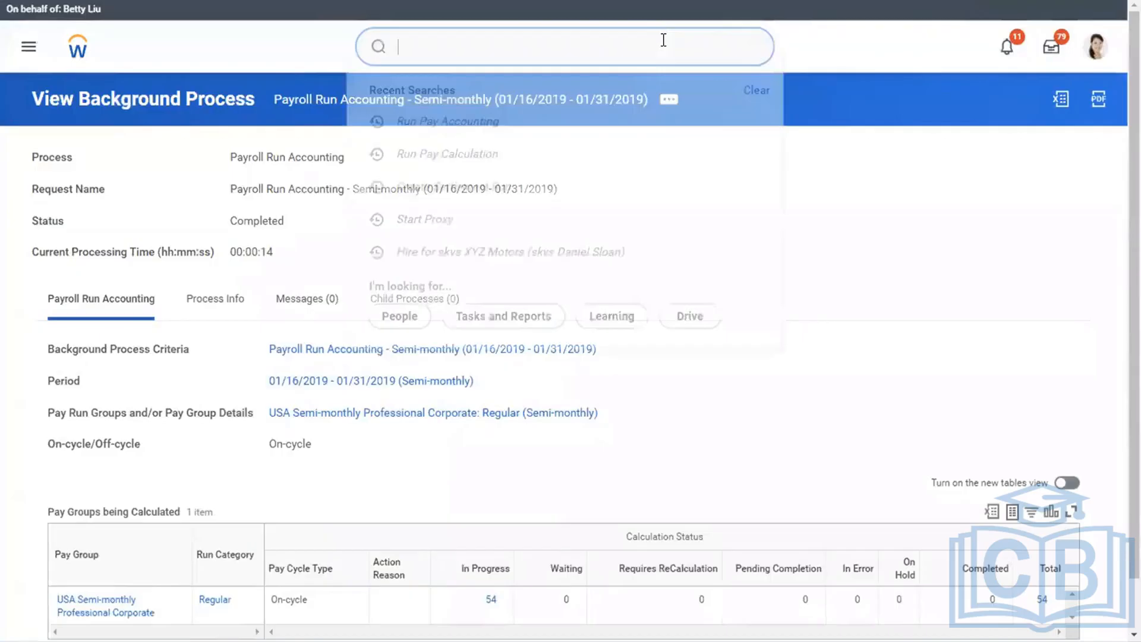
{"action": "type", "text": "run pay comp"}
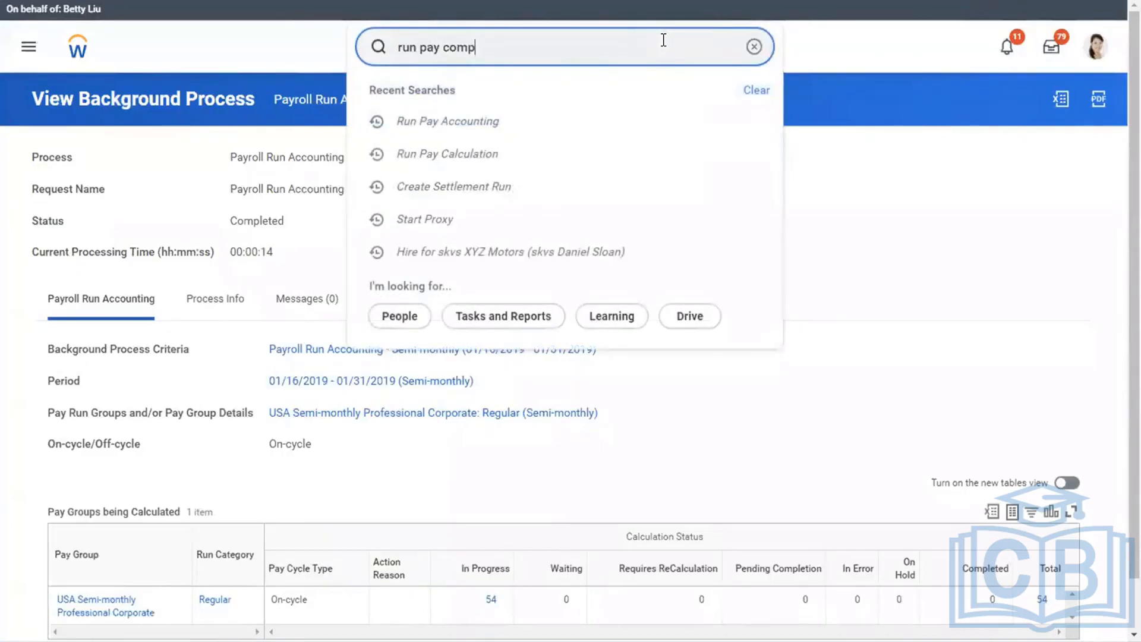
{"action": "type", "text": "le"}
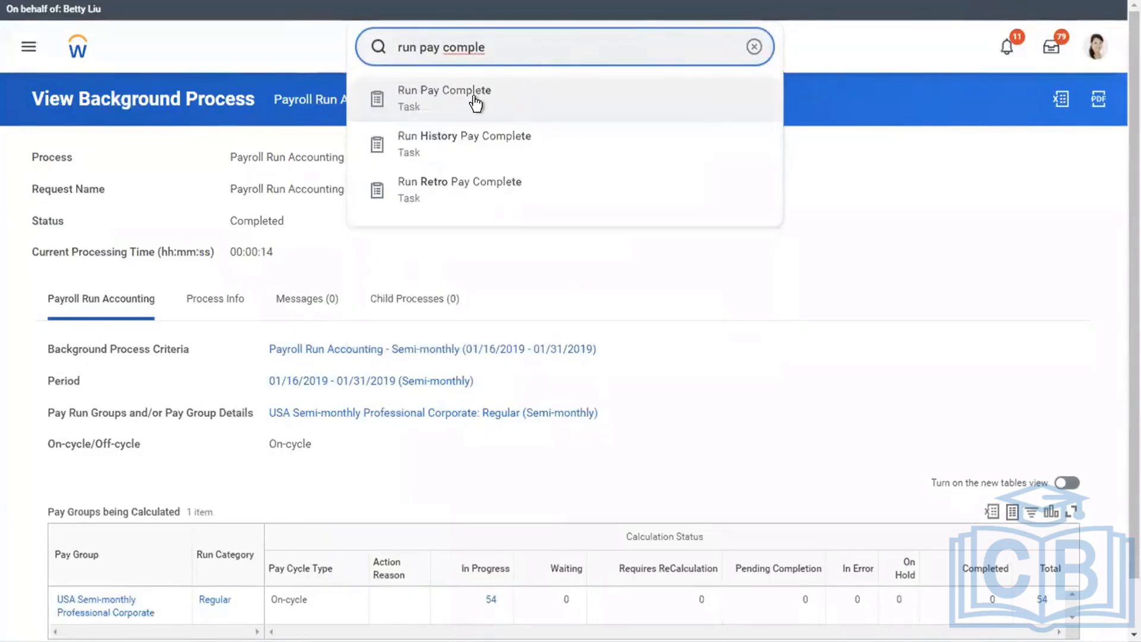
{"action": "left_click", "coordinate": [475, 99]}
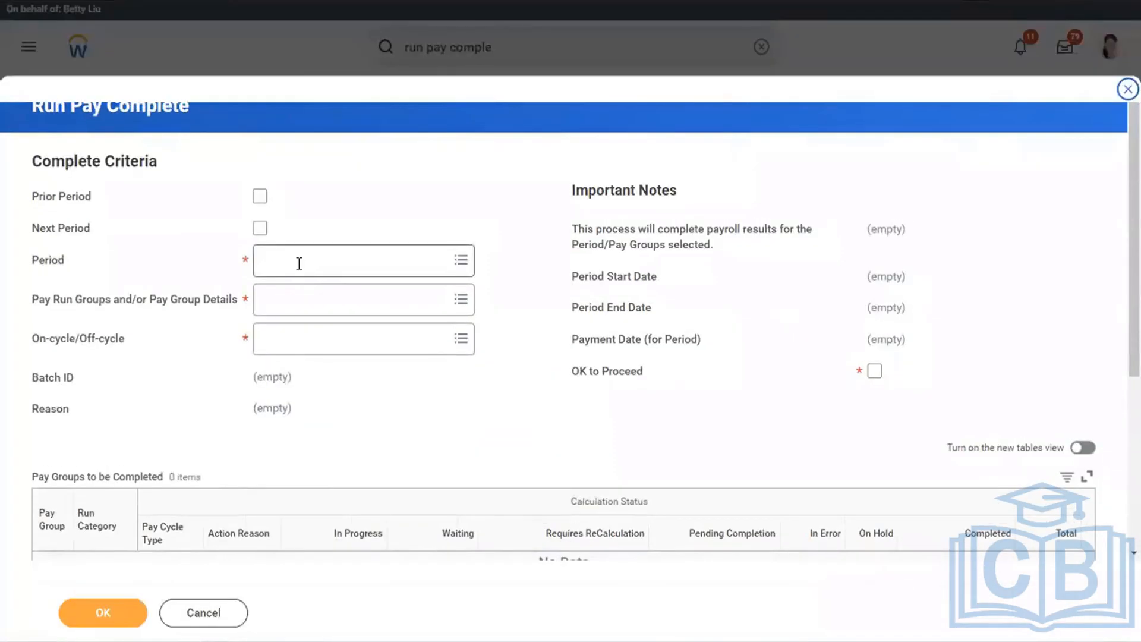
Set pay completion to period 01/16/2019 - 01/31/2019 (Semi-monthly), pay group detail USA Semi-monthly Professional Corporate: Regular (Semi-monthly), On-cycle, and enable OK to Proceed.
{"action": "left_click", "coordinate": [299, 264]}
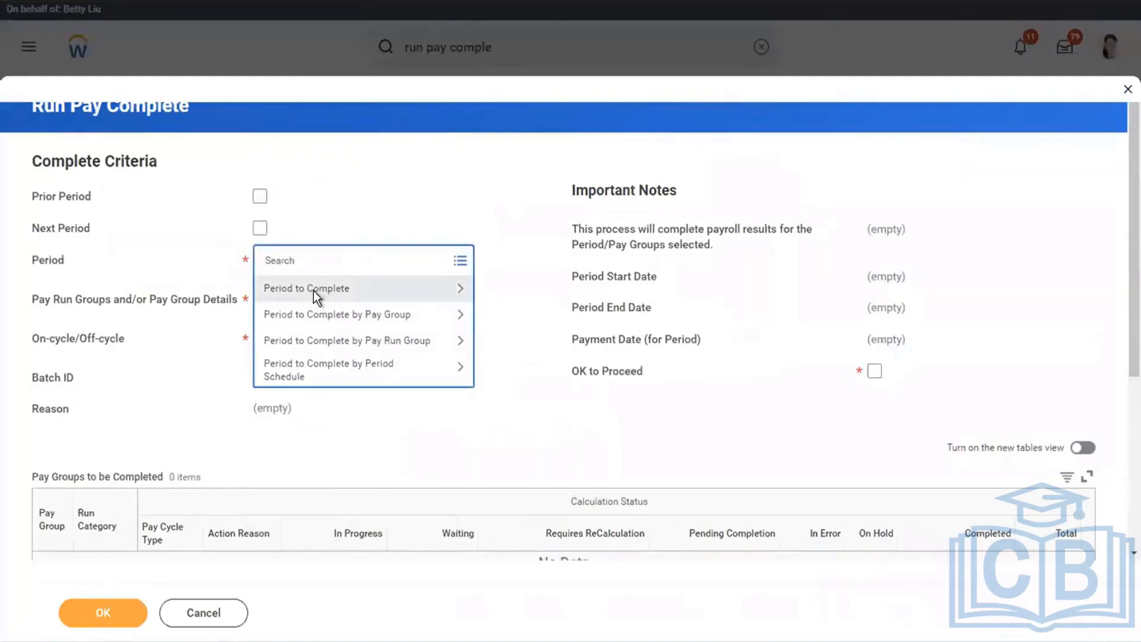
{"action": "left_click", "coordinate": [313, 290]}
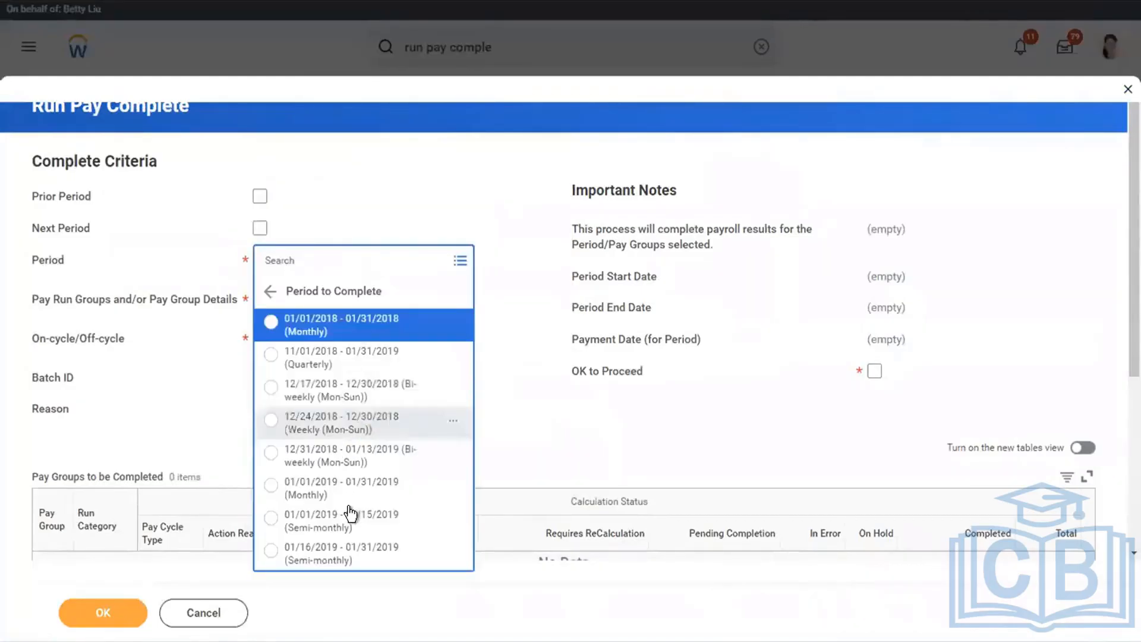
{"action": "left_click", "coordinate": [307, 554]}
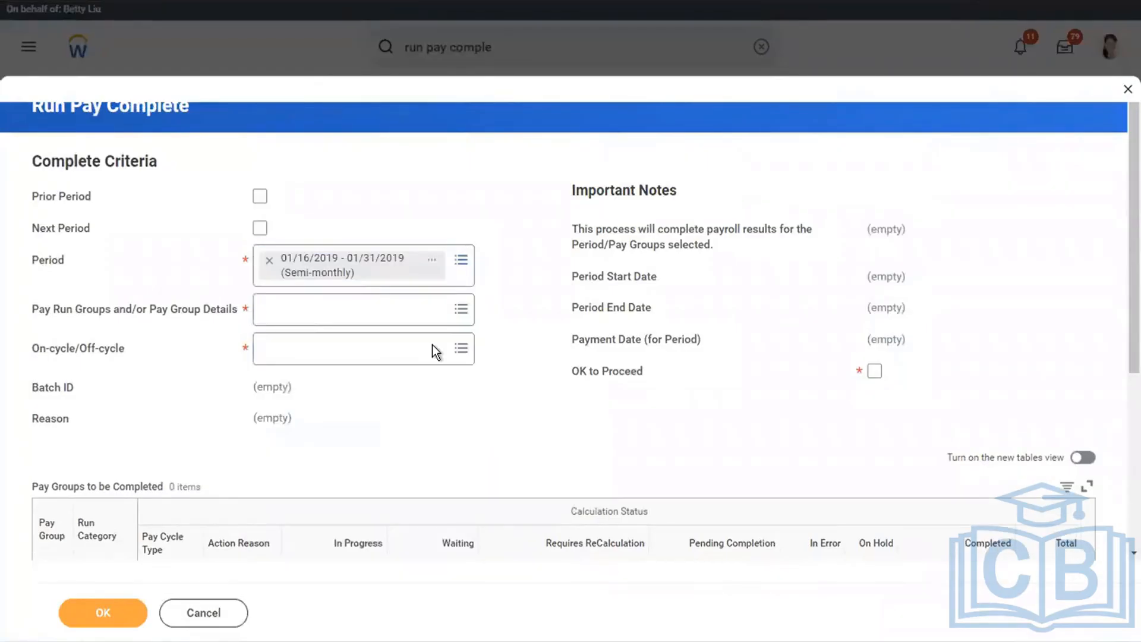
{"action": "left_click", "coordinate": [305, 319]}
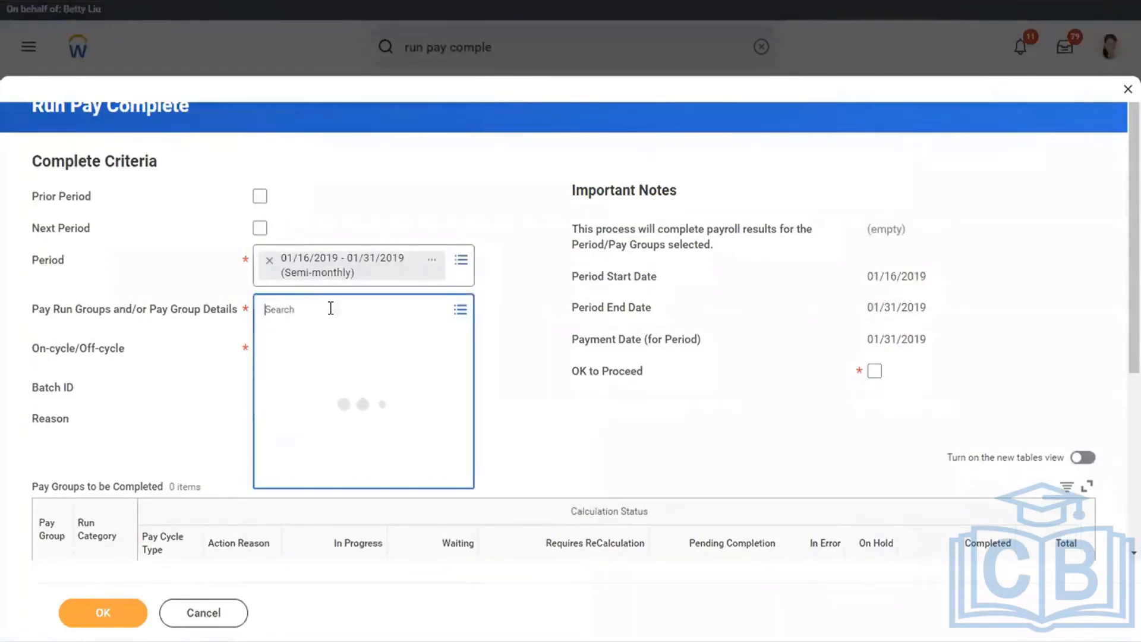
{"action": "left_click", "coordinate": [306, 363]}
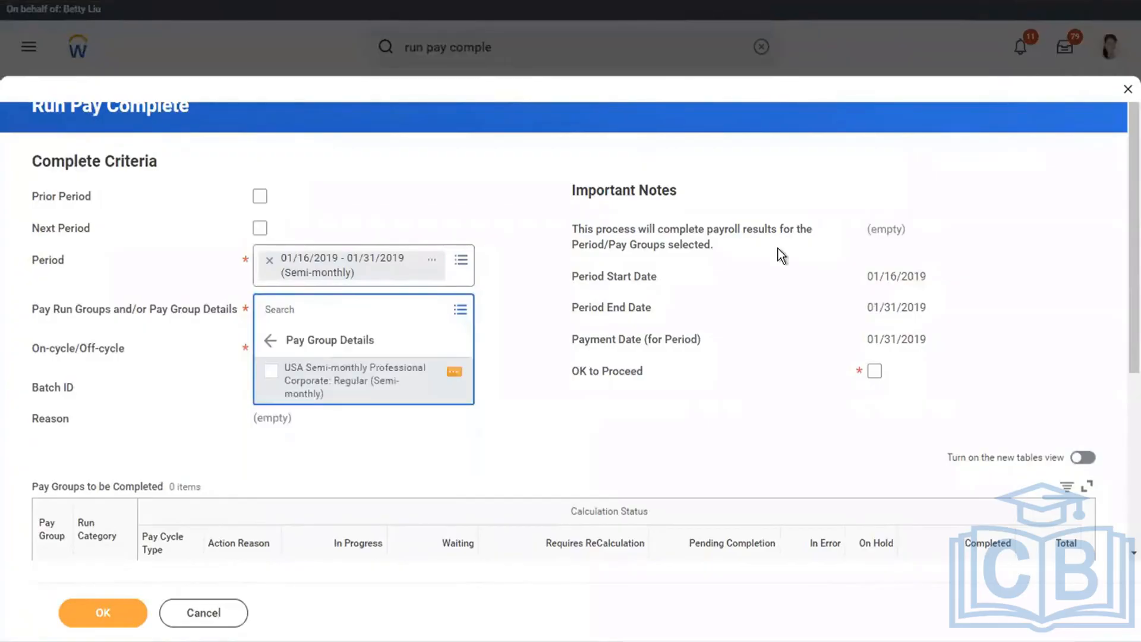
{"action": "left_click", "coordinate": [874, 371]}
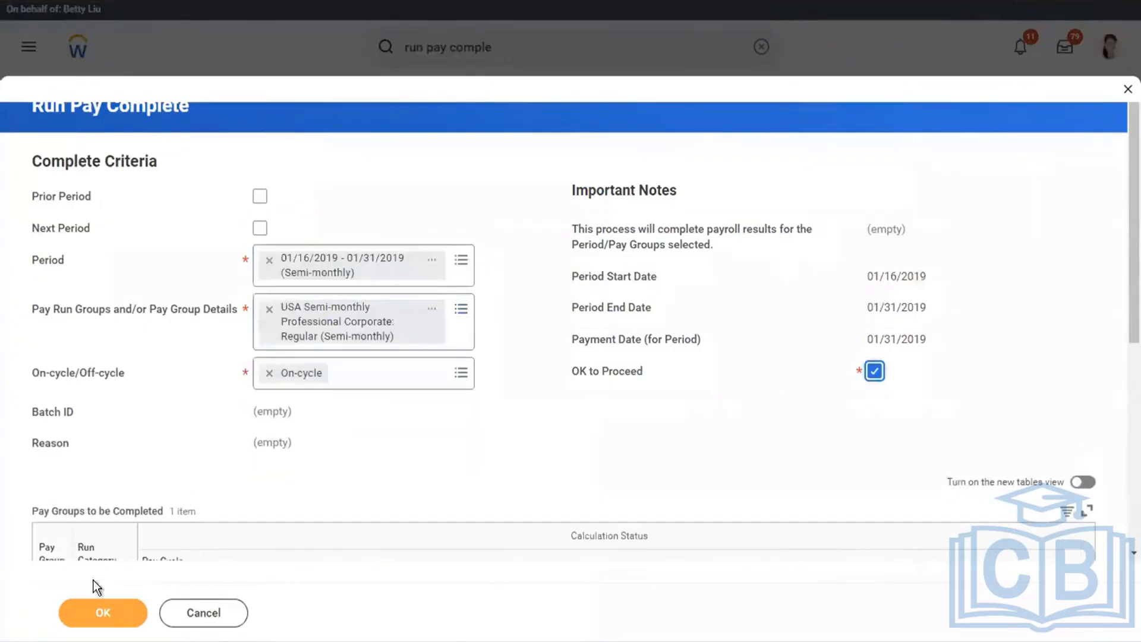
Submit the pay completion run and refresh its background process until it completes.
{"action": "left_click", "coordinate": [95, 609]}
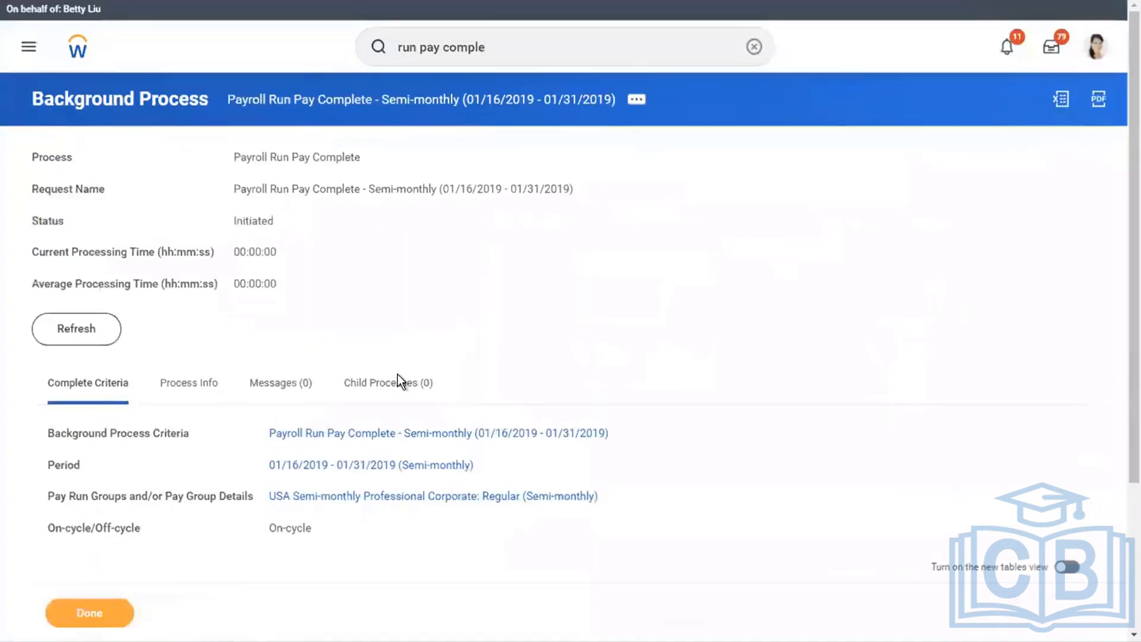
{"action": "left_click", "coordinate": [90, 336]}
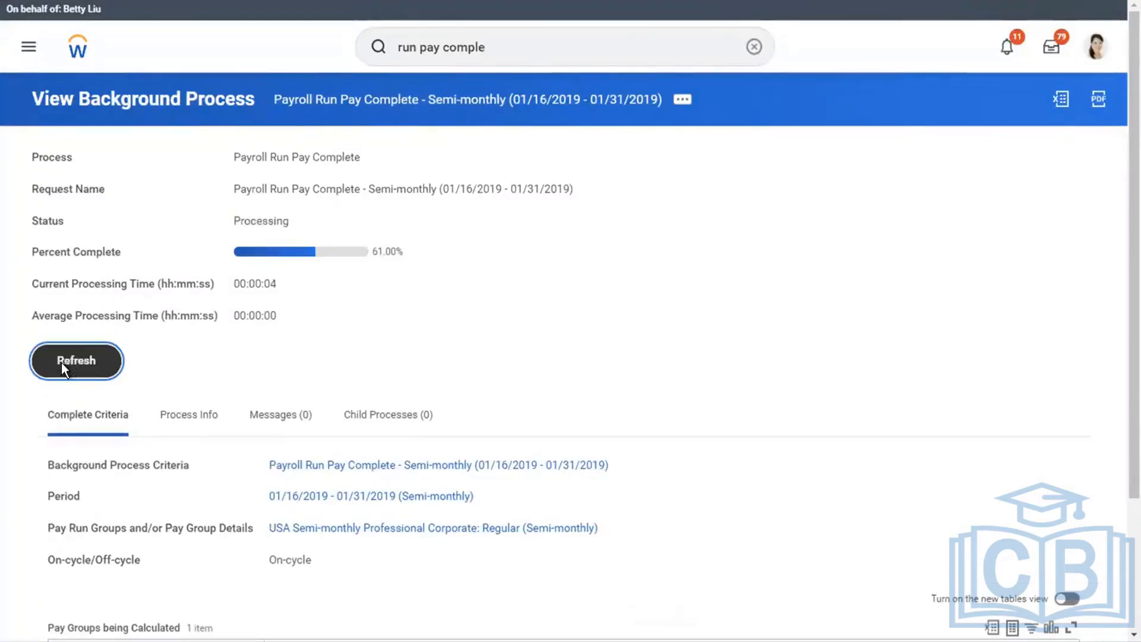
{"action": "left_click", "coordinate": [62, 364]}
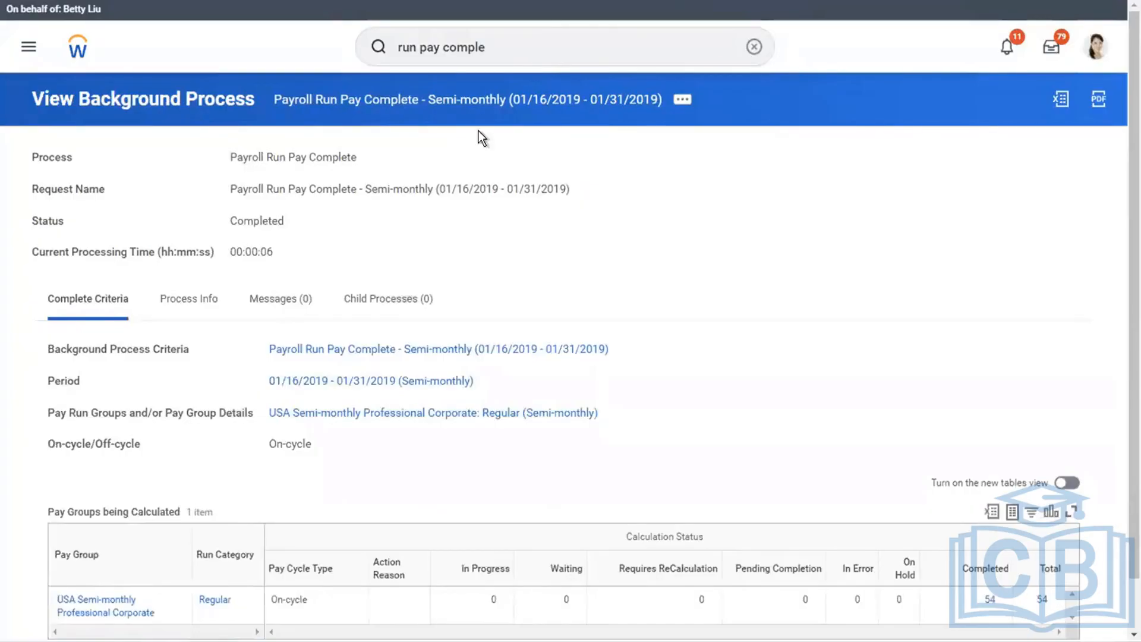
Search for the settlement run task and open Create Settlement Run.
{"action": "left_click", "coordinate": [755, 56]}
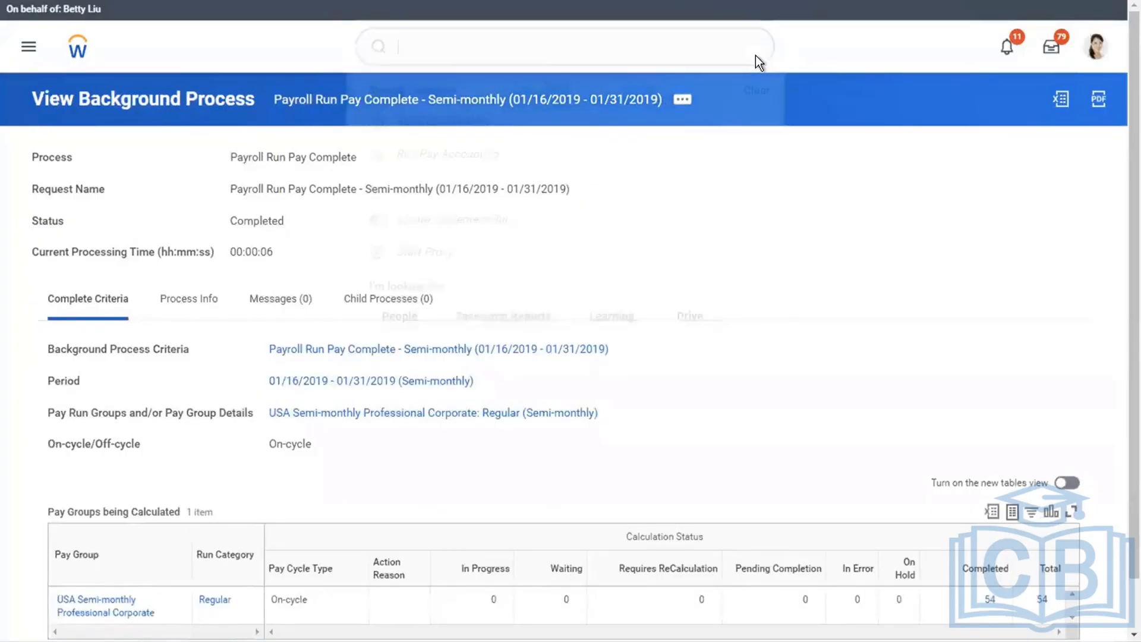
{"action": "type", "text": "settlement run"}
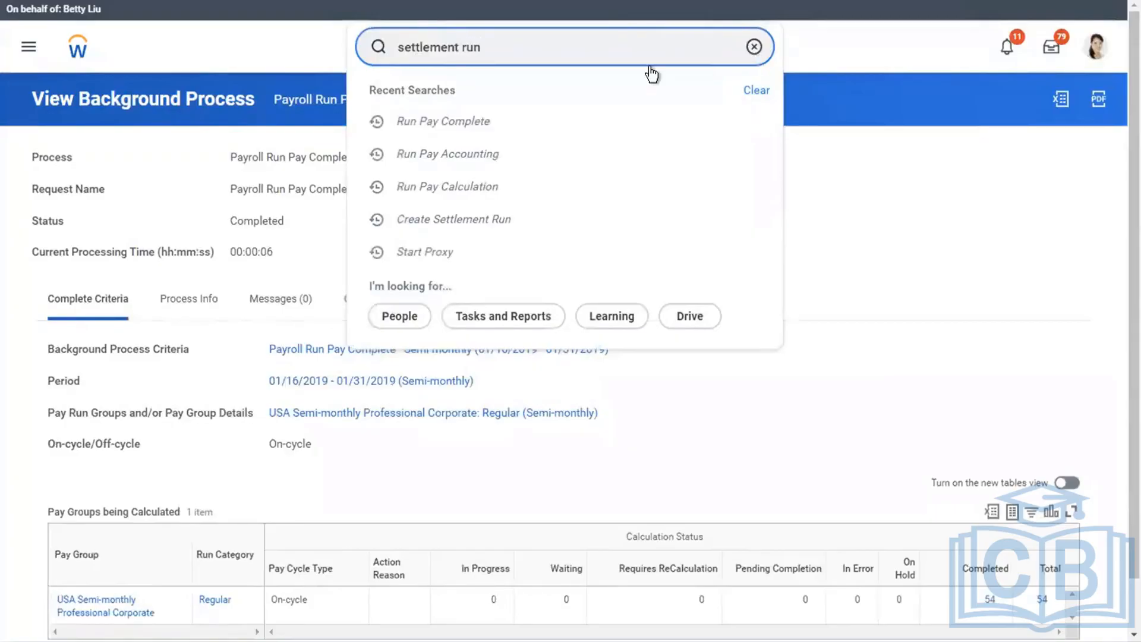
{"action": "left_click", "coordinate": [483, 92]}
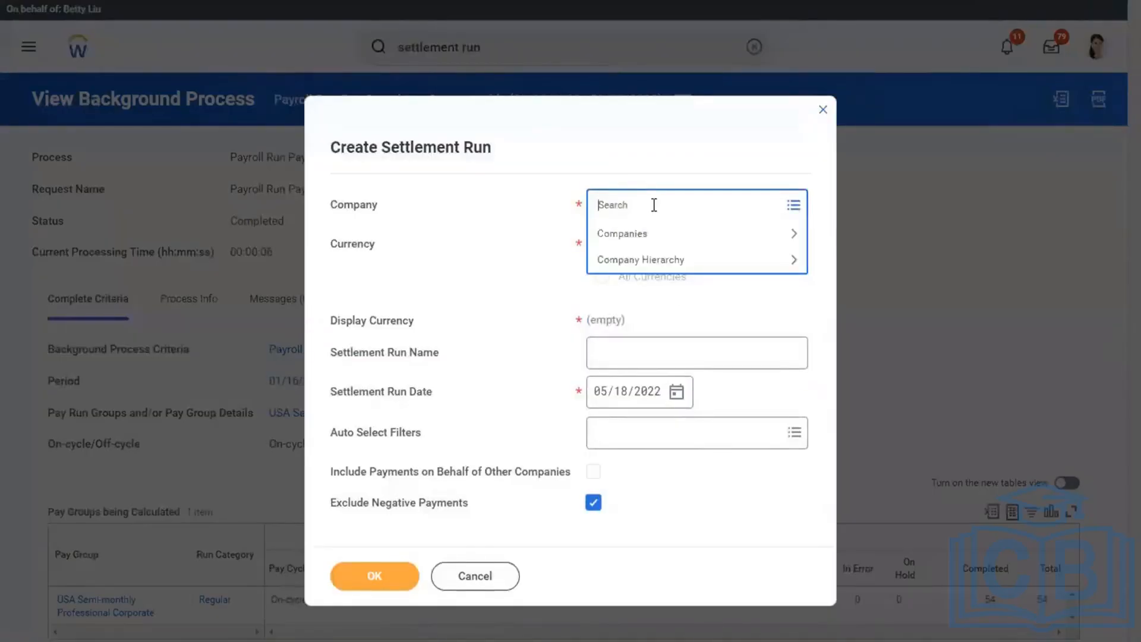
Create a settlement run for company Global Modern Services, Inc. (USA), named "XYZ - Settlement Run for Corporate Semi Monthly employees".
{"action": "type", "text": "global models"}
{"action": "key", "text": "Return"}
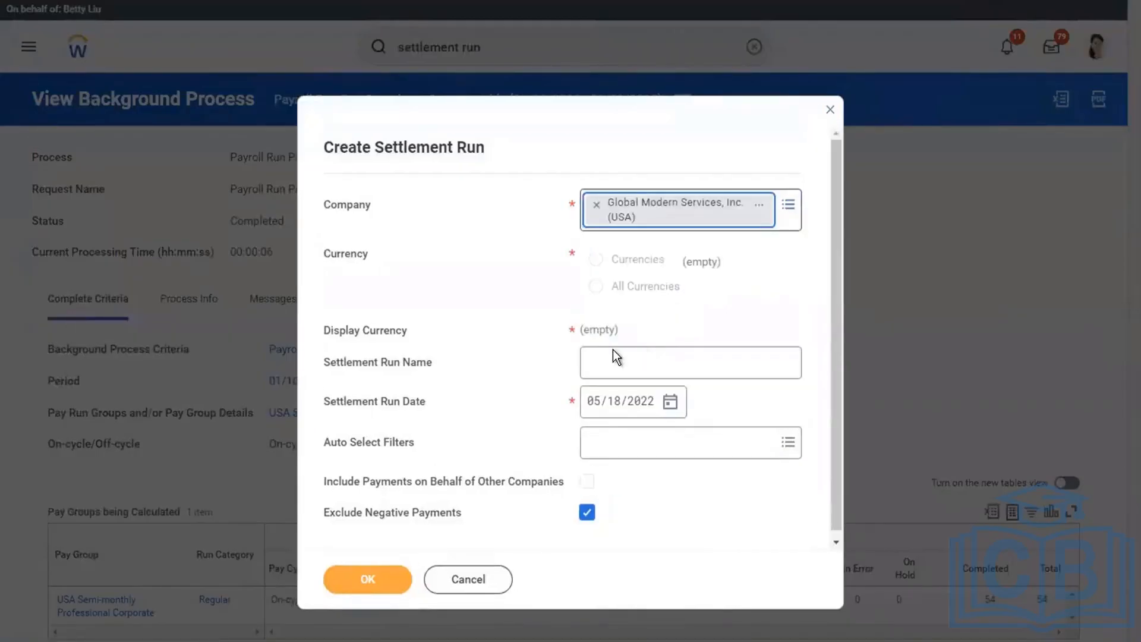
{"action": "left_click", "coordinate": [557, 314]}
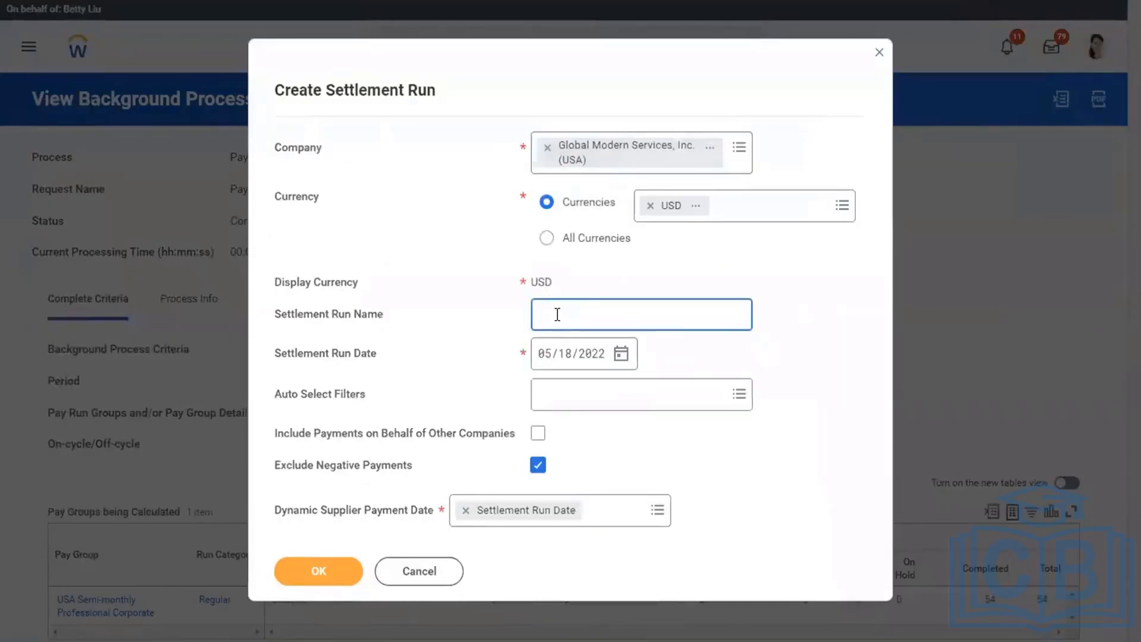
{"action": "type", "text": "XYZ-Settlement Run for Co"}
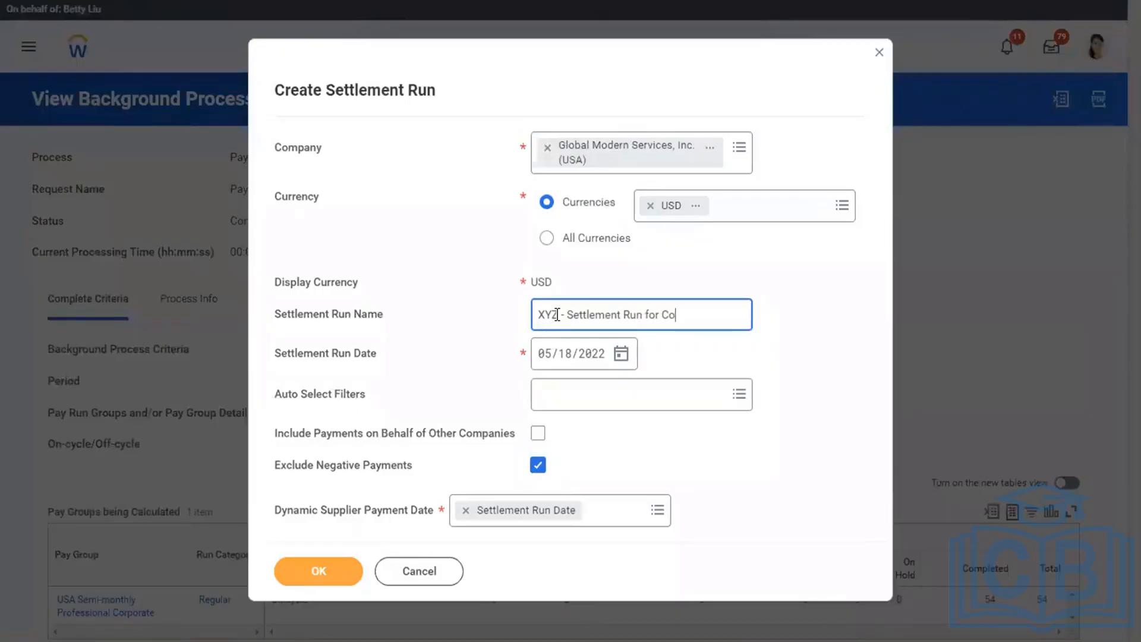
{"action": "type", "text": "rporate Semi Monthly e"}
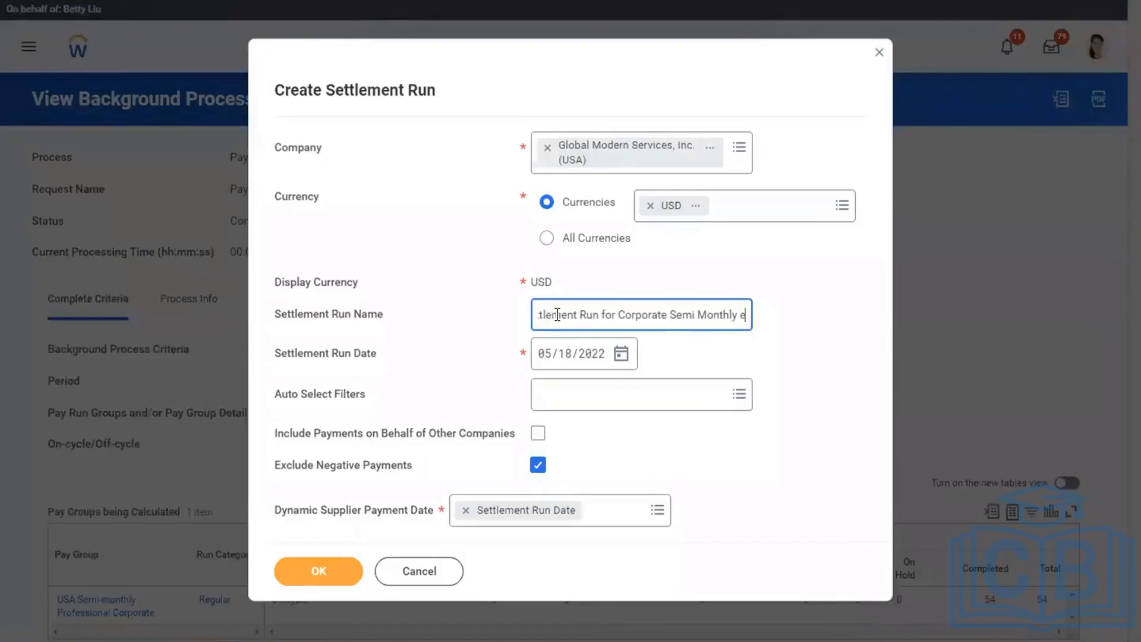
{"action": "type", "text": "mployees"}
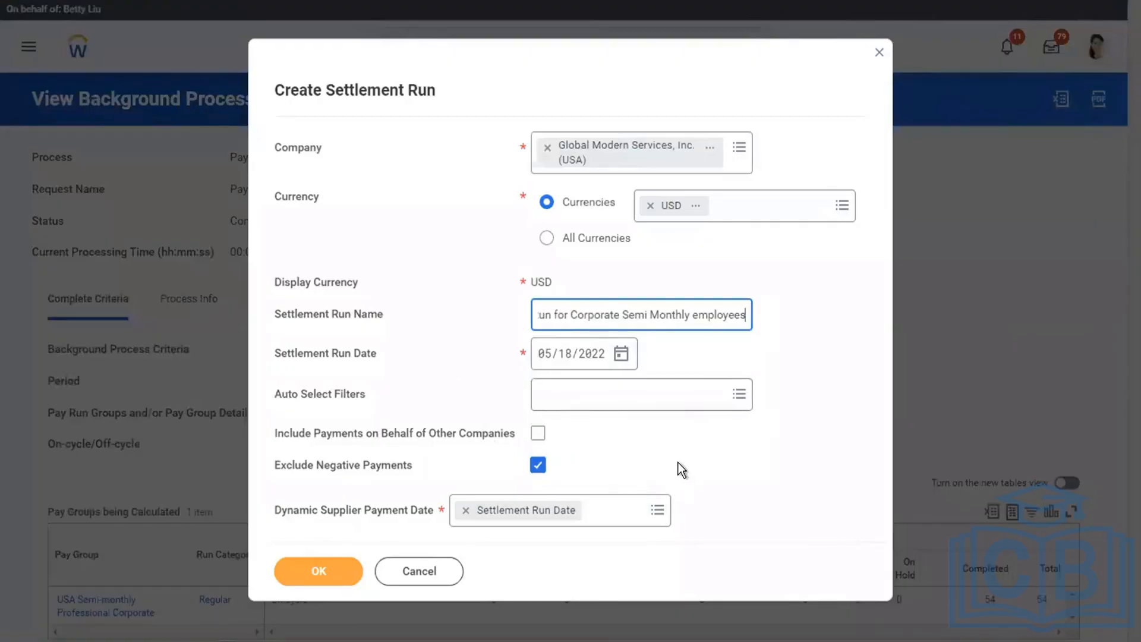
{"action": "left_click", "coordinate": [293, 574]}
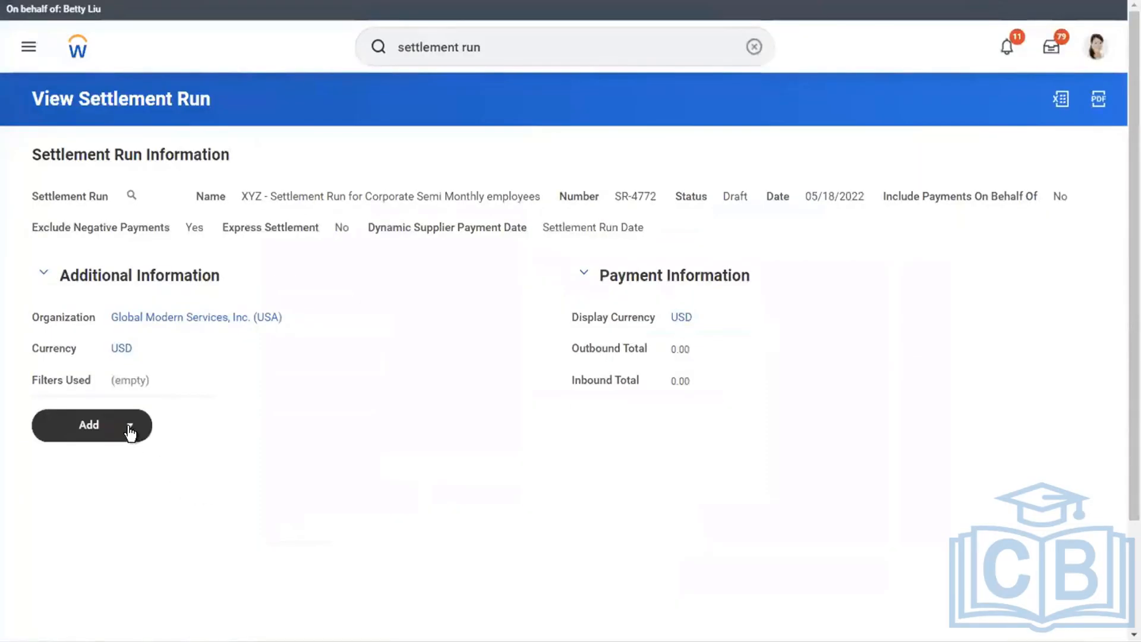
Start adding Pay Groups to the settlement run and set the search period to 01/16/2019 - 01/31/2019 (Semi-monthly).
{"action": "left_click", "coordinate": [130, 426]}
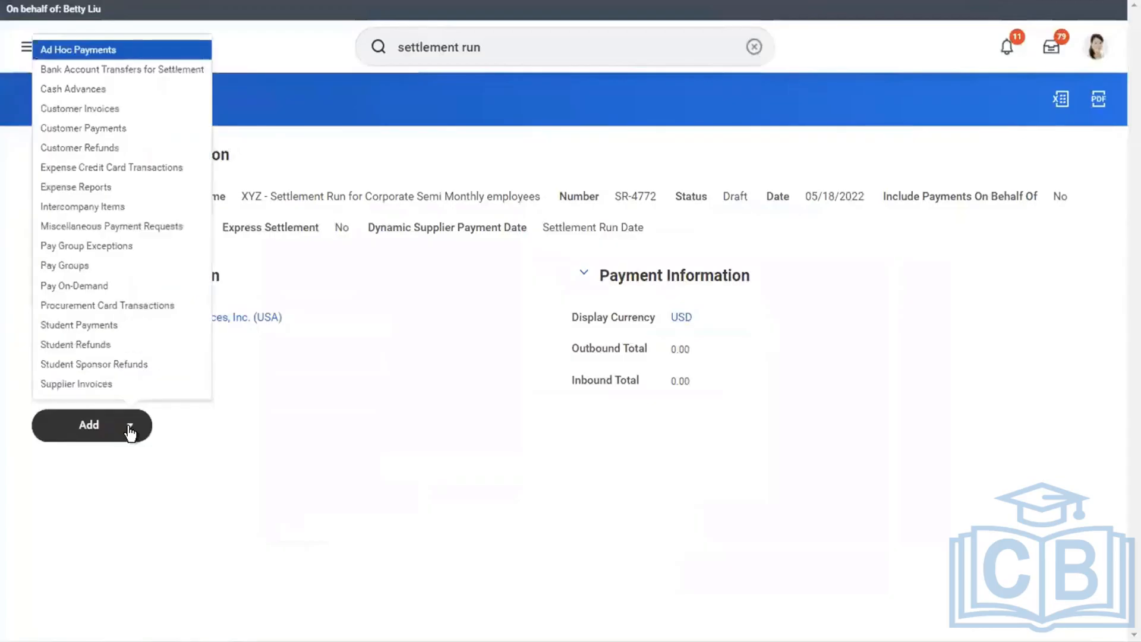
{"action": "left_click", "coordinate": [75, 268]}
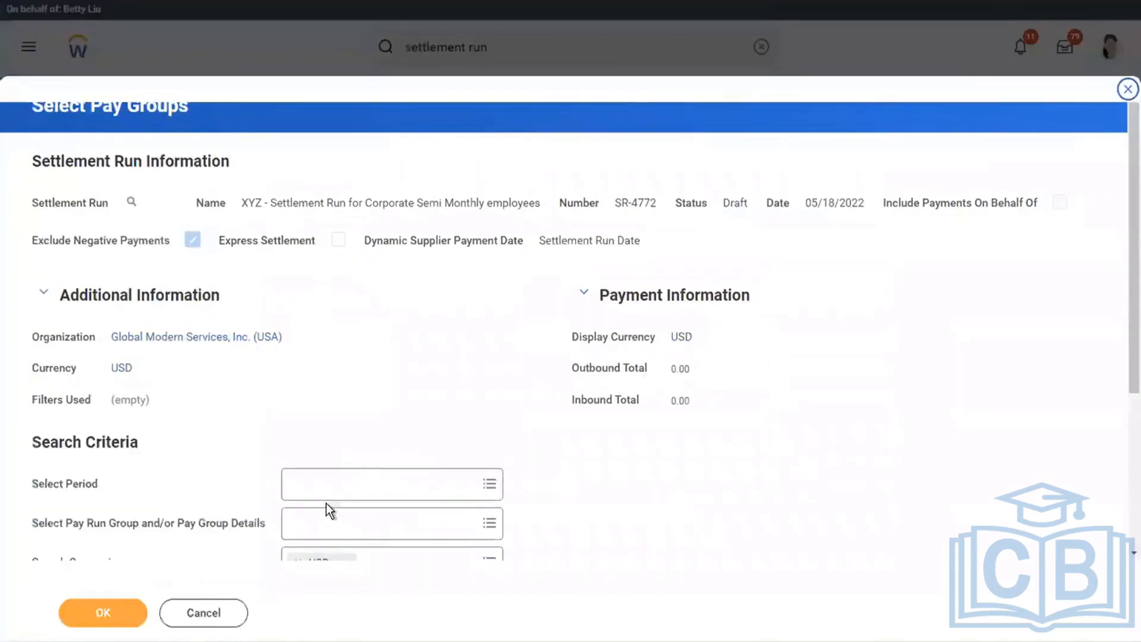
{"action": "left_click", "coordinate": [311, 500]}
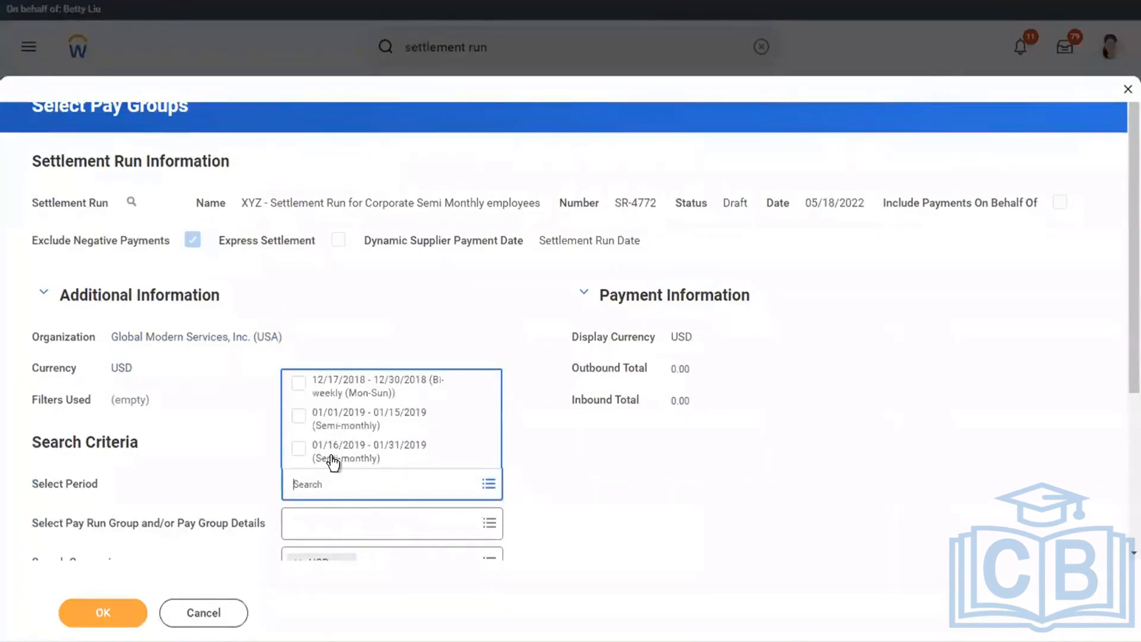
{"action": "left_click", "coordinate": [334, 460]}
{"action": "left_click", "coordinate": [710, 449]}
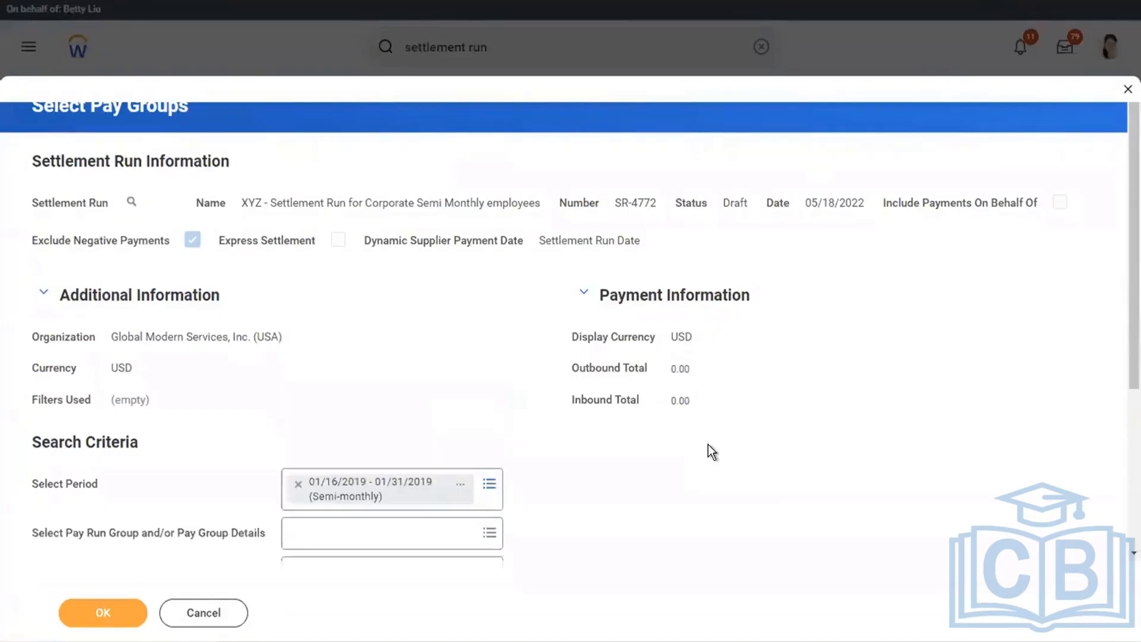
Set the pay group search to the completed pay group detail USA Semi-monthly Professional Corporate: Regular (Semi-monthly).
{"action": "scroll", "coordinate": [711, 452], "scroll_direction": "down", "scroll_amount": 5}
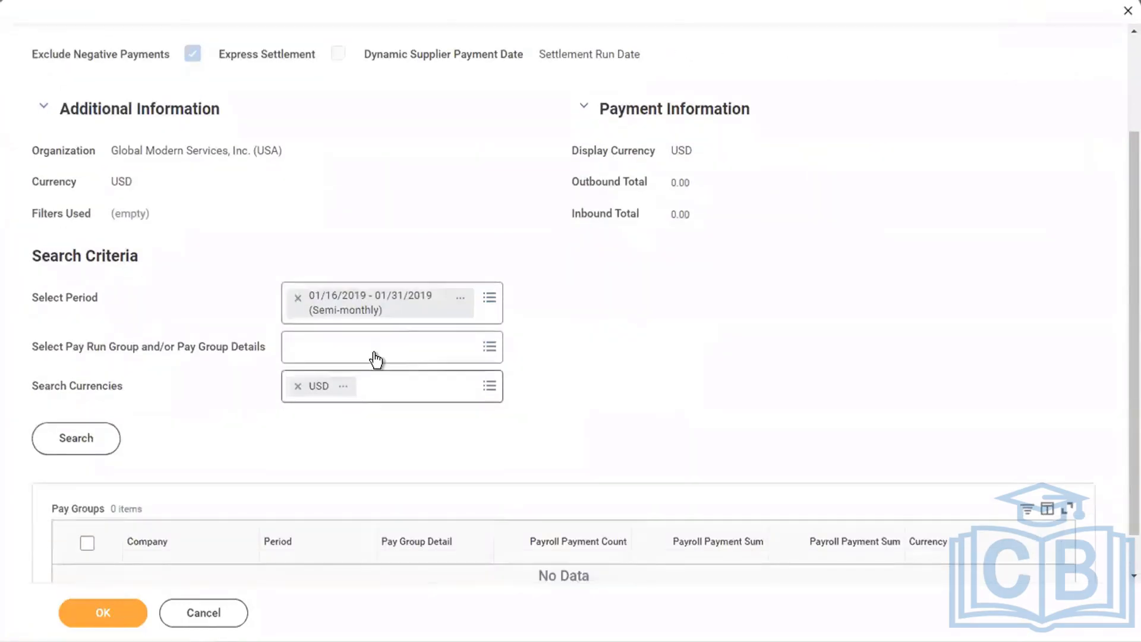
{"action": "left_click", "coordinate": [375, 359]}
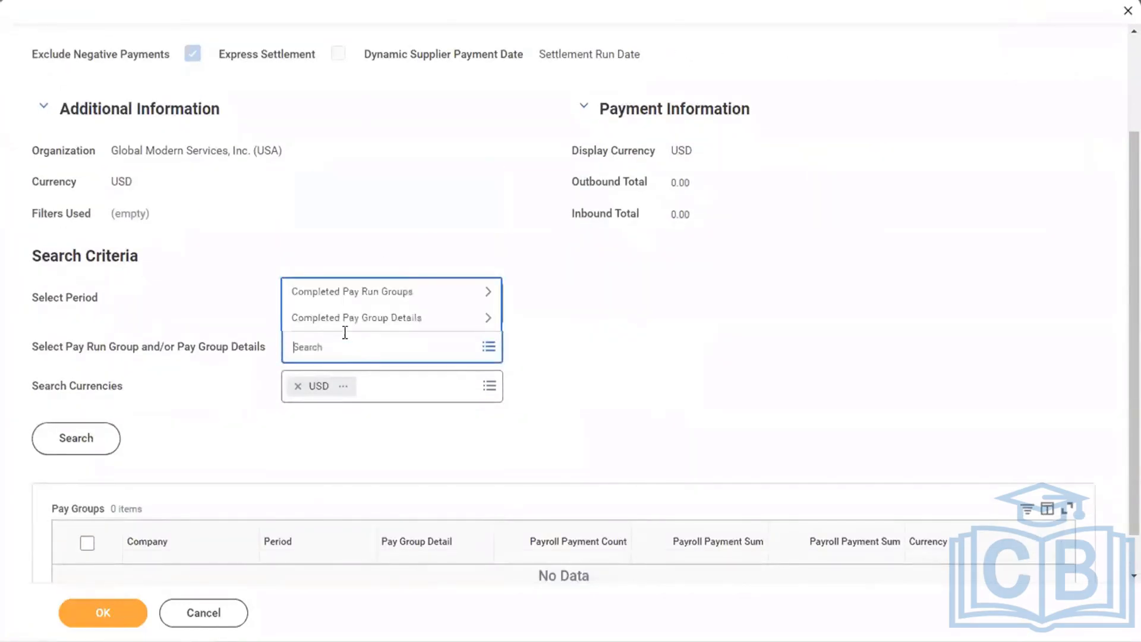
{"action": "left_click", "coordinate": [338, 319]}
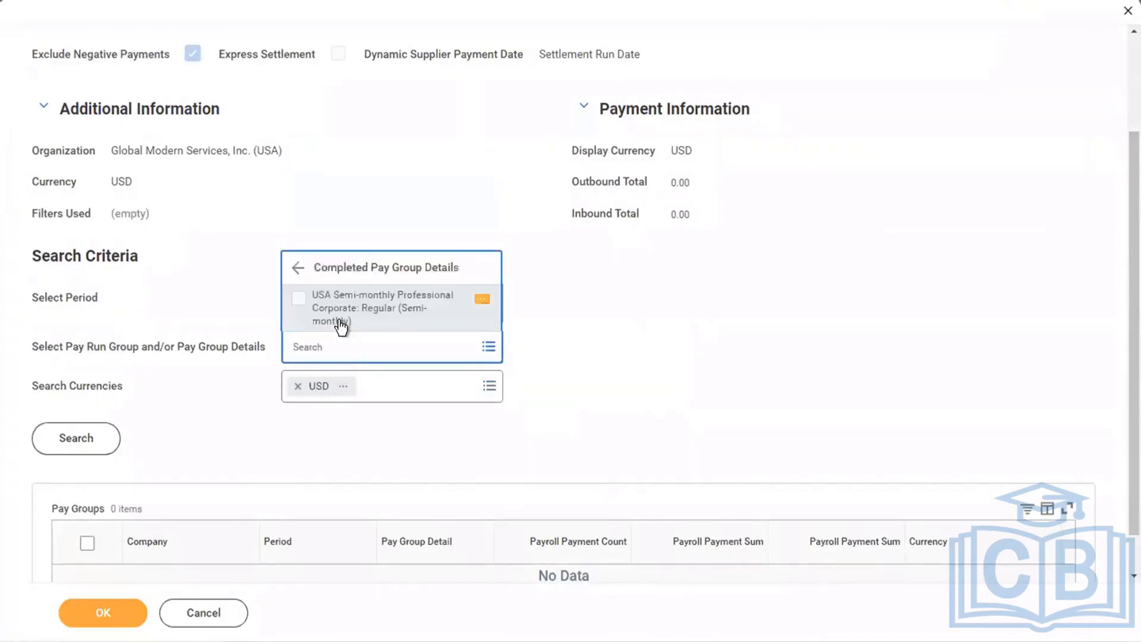
{"action": "left_click", "coordinate": [372, 315]}
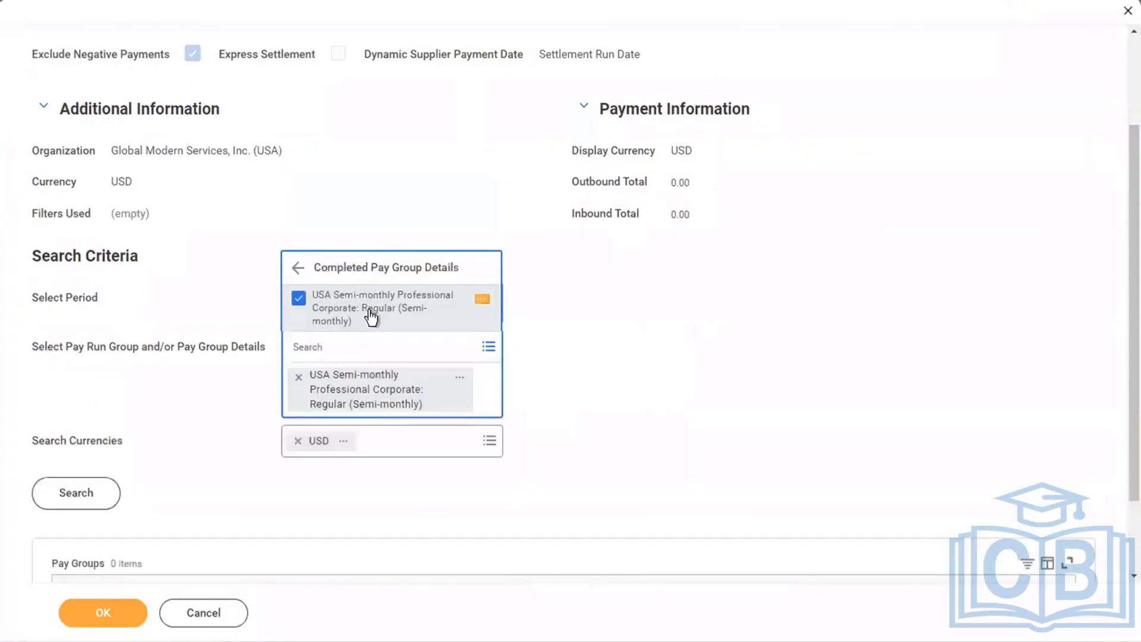
{"action": "left_click", "coordinate": [400, 178]}
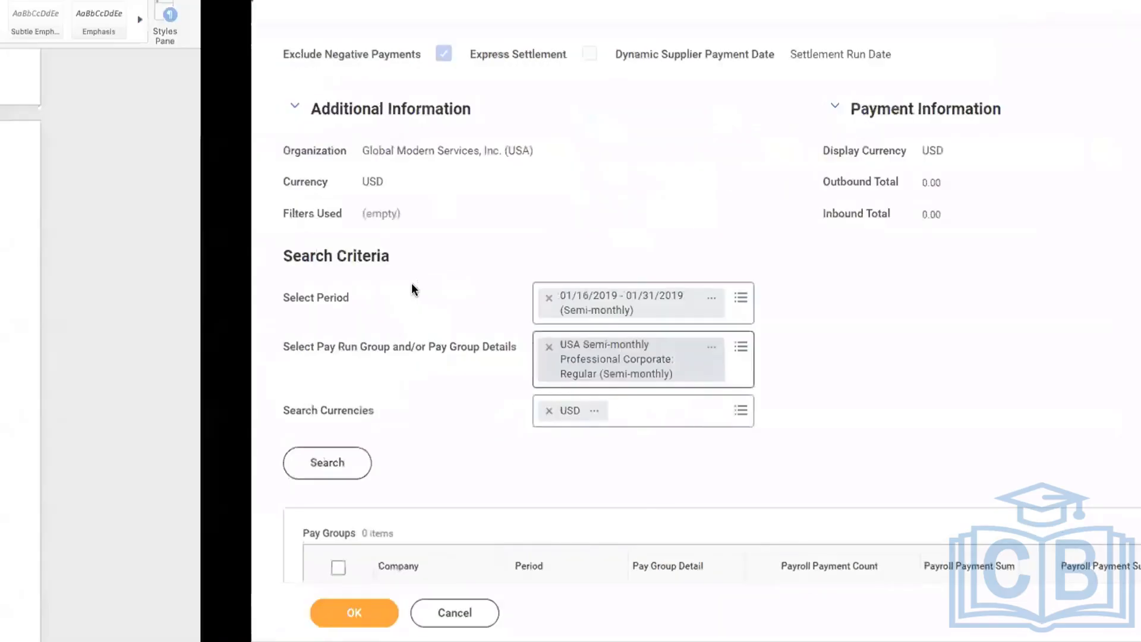
Switch to the Word notes, highlight the "Run Pay complete" item, and return to Workday's pay group search.
{"action": "key", "text": "ctrl+Left"}
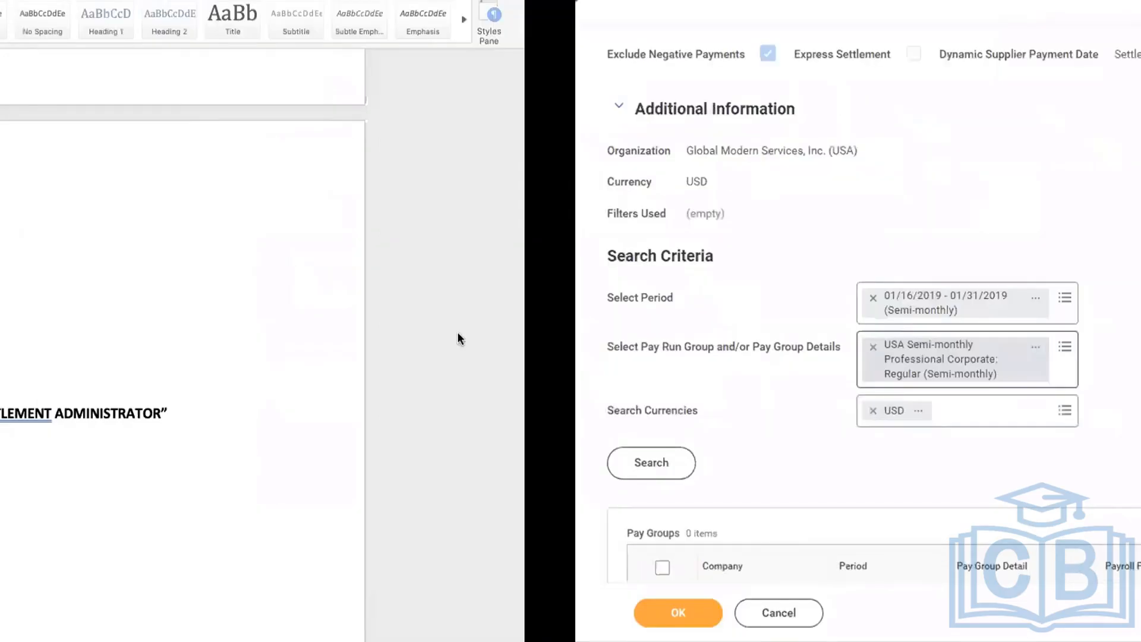
{"action": "key", "text": "ctrl+Right"}
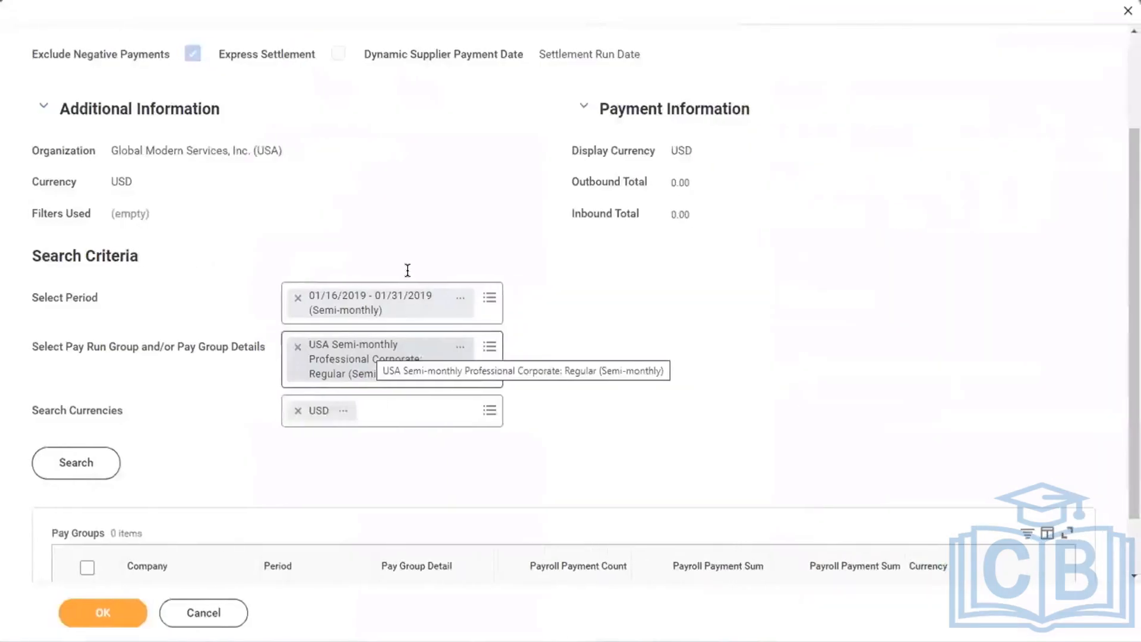
{"action": "key", "text": "ctrl+Left"}
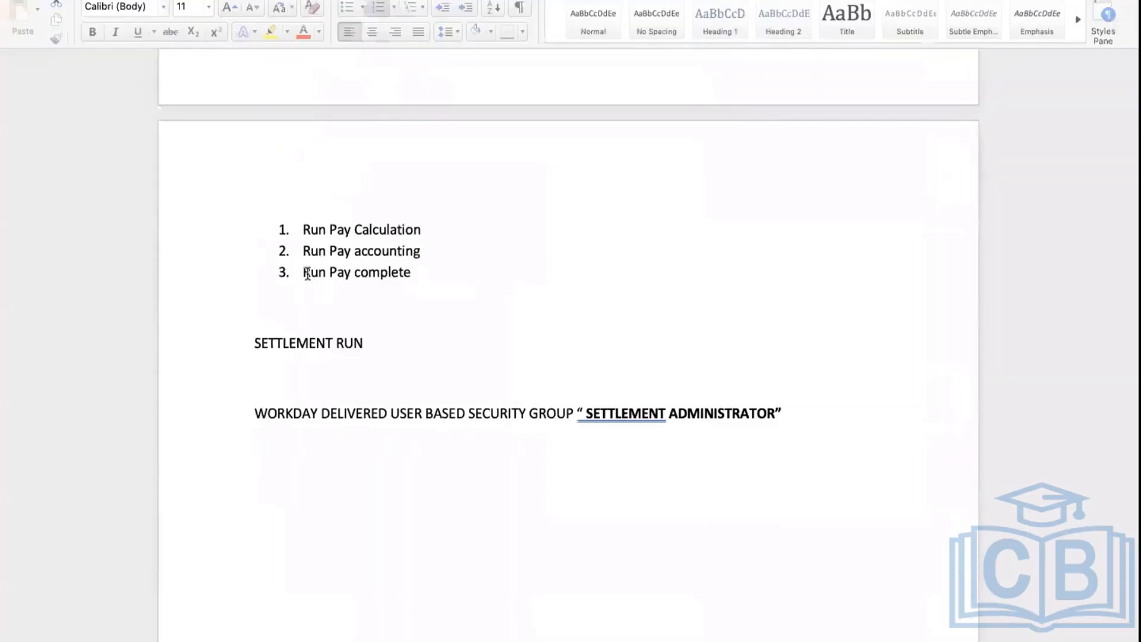
{"action": "left_click_drag", "start_coordinate": [415, 272], "coordinate": [323, 300]}
{"action": "key", "text": "ctrl+Right"}
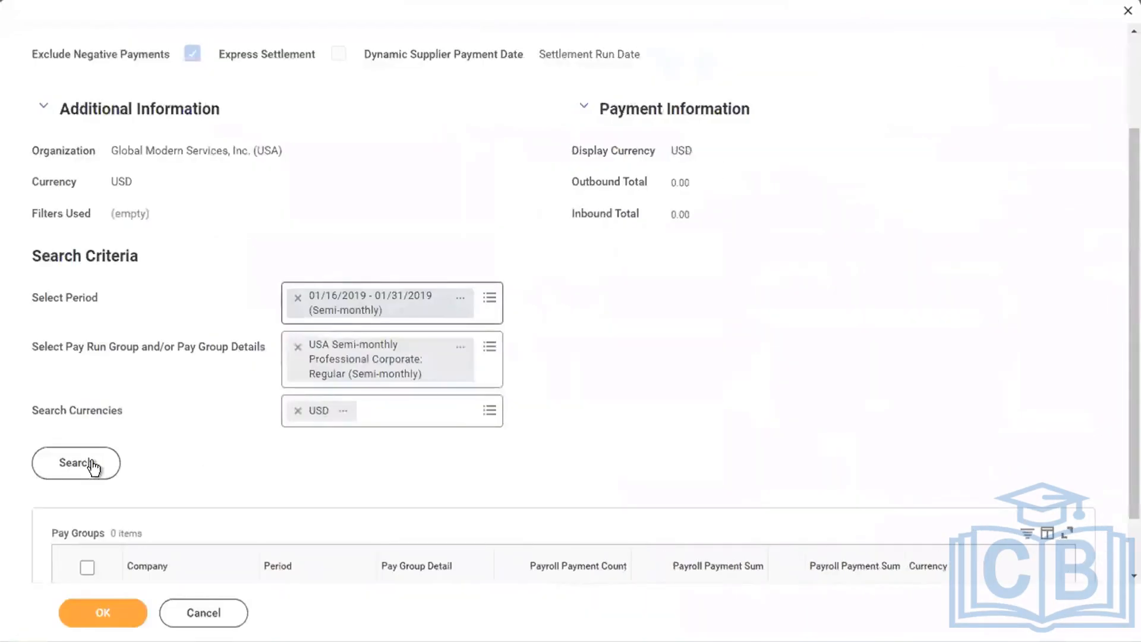
Run the pay group search with the chosen period, pay group detail and USD currency.
{"action": "left_click", "coordinate": [93, 468]}
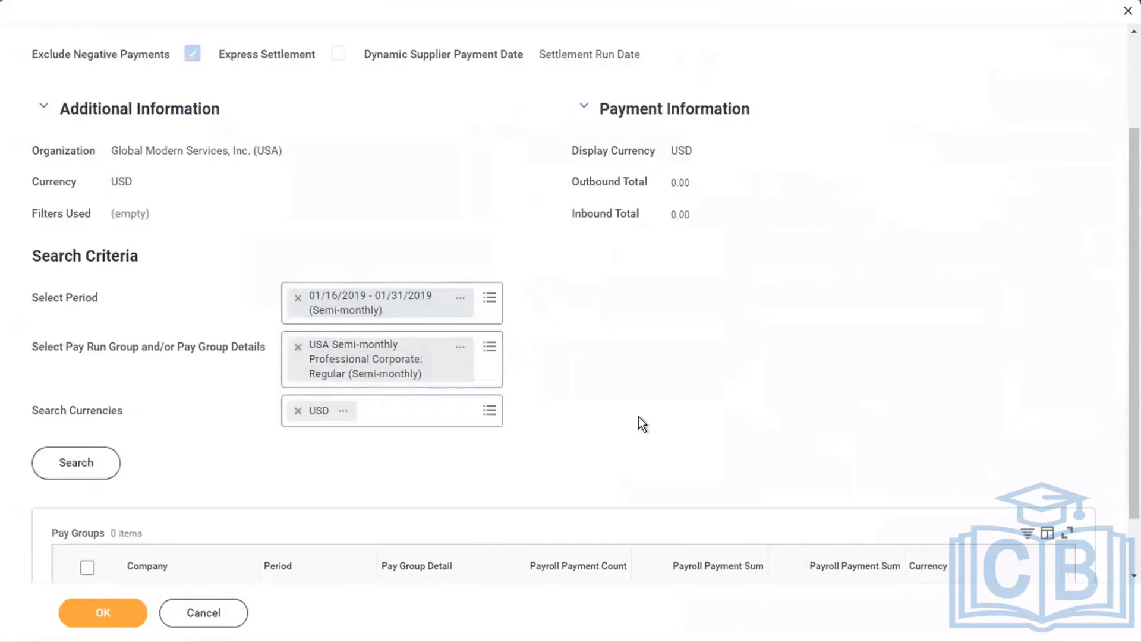
{"action": "scroll", "coordinate": [637, 422], "scroll_direction": "down", "scroll_amount": 1}
{"action": "left_click", "coordinate": [66, 391]}
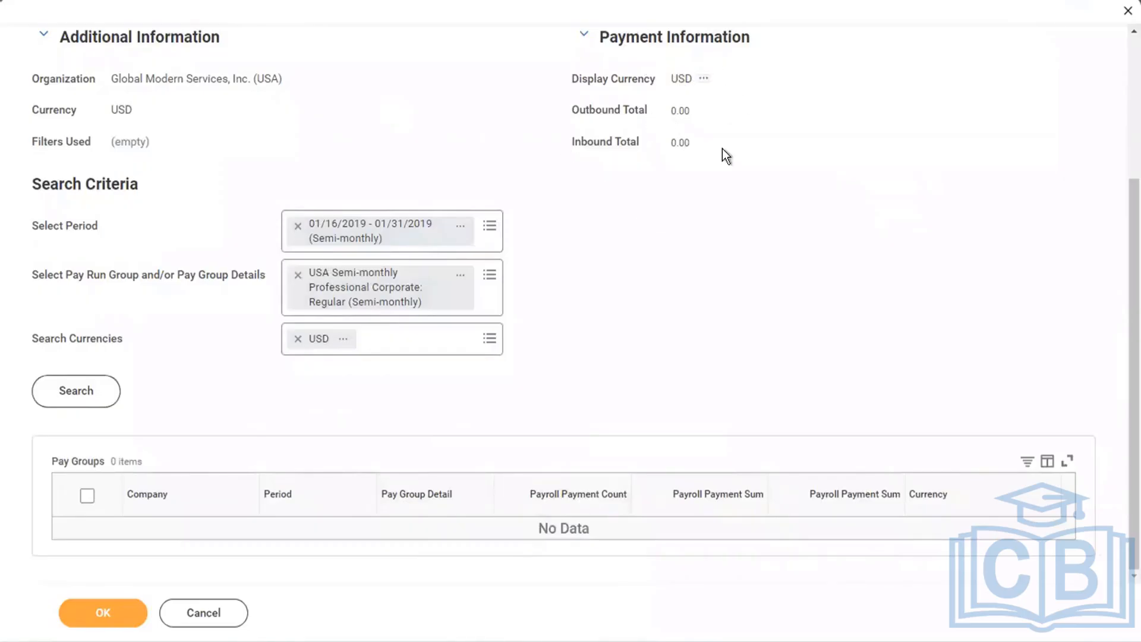
{"action": "left_click", "coordinate": [44, 402]}
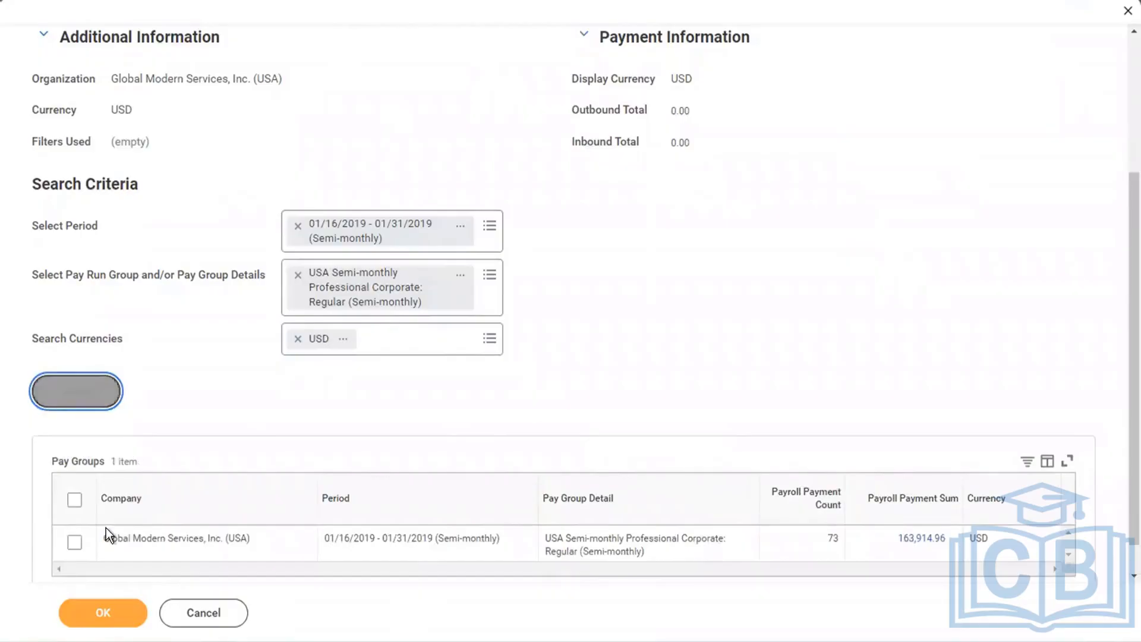
{"action": "left_click", "coordinate": [93, 402]}
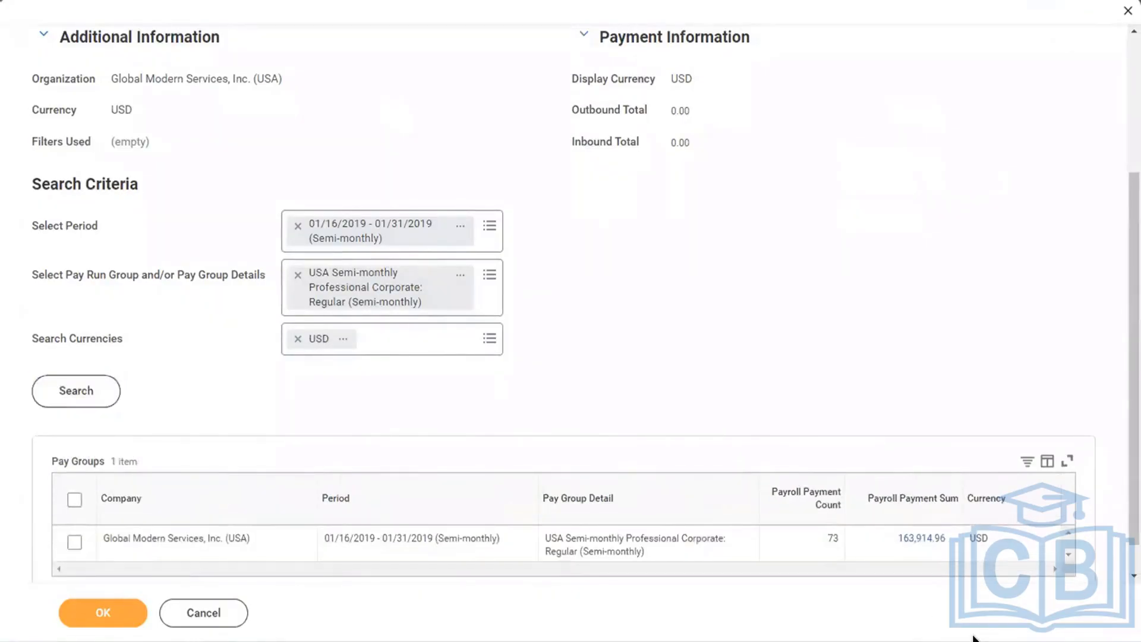
Check the found pay group's payroll payment count and the breakdown options for its payroll payment sum.
{"action": "scroll", "coordinate": [921, 337], "scroll_direction": "down", "scroll_amount": 1}
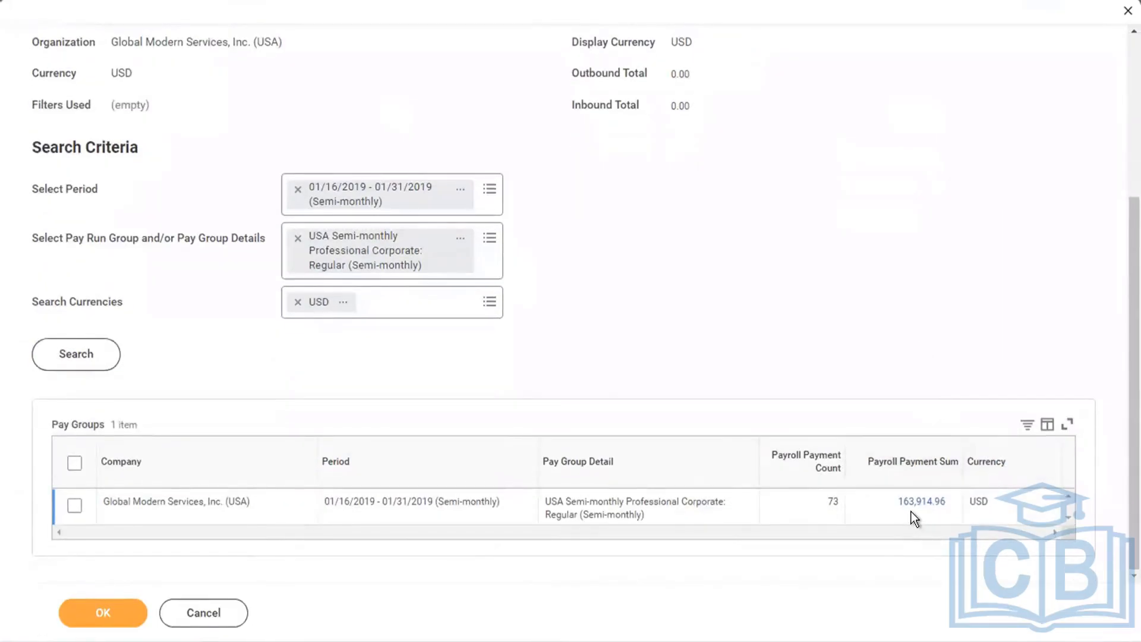
{"action": "left_click", "coordinate": [949, 503]}
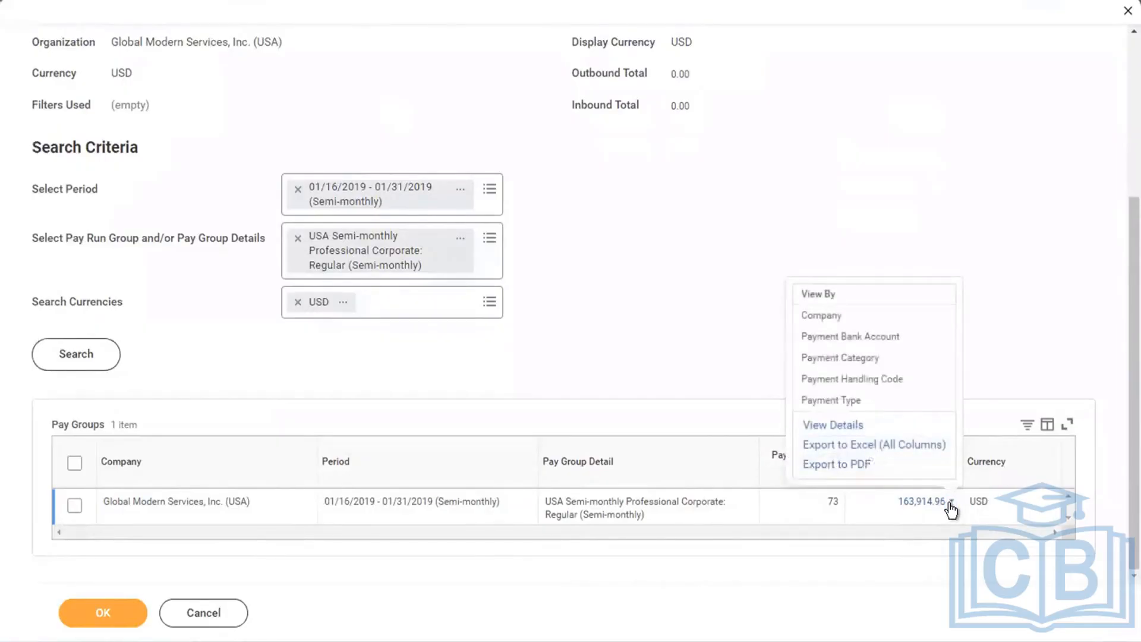
{"action": "left_click", "coordinate": [1021, 189]}
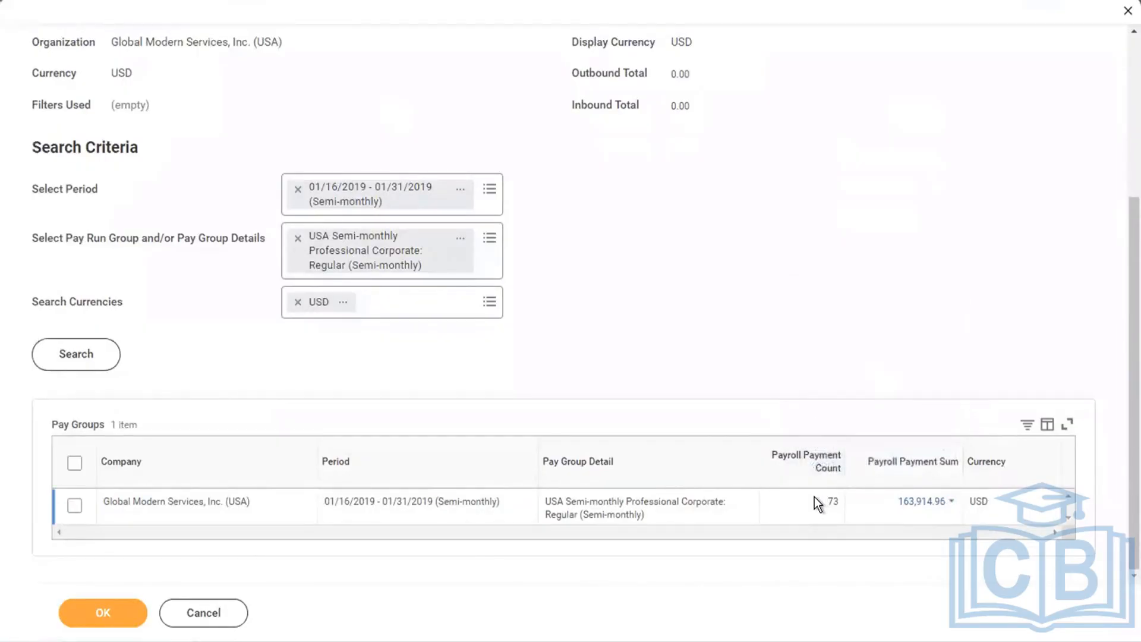
{"action": "double_click", "coordinate": [832, 501]}
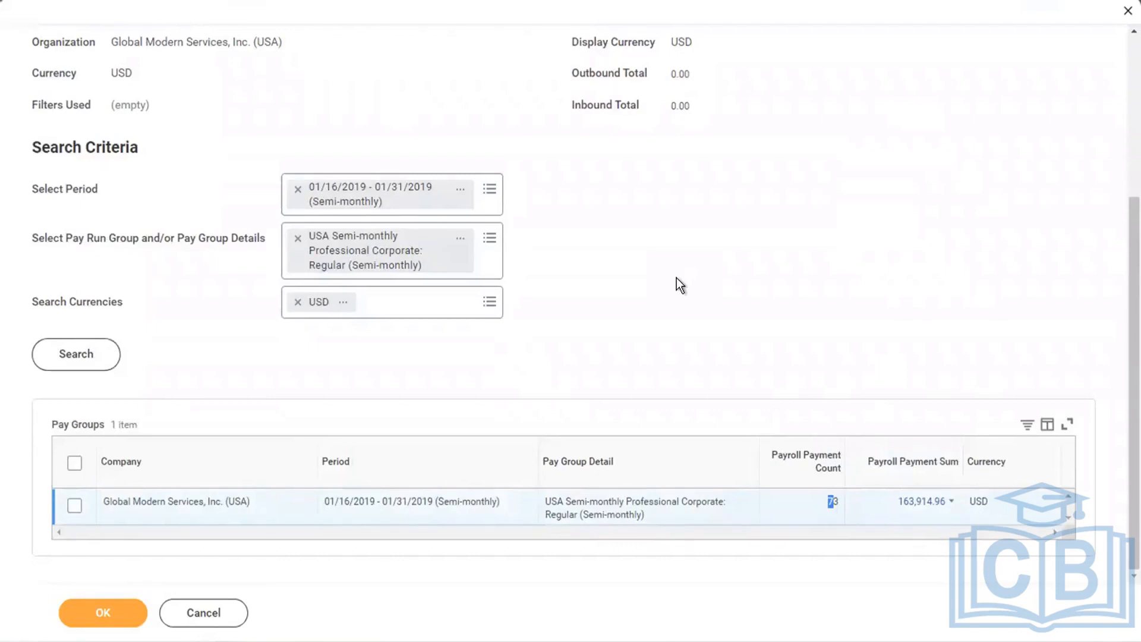
{"action": "left_click", "coordinate": [676, 276]}
Select the Global Modern Services, Inc. (USA) pay group row for 01/16/2019 - 01/31/2019 and add it to the settlement run.
{"action": "left_click", "coordinate": [75, 506]}
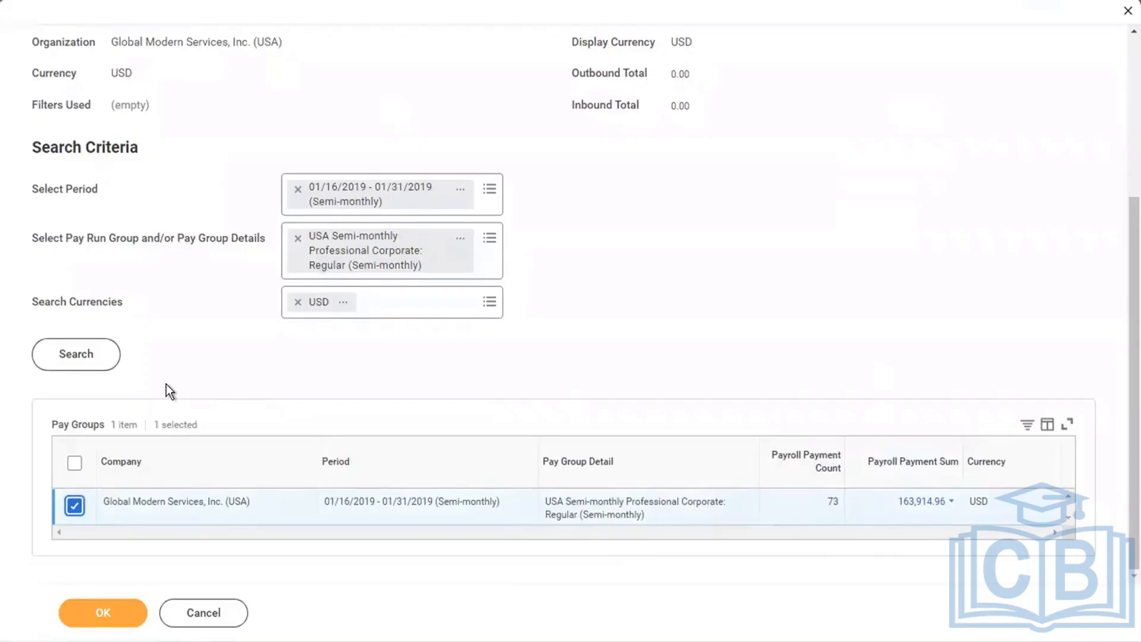
{"action": "left_click", "coordinate": [67, 364]}
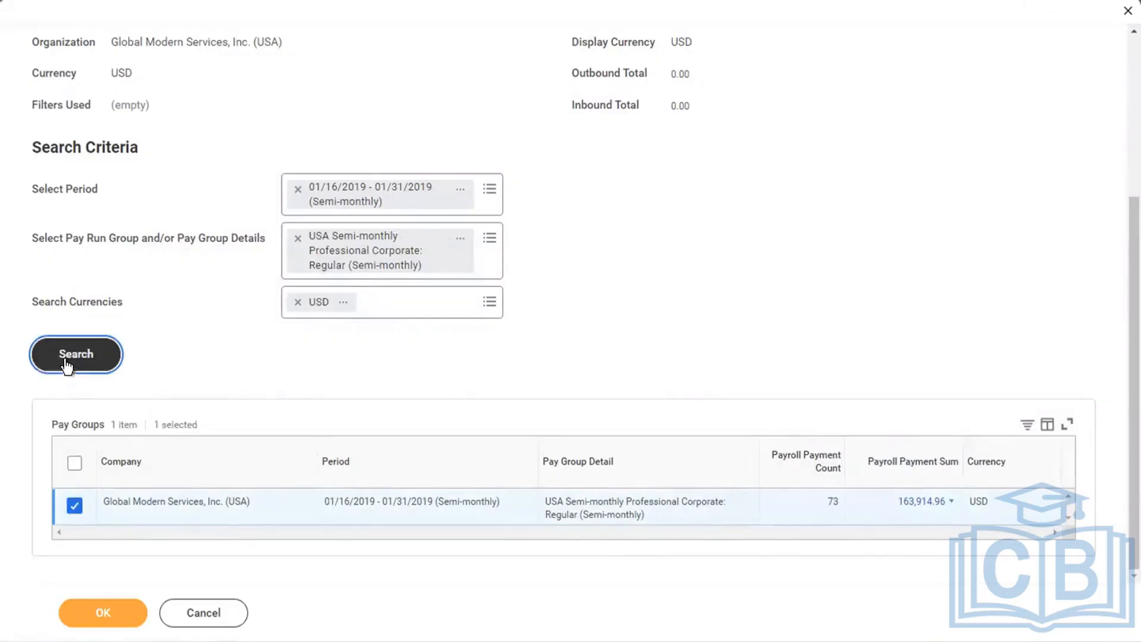
{"action": "left_click", "coordinate": [74, 505]}
{"action": "left_click", "coordinate": [94, 619]}
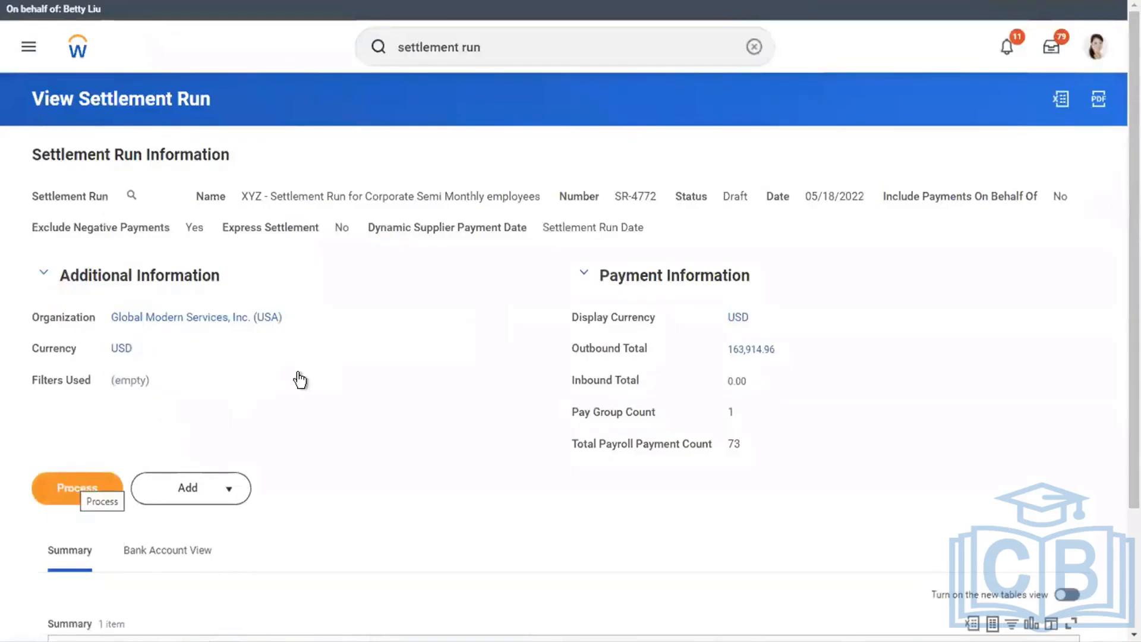
Process the settlement run after checking its outbound total and summary, and refresh the background process status.
{"action": "double_click", "coordinate": [750, 350]}
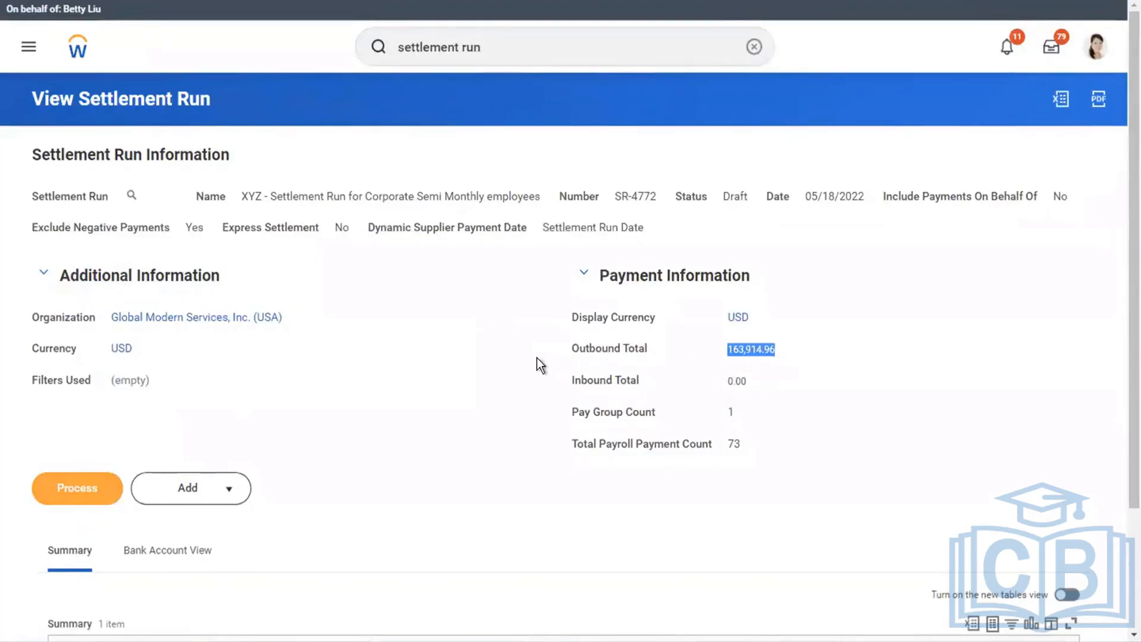
{"action": "left_click", "coordinate": [452, 358]}
{"action": "scroll", "coordinate": [453, 358], "scroll_direction": "down", "scroll_amount": 1}
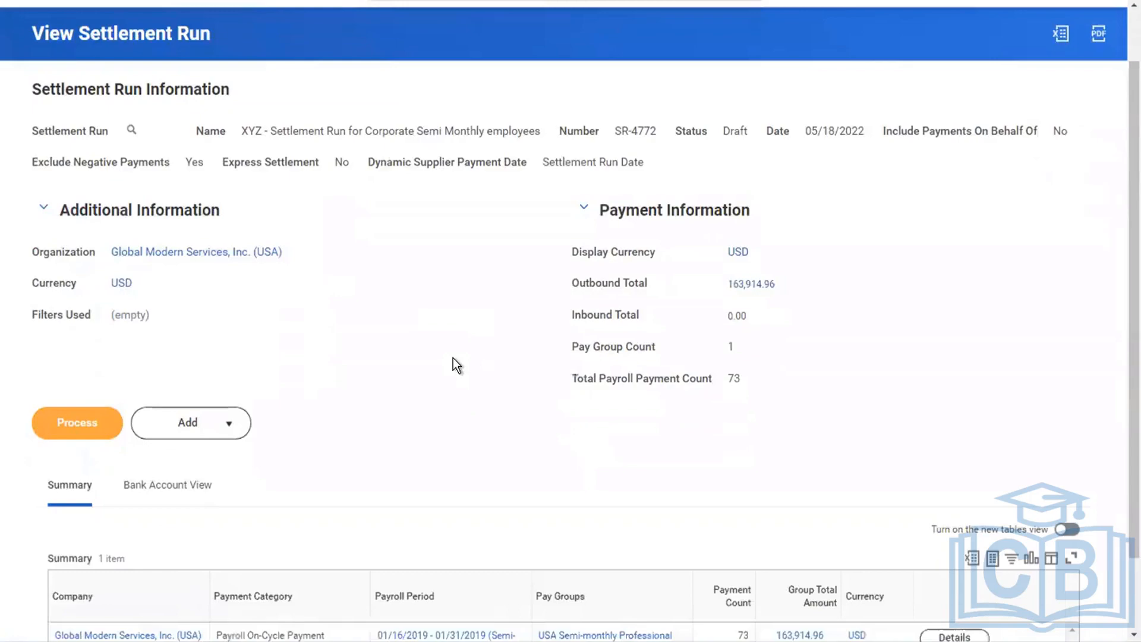
{"action": "scroll", "coordinate": [453, 357], "scroll_direction": "down", "scroll_amount": 1}
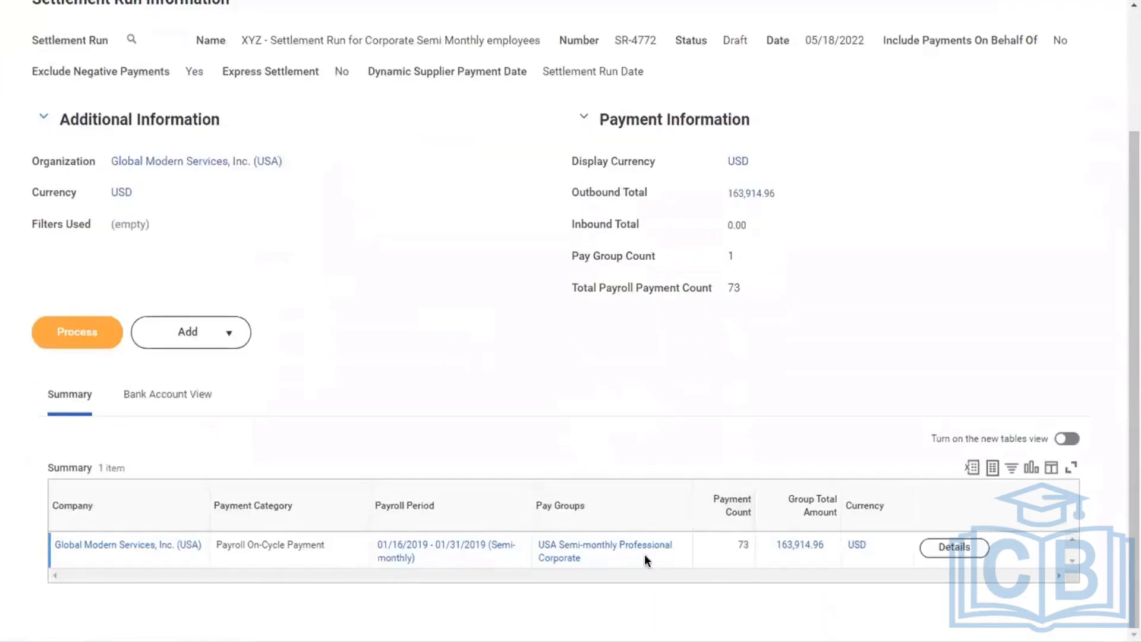
{"action": "left_click", "coordinate": [88, 337]}
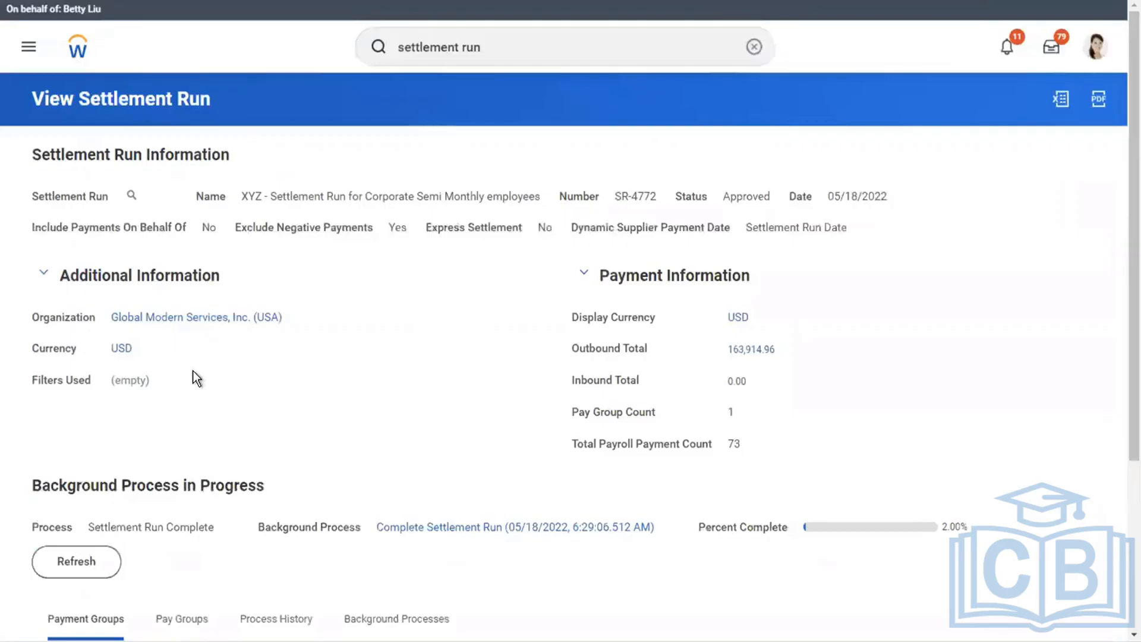
{"action": "left_click", "coordinate": [76, 561]}
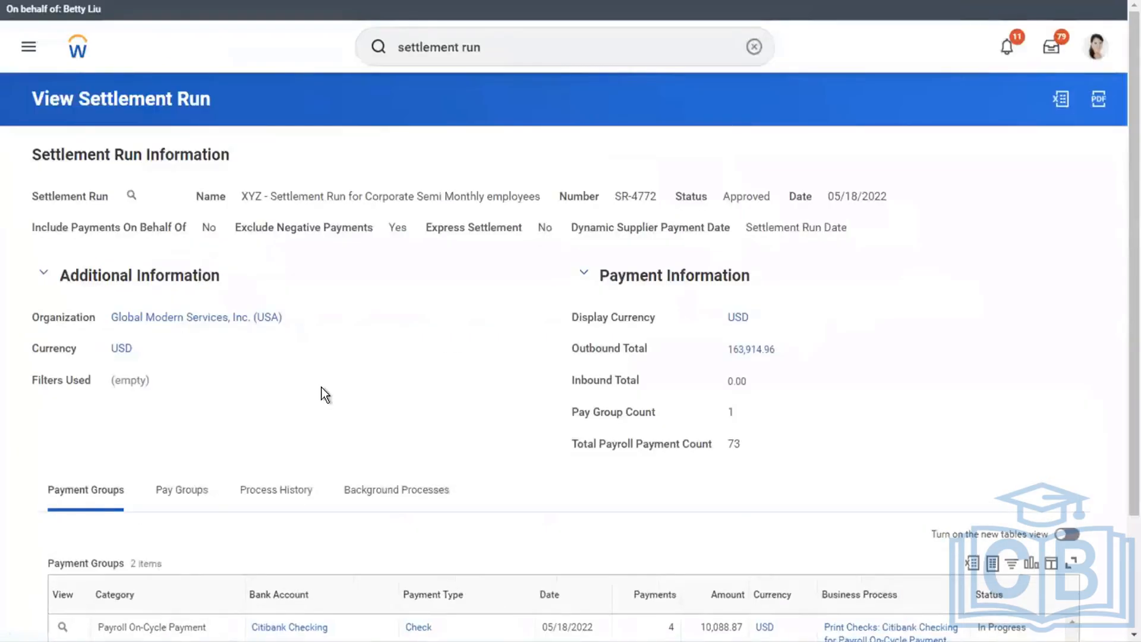
Examine the processed settlement run's payment groups by payment type, its process history and its background processes.
{"action": "scroll", "coordinate": [325, 394], "scroll_direction": "down", "scroll_amount": 2}
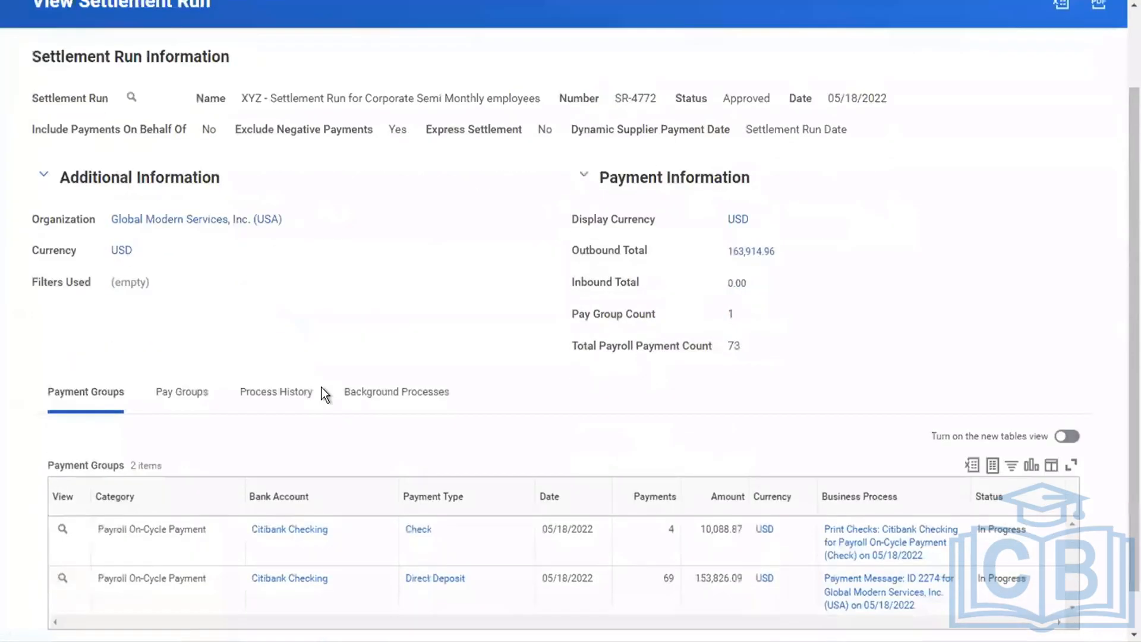
{"action": "scroll", "coordinate": [483, 508], "scroll_direction": "down", "scroll_amount": 1}
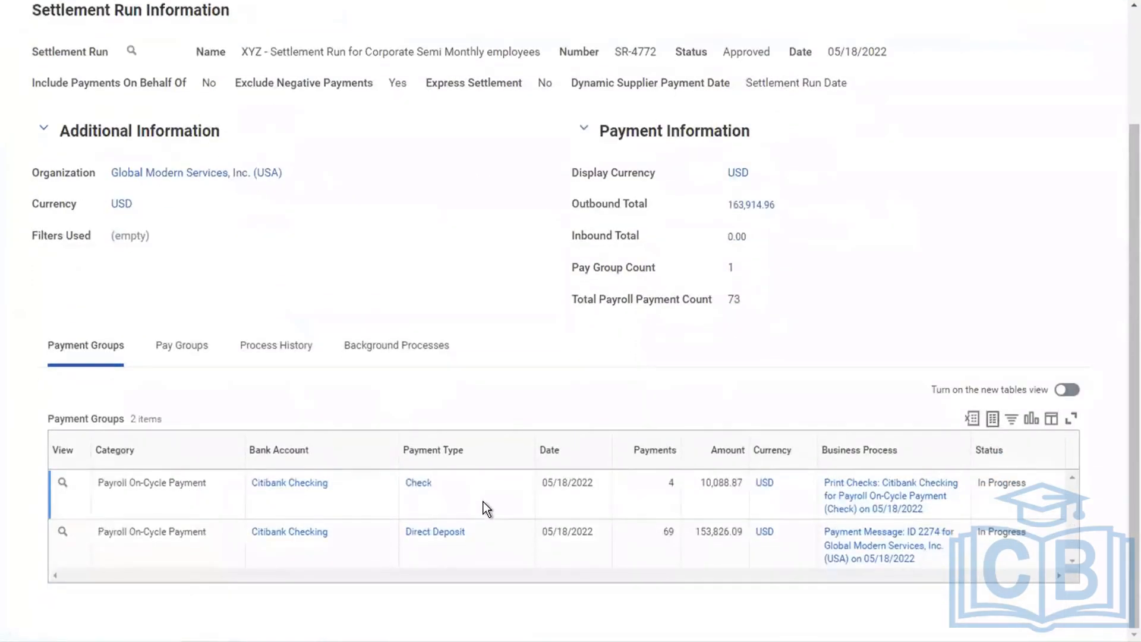
{"action": "left_click", "coordinate": [500, 537]}
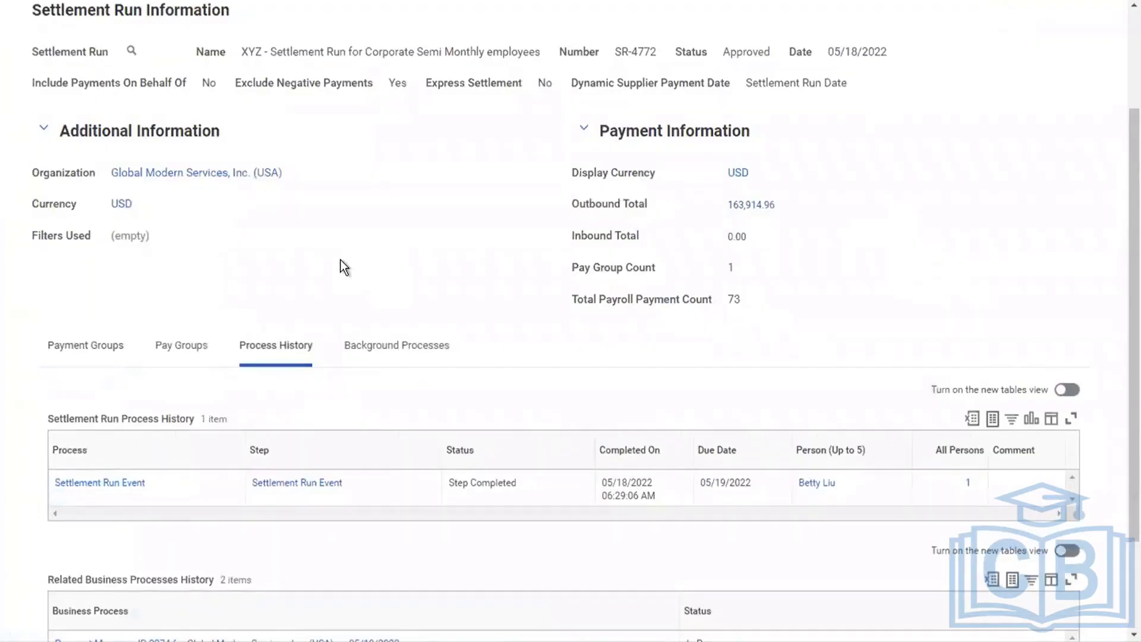
{"action": "scroll", "coordinate": [341, 259], "scroll_direction": "down", "scroll_amount": 2}
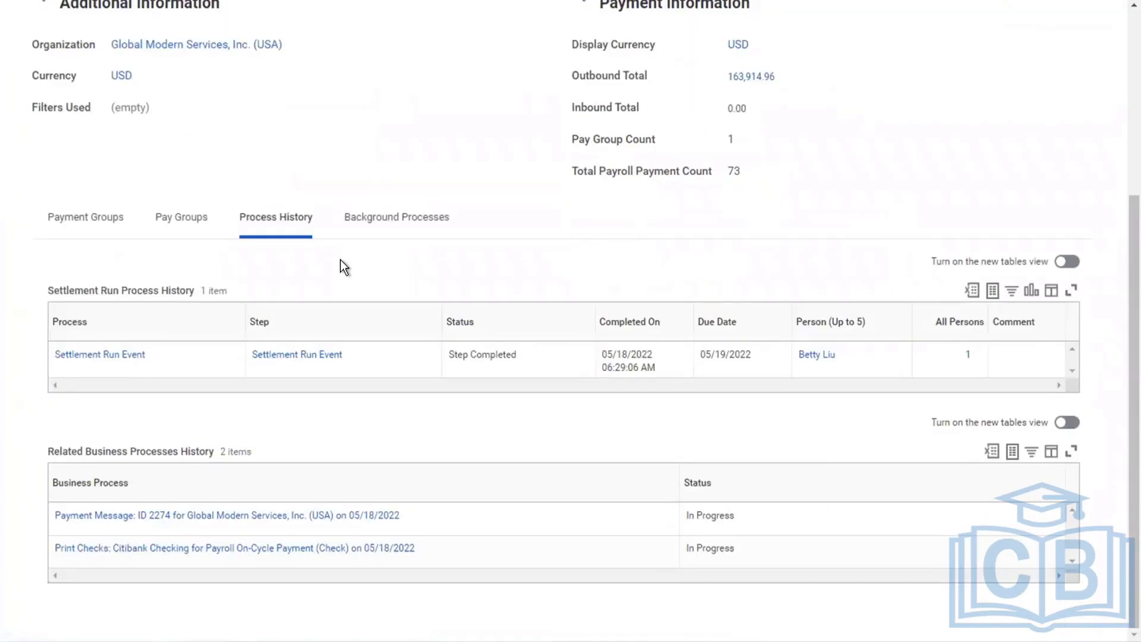
{"action": "left_click", "coordinate": [409, 216]}
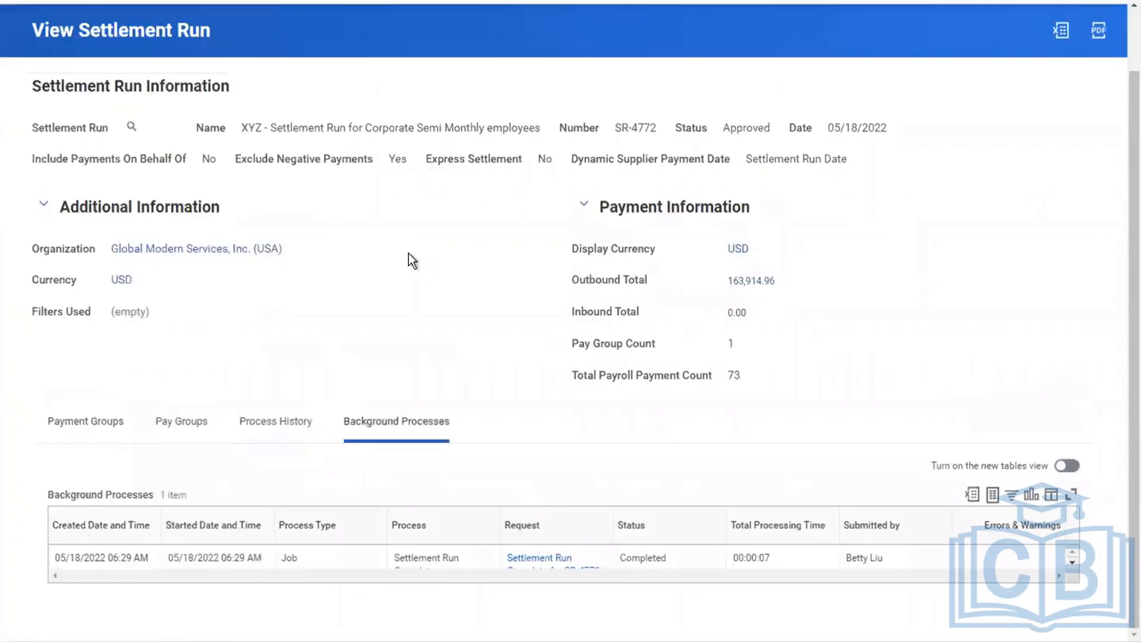
{"action": "scroll", "coordinate": [408, 253], "scroll_direction": "down", "scroll_amount": 1}
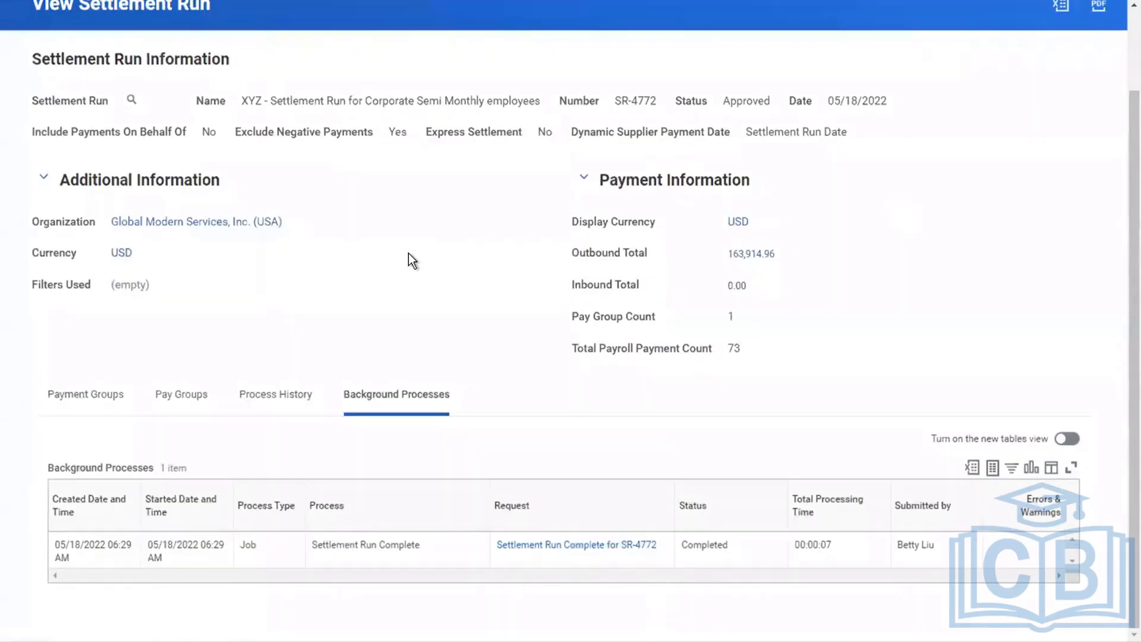
{"action": "left_click", "coordinate": [109, 392]}
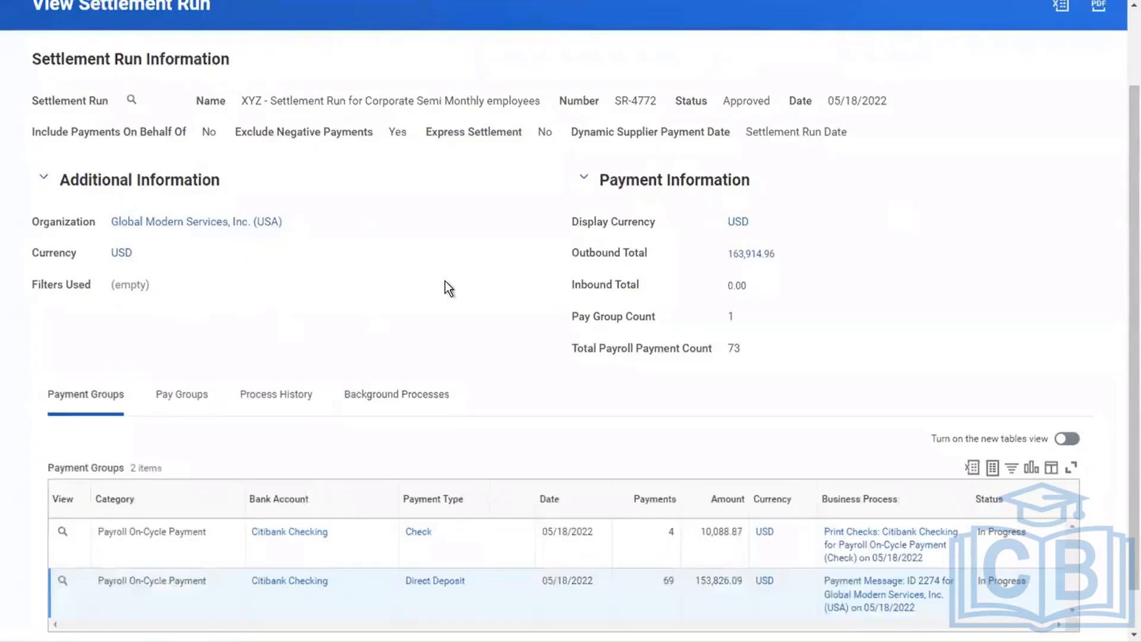
{"action": "scroll", "coordinate": [445, 287], "scroll_direction": "up", "scroll_amount": 2}
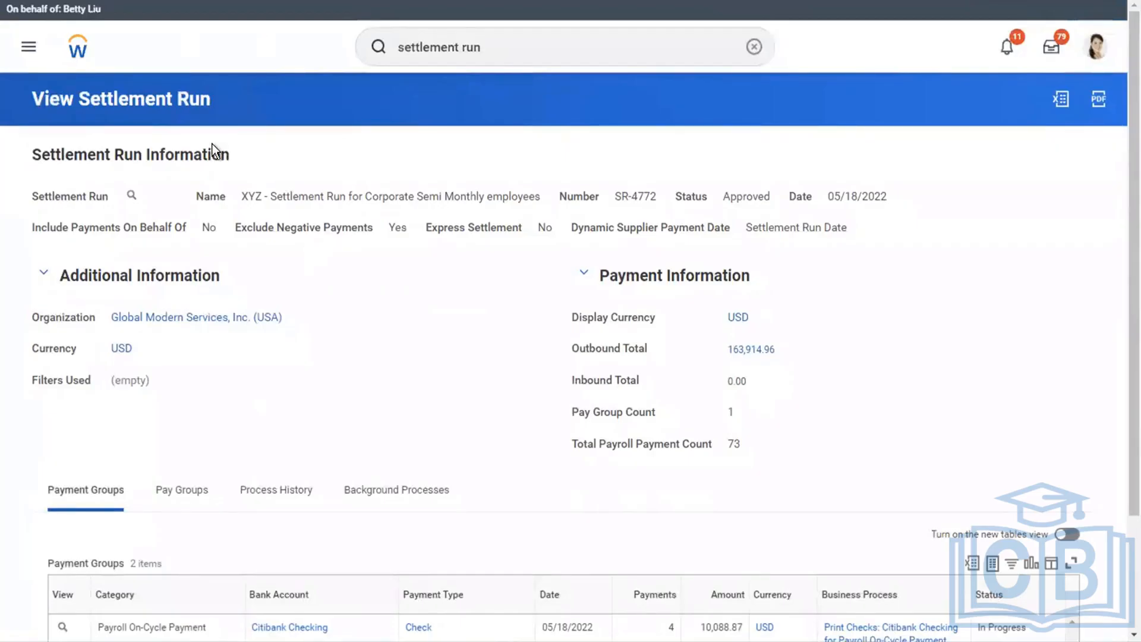
Open the Print Checks: Citibank Checking task in the Inbox and submit it with the Print Checks option.
{"action": "left_click", "coordinate": [1050, 53]}
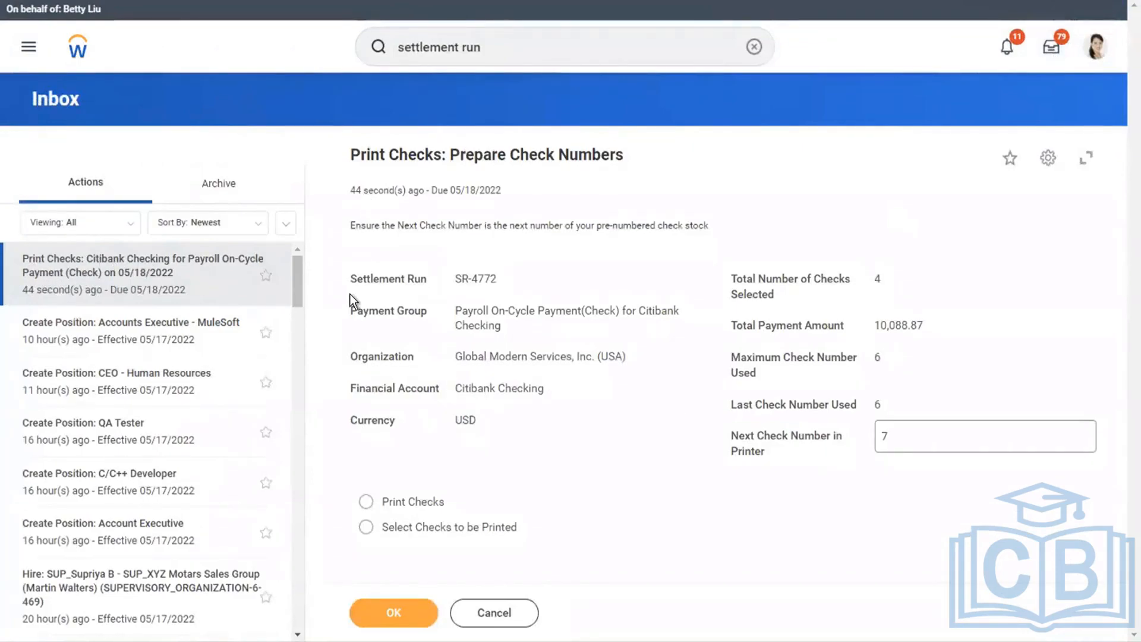
{"action": "mouse_move", "coordinate": [497, 283]}
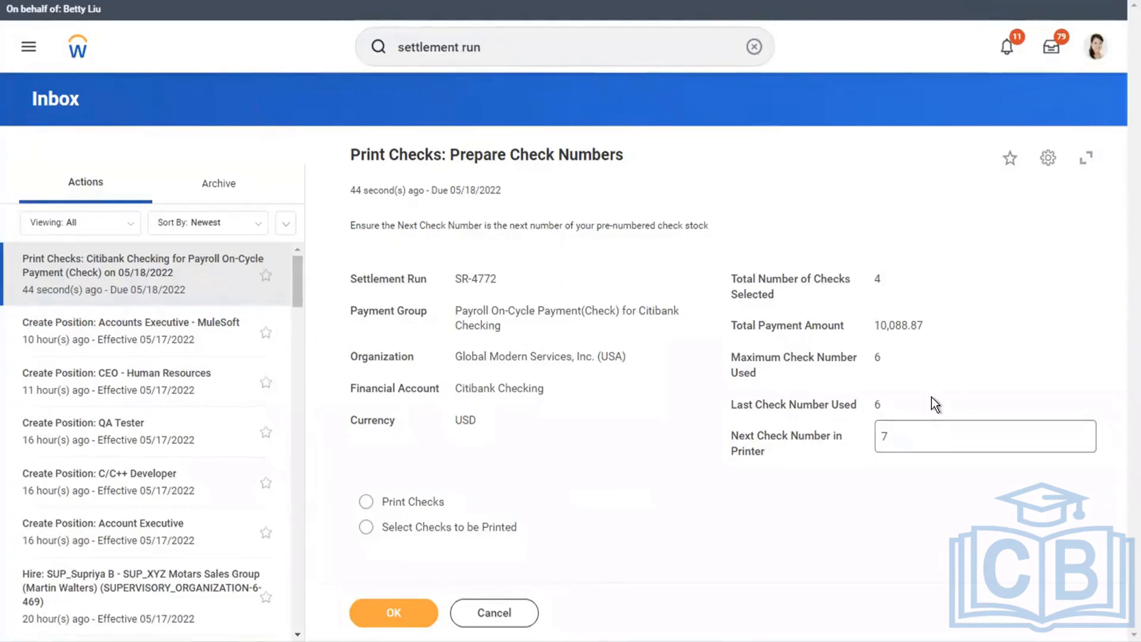
{"action": "left_click", "coordinate": [416, 504]}
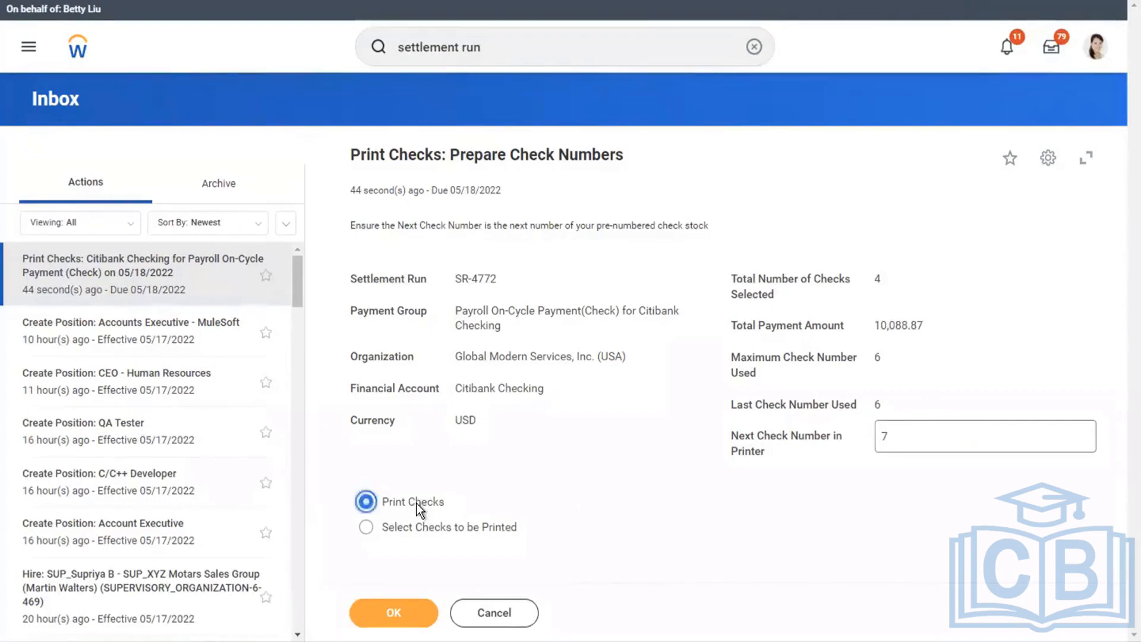
{"action": "left_click", "coordinate": [366, 528]}
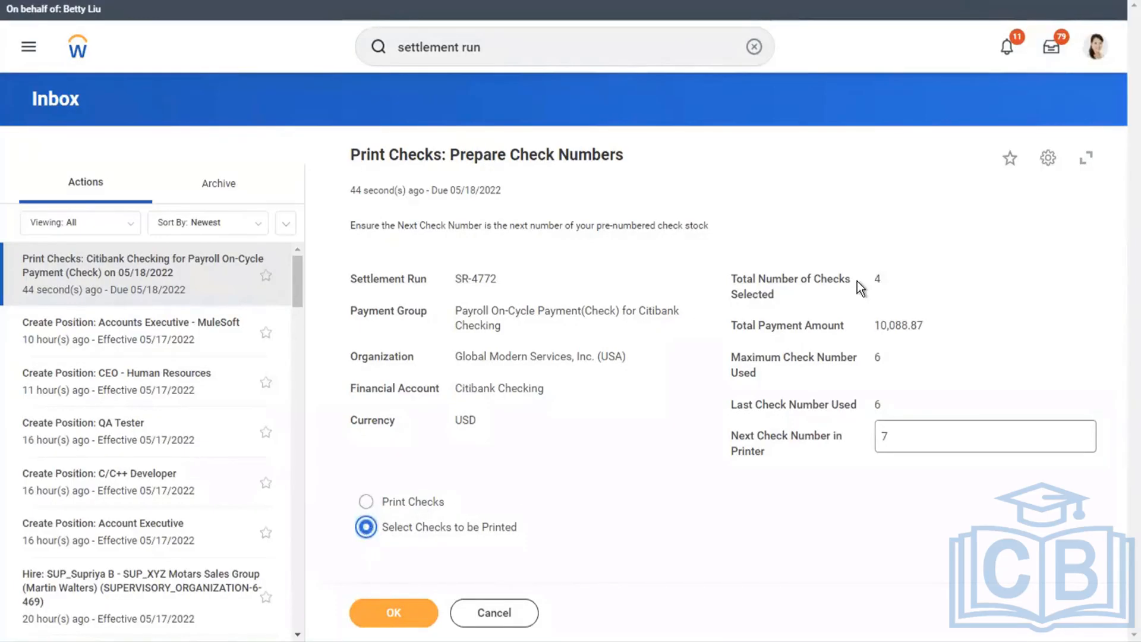
{"action": "left_click", "coordinate": [365, 502]}
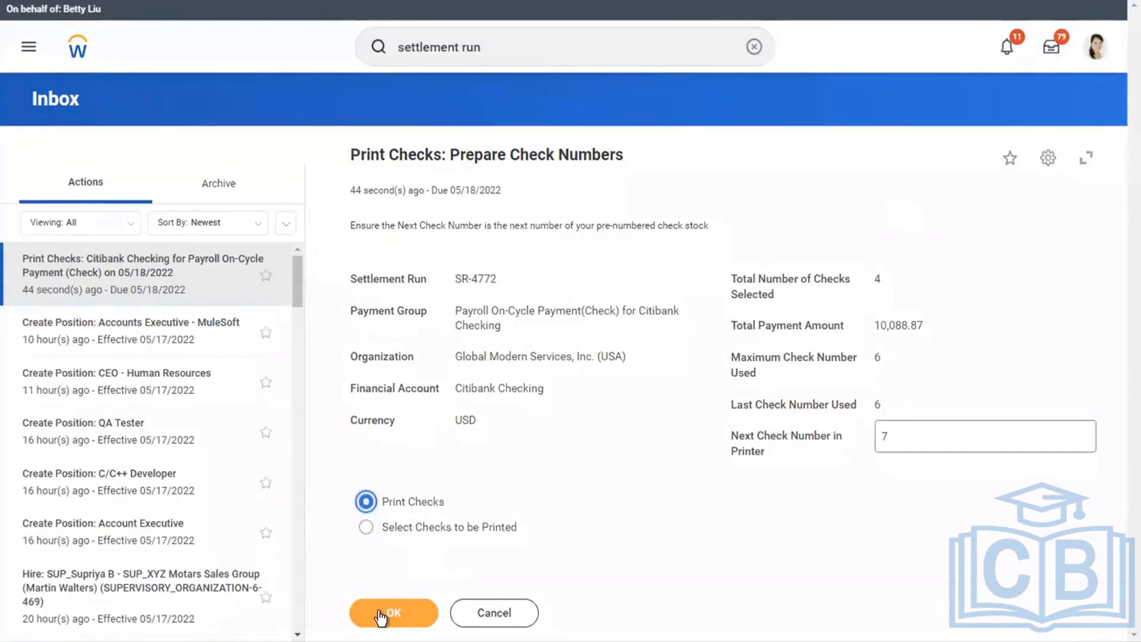
{"action": "left_click", "coordinate": [381, 612]}
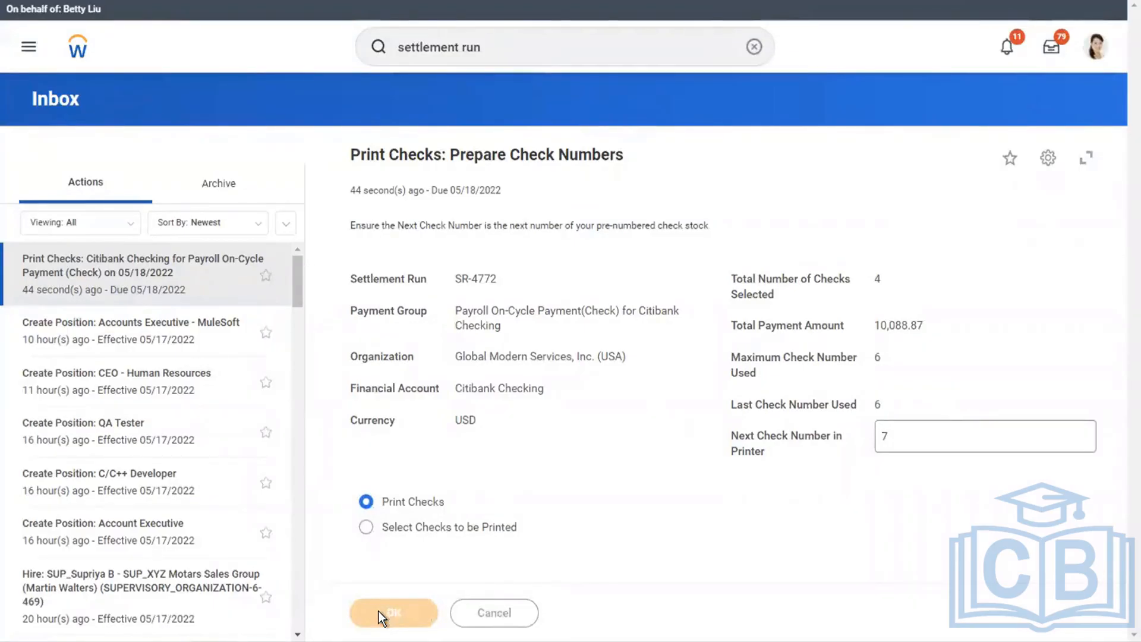
{"action": "left_click", "coordinate": [383, 423]}
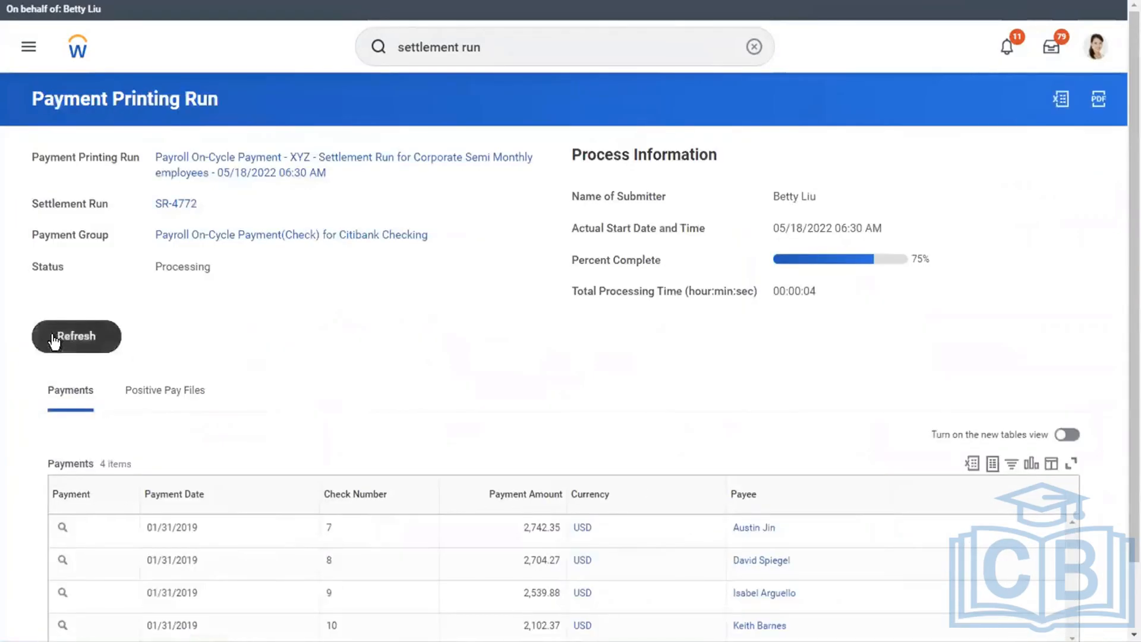
Refresh the payment printing run until its status updates and check its list of payments.
{"action": "left_click", "coordinate": [55, 340]}
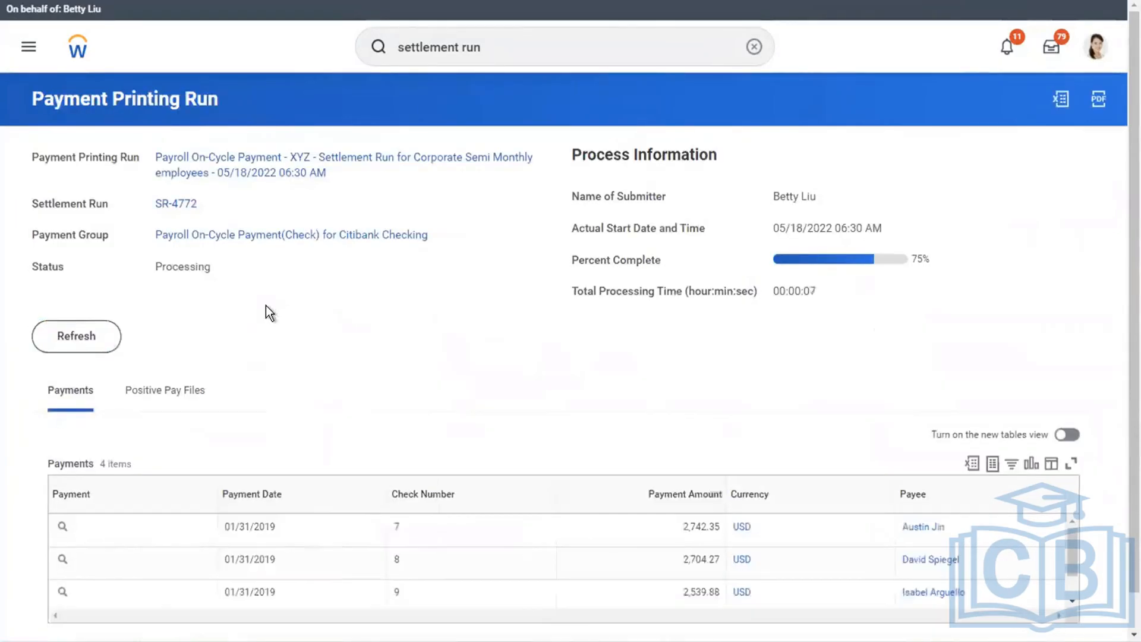
{"action": "left_click", "coordinate": [82, 340]}
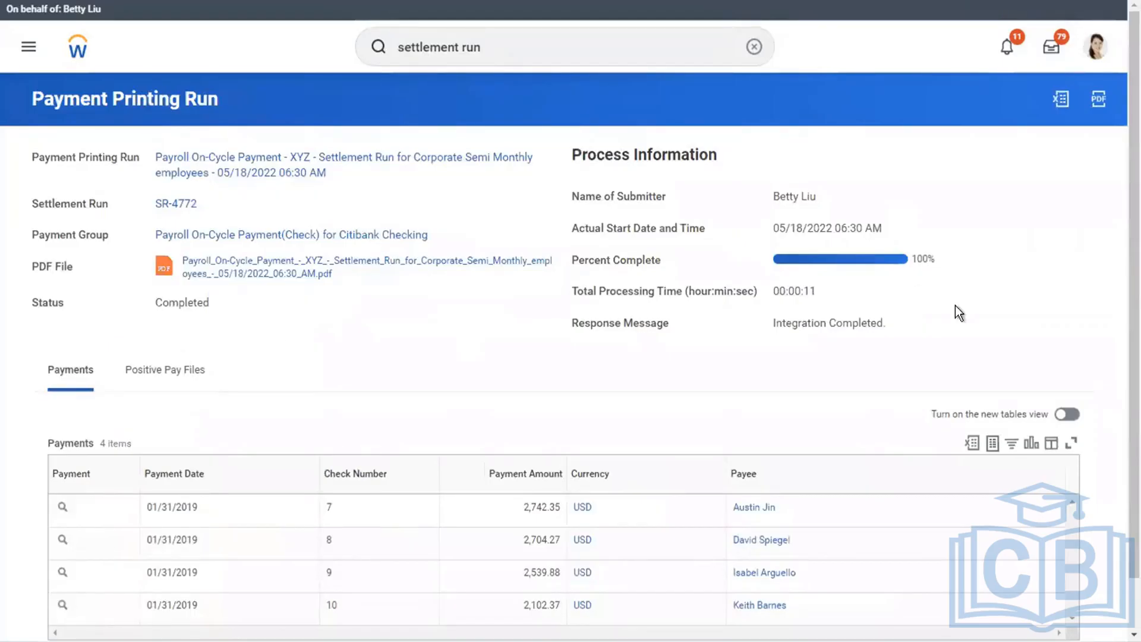
{"action": "scroll", "coordinate": [954, 305], "scroll_direction": "down", "scroll_amount": 1}
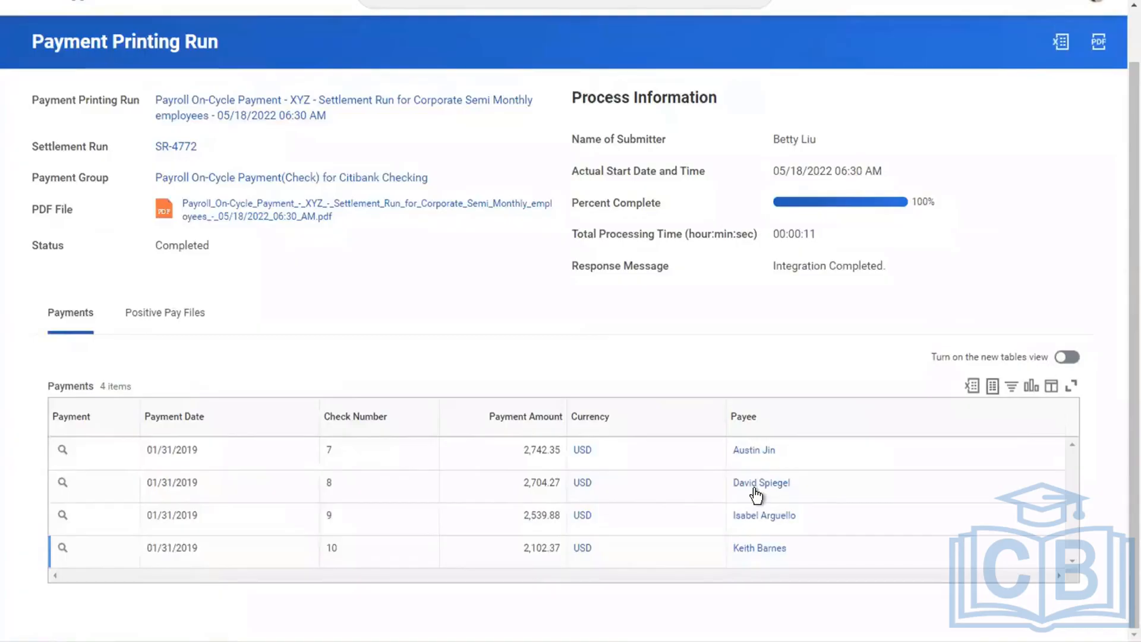
Review the Positive Pay Files of the payment printing run, including their process history.
{"action": "left_click", "coordinate": [165, 312]}
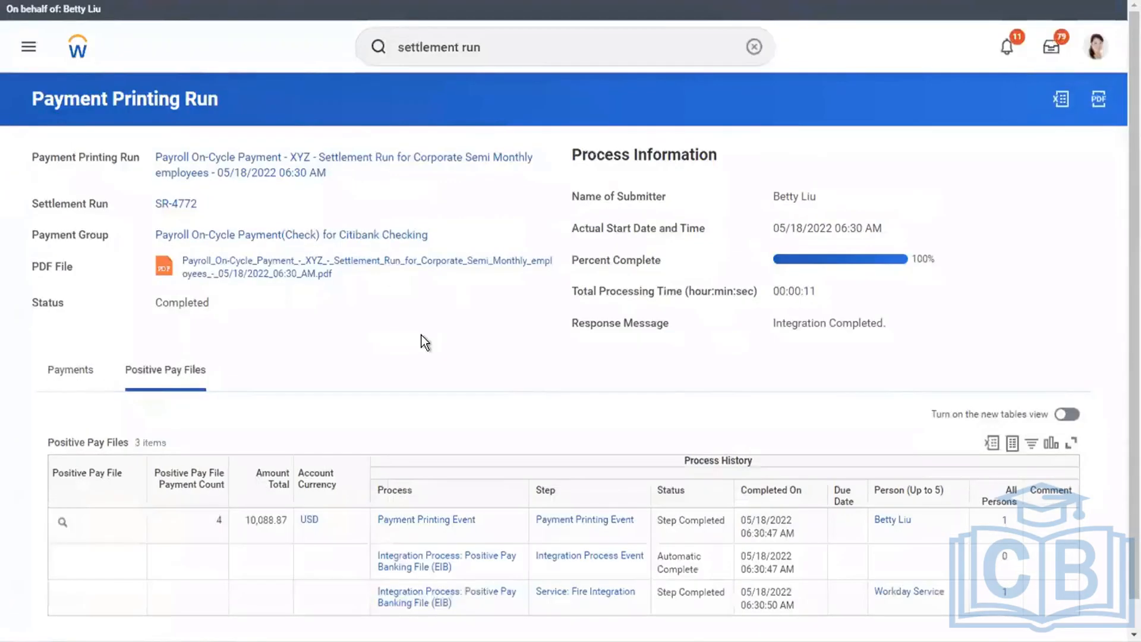
{"action": "scroll", "coordinate": [861, 488], "scroll_direction": "down", "scroll_amount": 1}
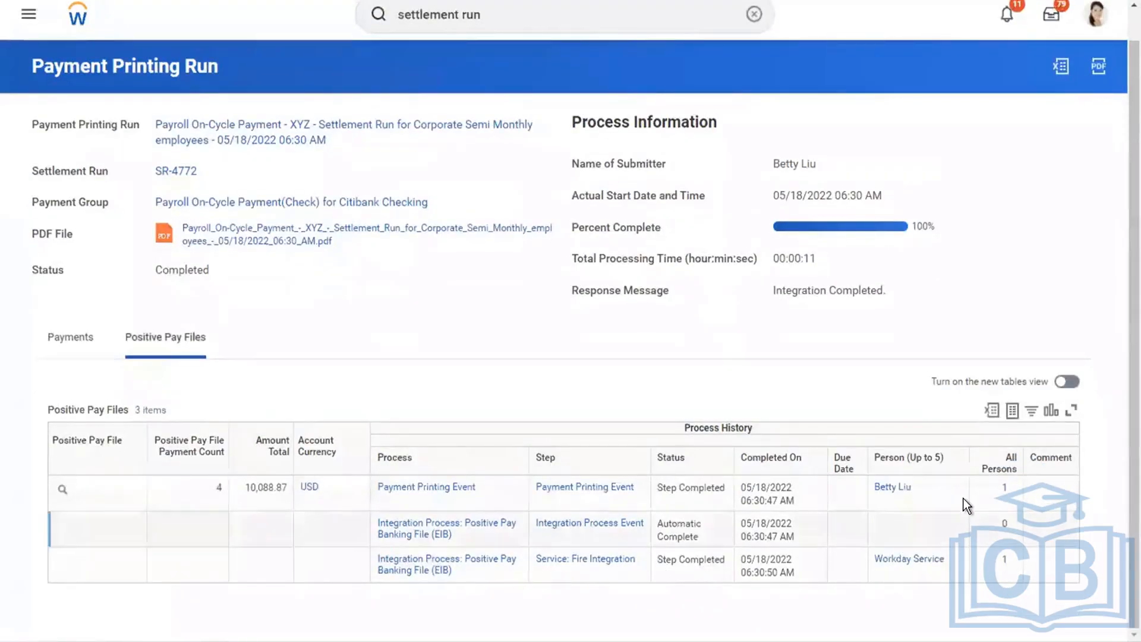
{"action": "left_click", "coordinate": [946, 503]}
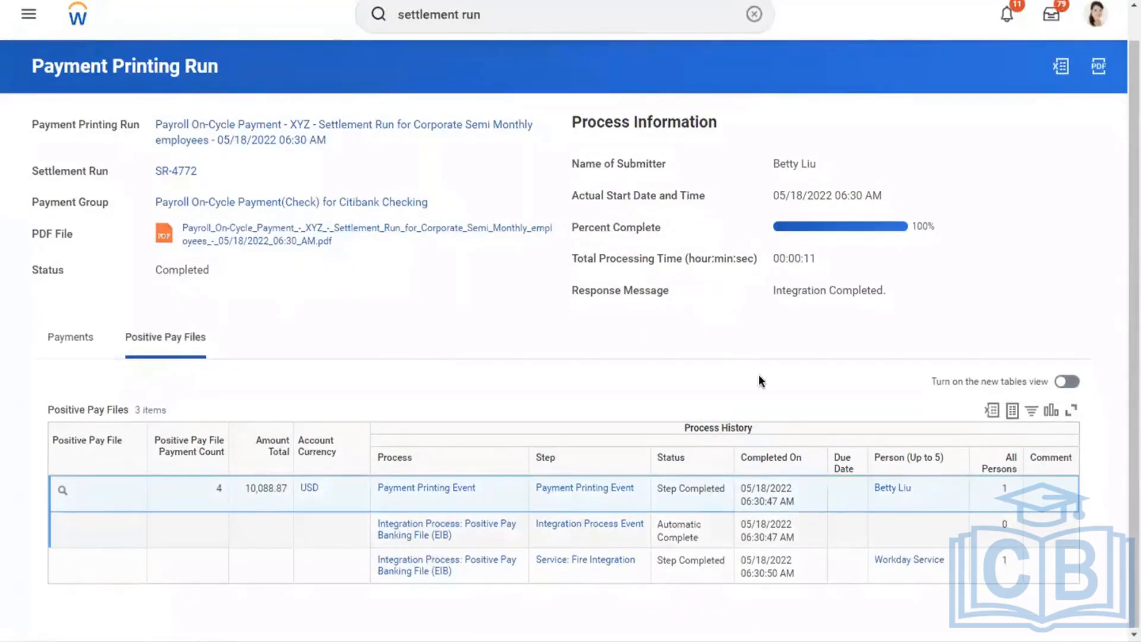
{"action": "left_click", "coordinate": [243, 536]}
{"action": "scroll", "coordinate": [198, 377], "scroll_direction": "up", "scroll_amount": 1}
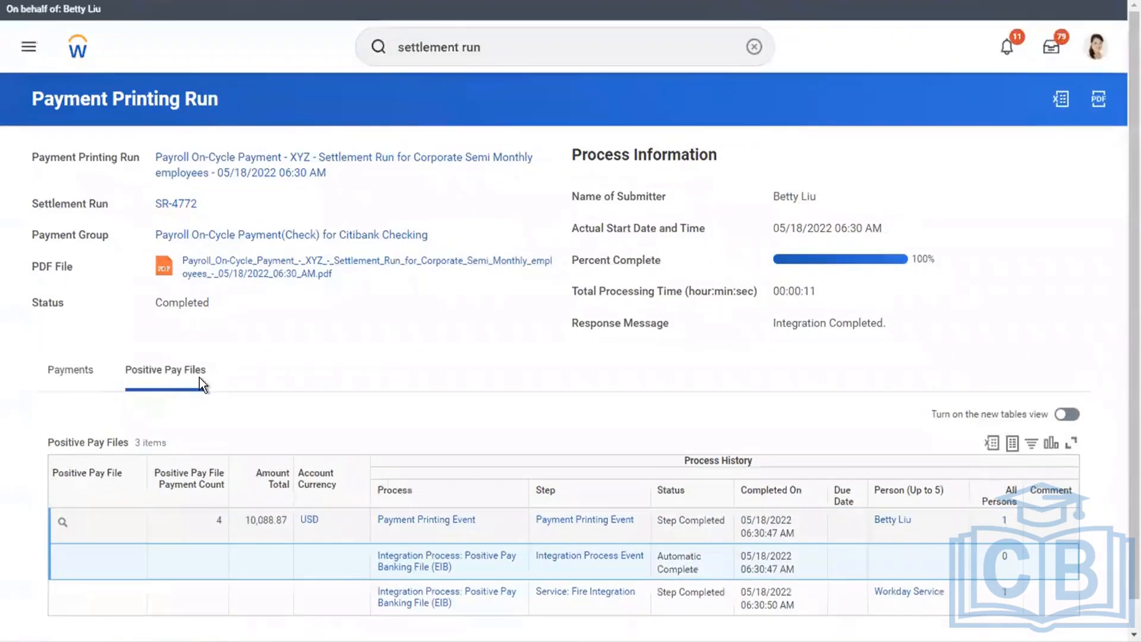
Open the payment printing run's PDF file and read the first check's payee, earnings, taxes, deductions and absence plans.
{"action": "left_click", "coordinate": [218, 263]}
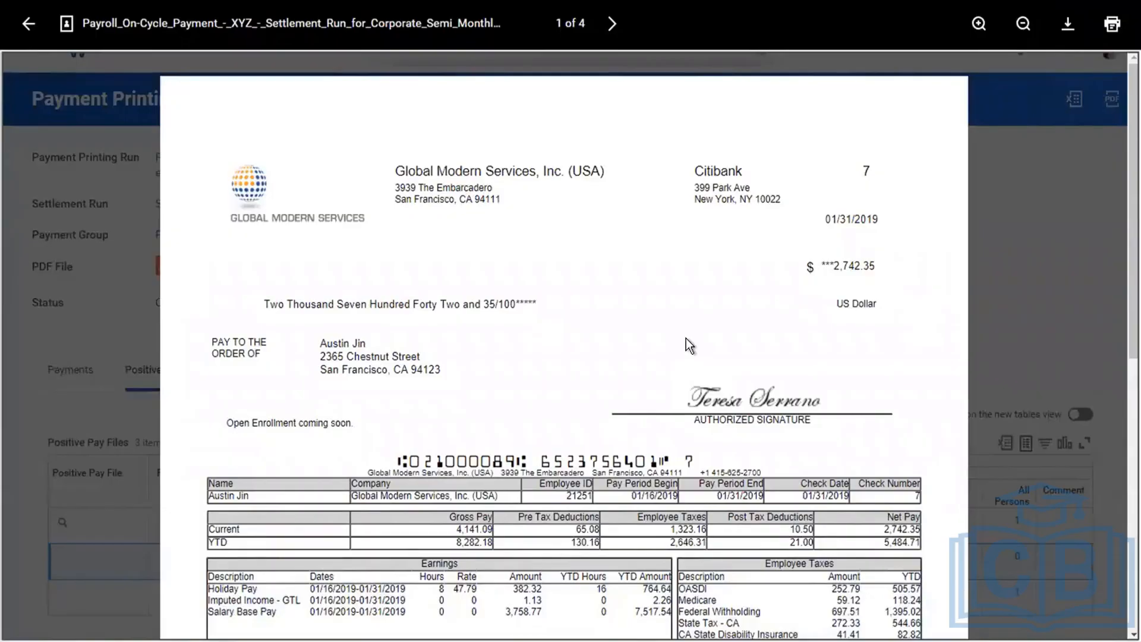
{"action": "left_click_drag", "start_coordinate": [249, 374], "coordinate": [433, 346]}
{"action": "left_click", "coordinate": [433, 351]}
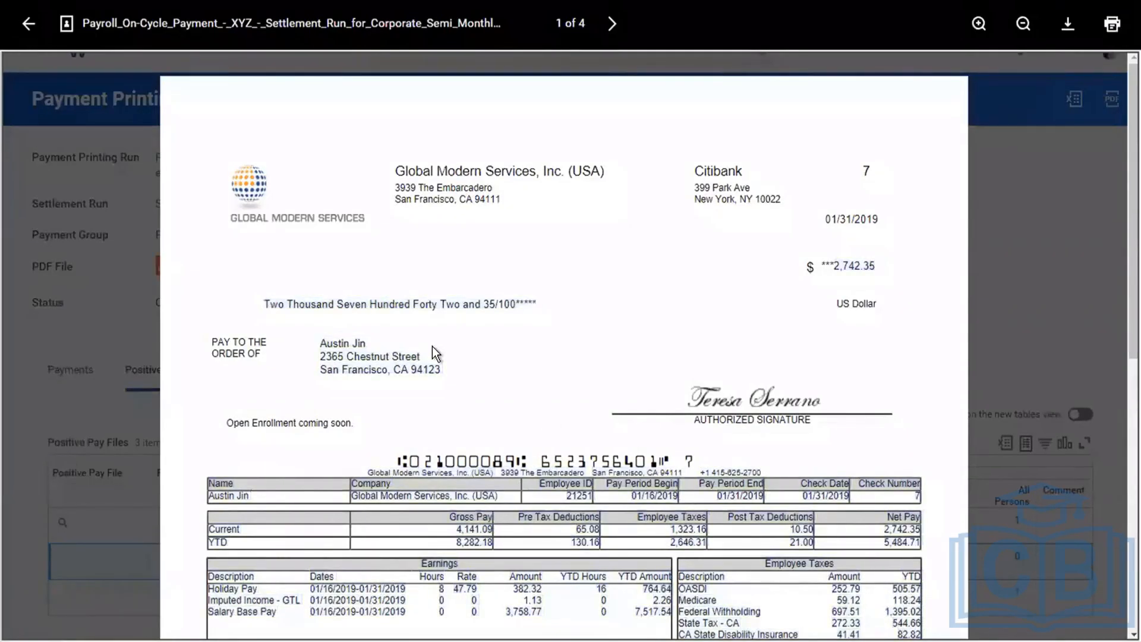
{"action": "scroll", "coordinate": [433, 346], "scroll_direction": "down", "scroll_amount": 3}
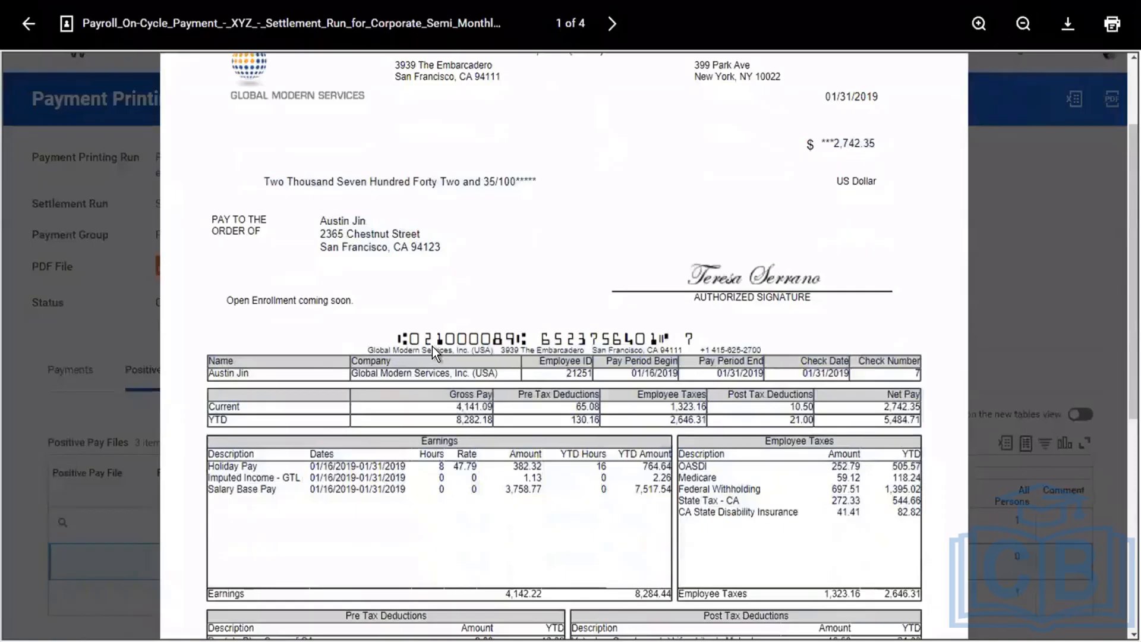
{"action": "scroll", "coordinate": [432, 346], "scroll_direction": "down", "scroll_amount": 3}
{"action": "scroll", "coordinate": [432, 346], "scroll_direction": "down", "scroll_amount": 2}
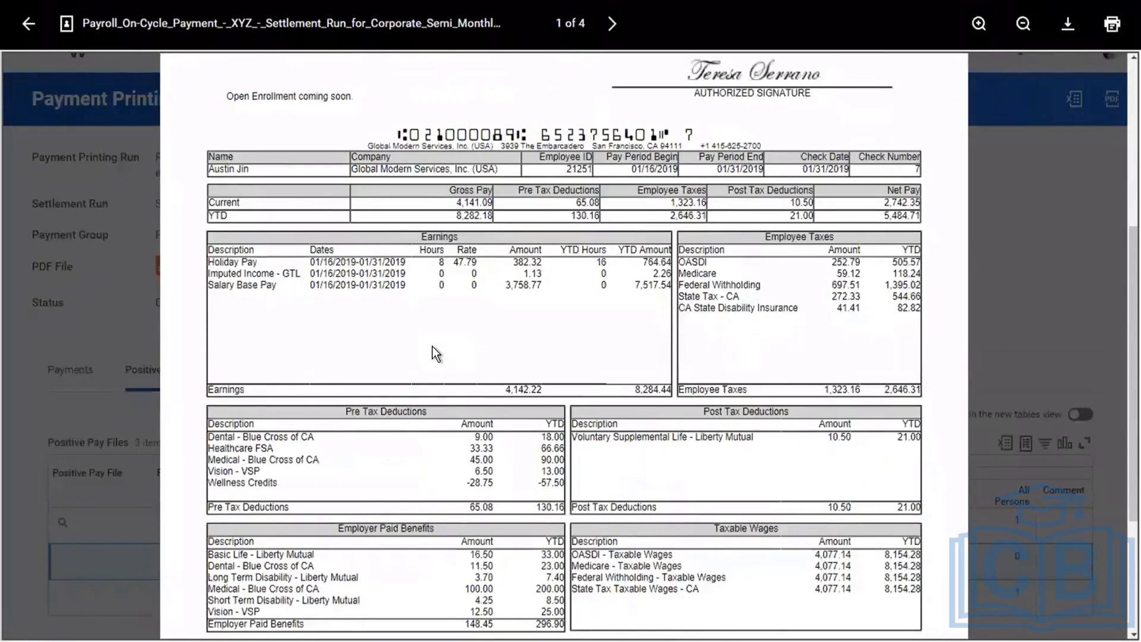
{"action": "scroll", "coordinate": [433, 346], "scroll_direction": "down", "scroll_amount": 2}
{"action": "scroll", "coordinate": [433, 346], "scroll_direction": "down", "scroll_amount": 3}
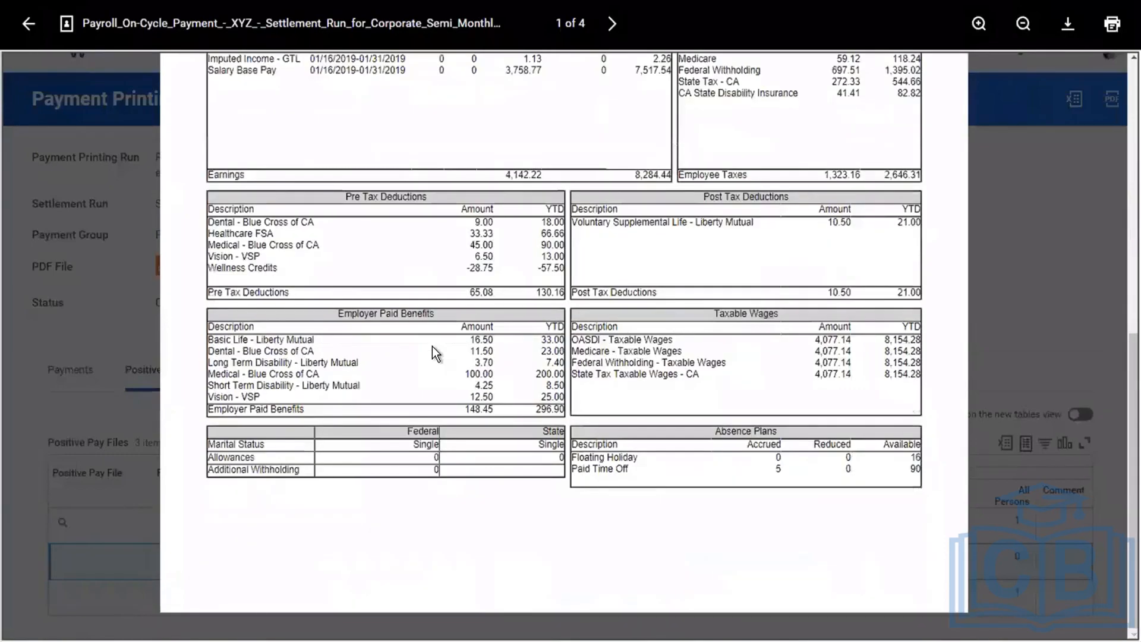
{"action": "scroll", "coordinate": [432, 346], "scroll_direction": "up", "scroll_amount": 2}
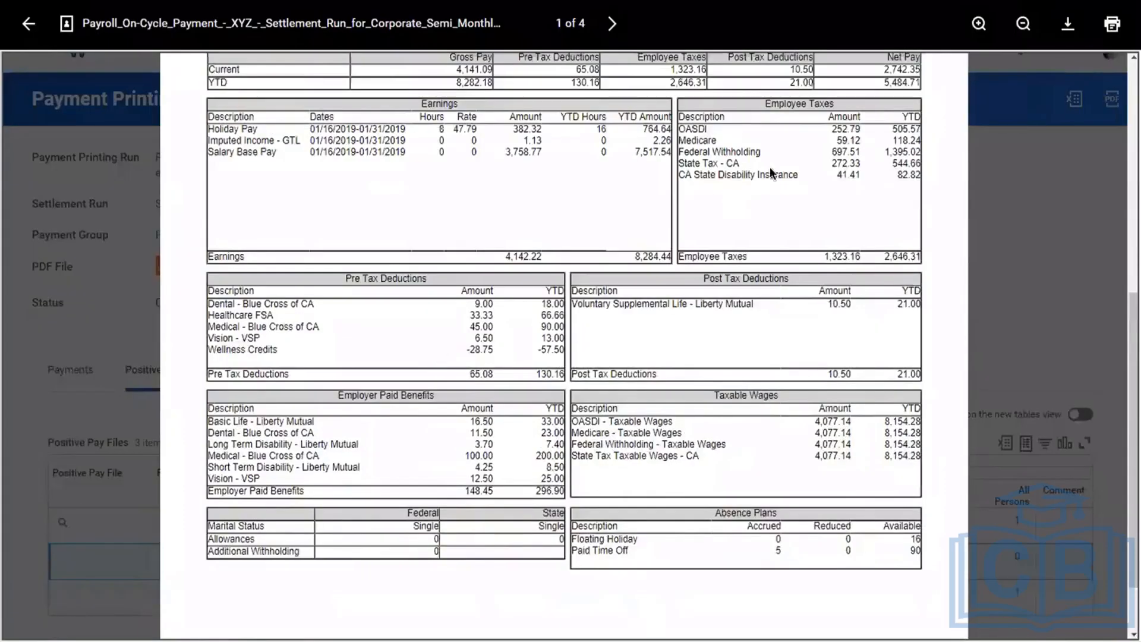
{"action": "scroll", "coordinate": [770, 171], "scroll_direction": "up", "scroll_amount": 8}
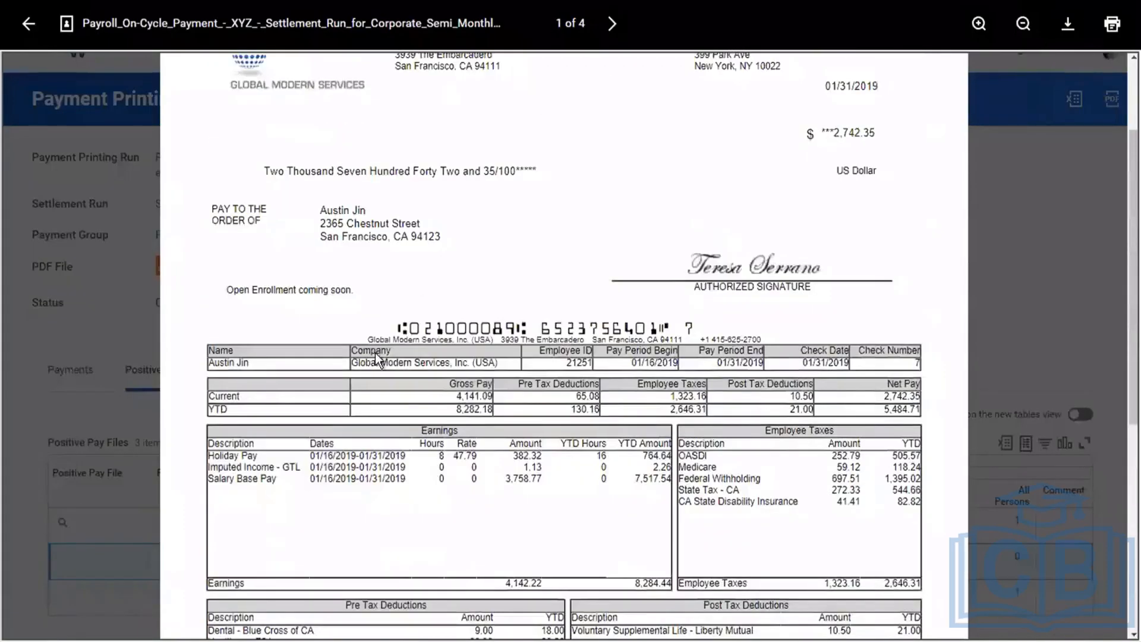
{"action": "scroll", "coordinate": [376, 355], "scroll_direction": "up", "scroll_amount": 3}
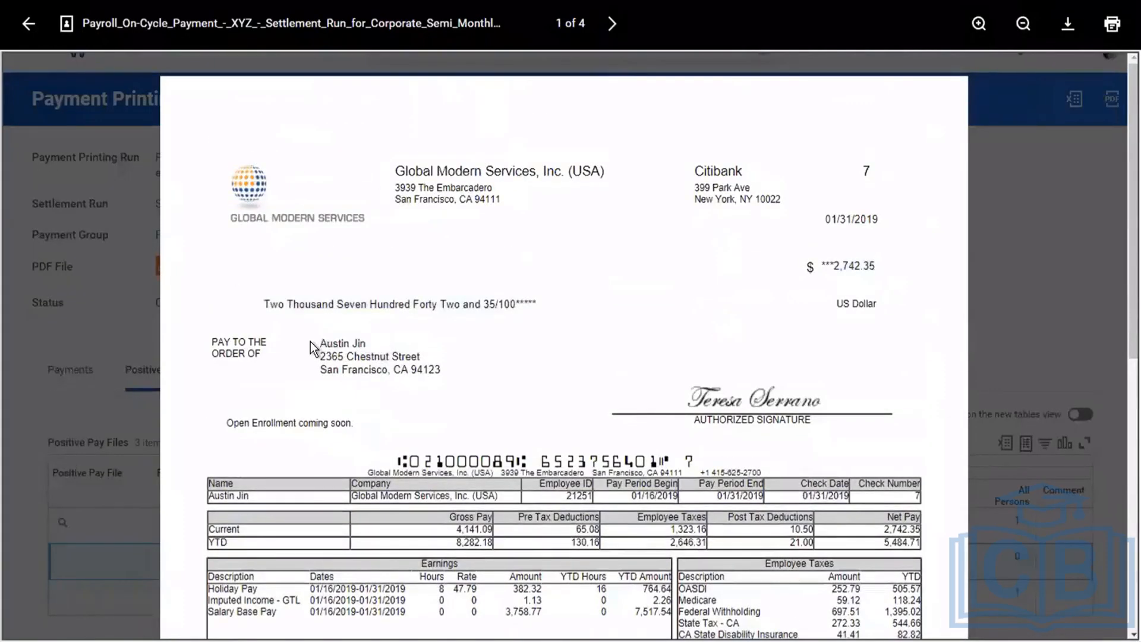
Page through the following printed checks, open the downloaded payroll check PDF, and return to the payment printing run.
{"action": "left_click", "coordinate": [612, 25]}
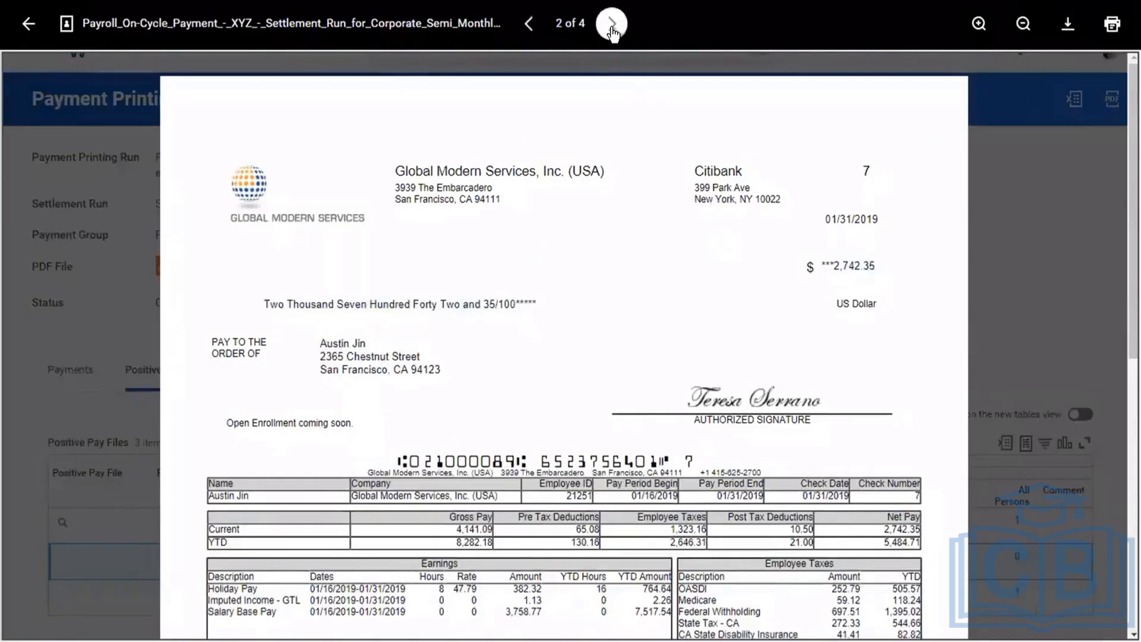
{"action": "left_click", "coordinate": [612, 31]}
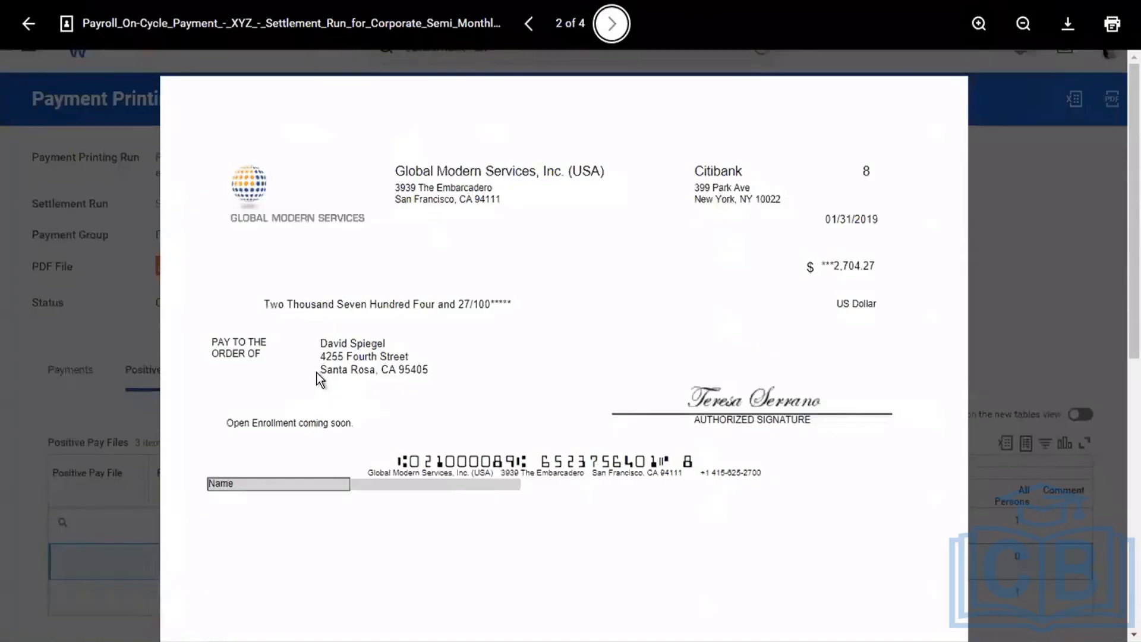
{"action": "left_click", "coordinate": [609, 27]}
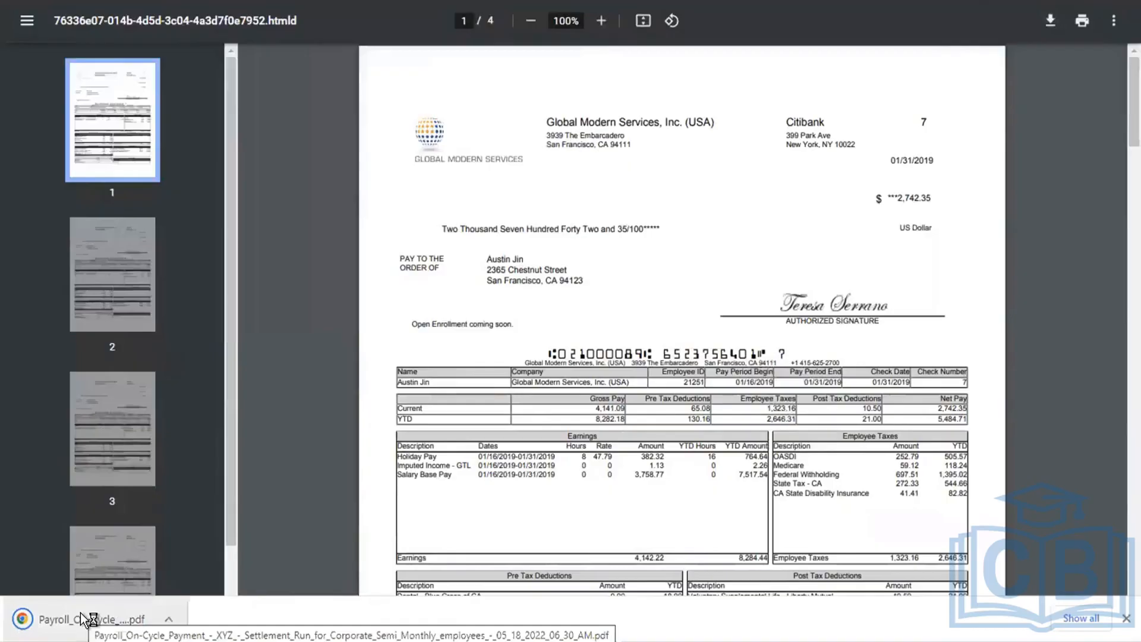
{"action": "left_click", "coordinate": [81, 617]}
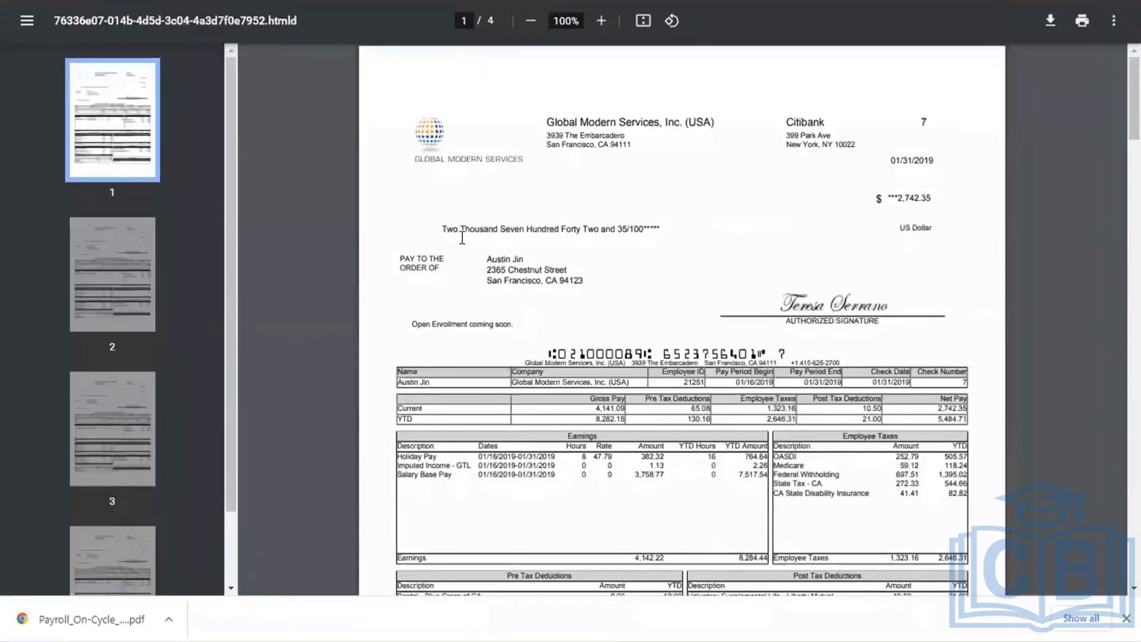
{"action": "key", "text": "ctrl+w"}
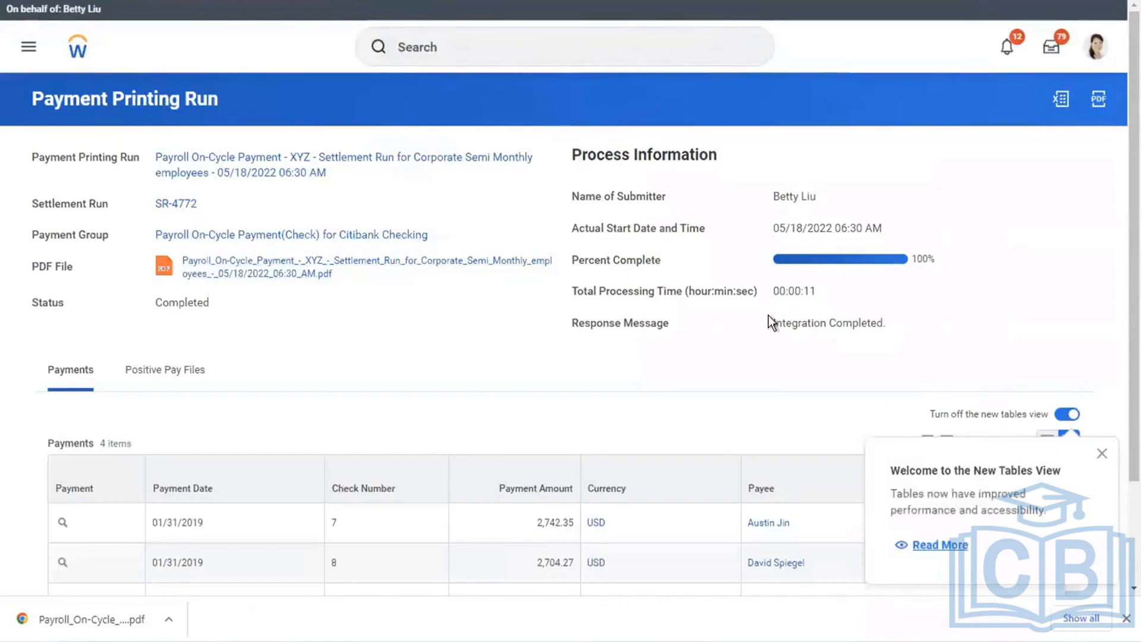
Open the worker profile of the payee for check number 10 and examine the pay results and the other available pay views.
{"action": "scroll", "coordinate": [1121, 214], "scroll_direction": "down", "scroll_amount": 2}
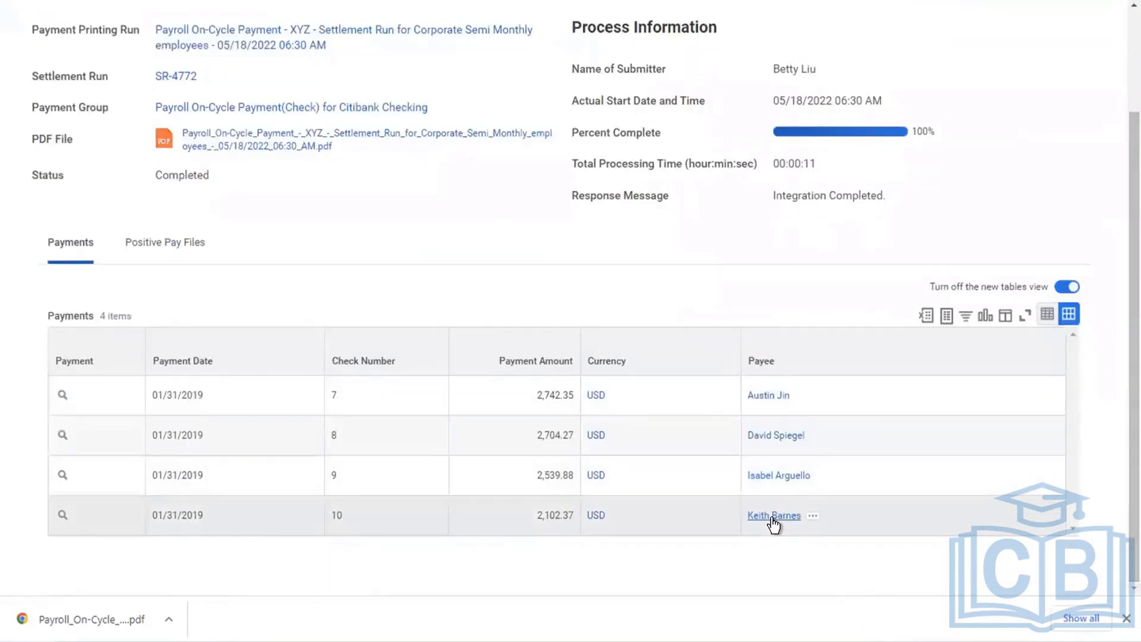
{"action": "left_click", "coordinate": [772, 517]}
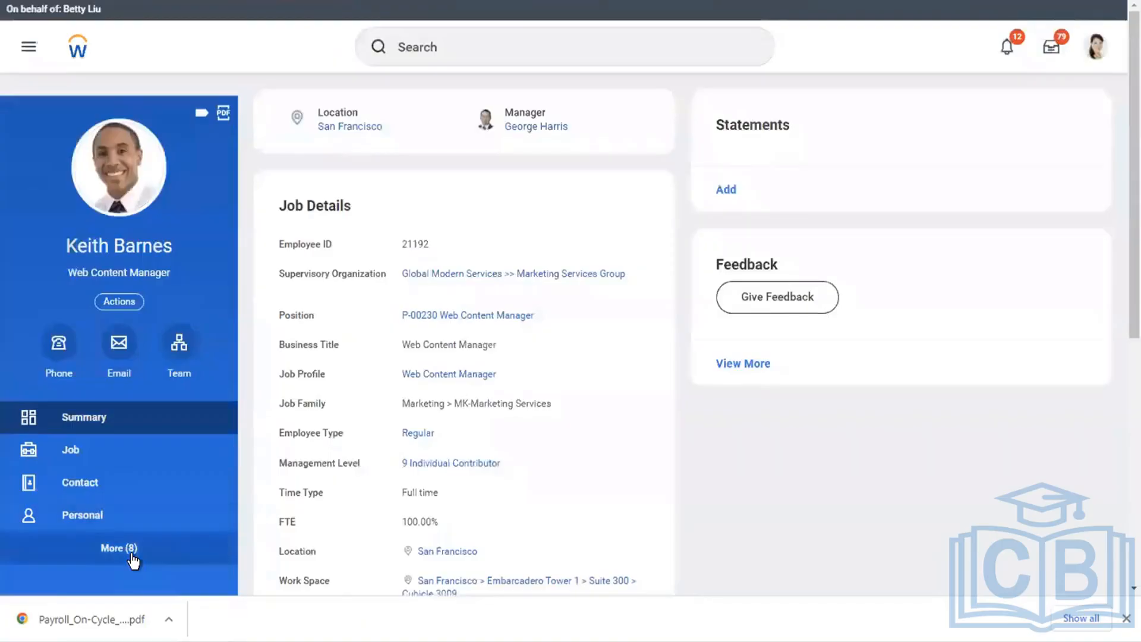
{"action": "left_click", "coordinate": [128, 548]}
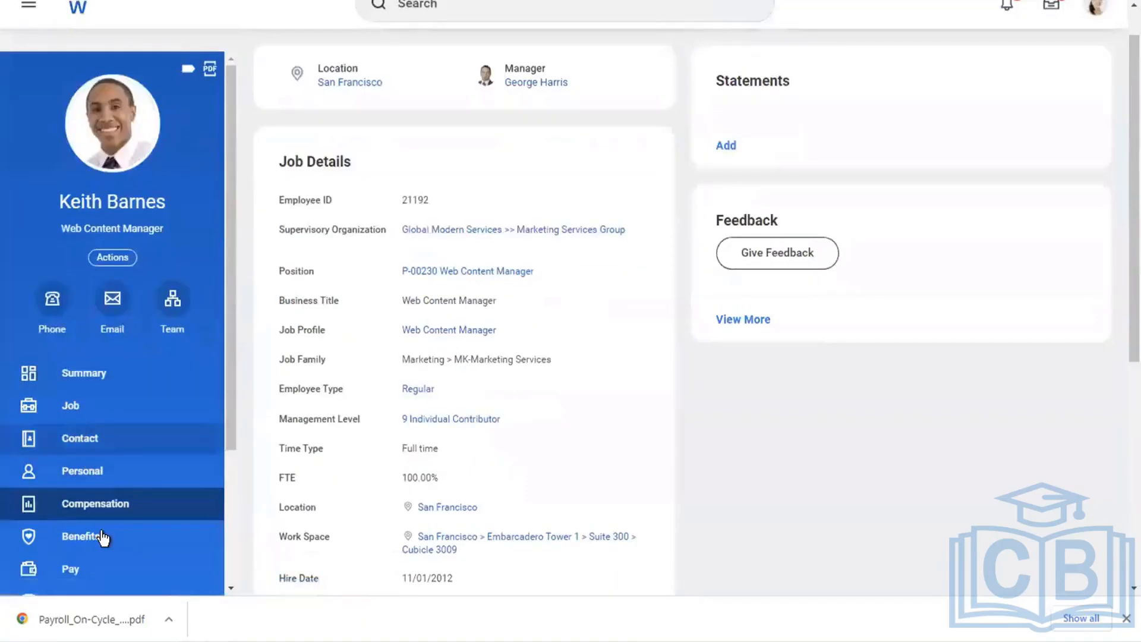
{"action": "left_click", "coordinate": [77, 569]}
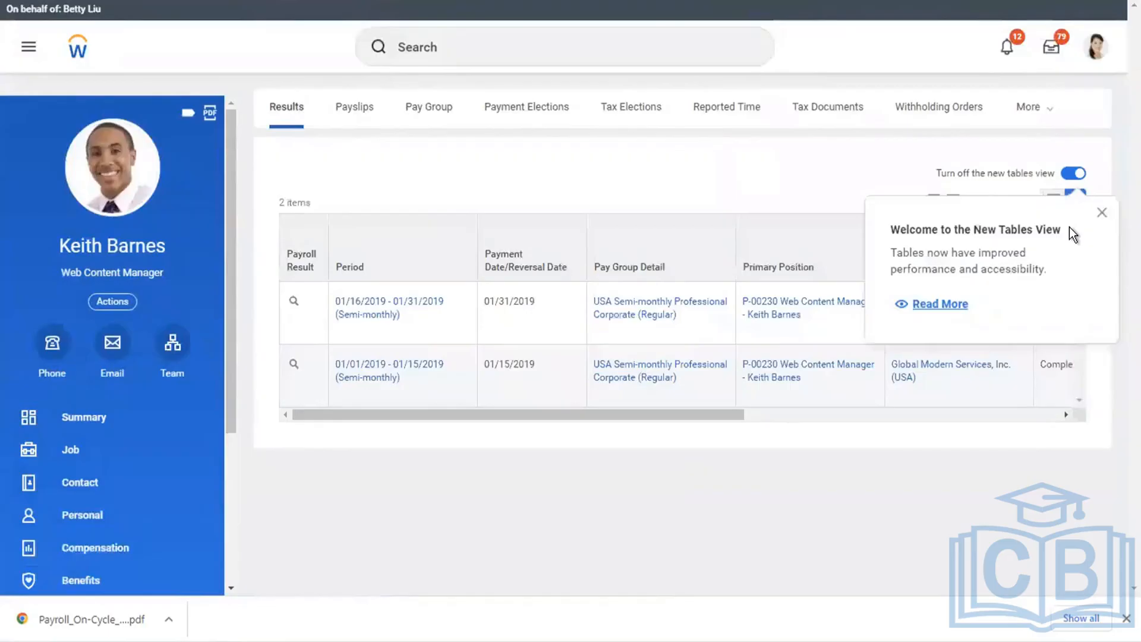
{"action": "left_click_drag", "start_coordinate": [726, 414], "coordinate": [1079, 393]}
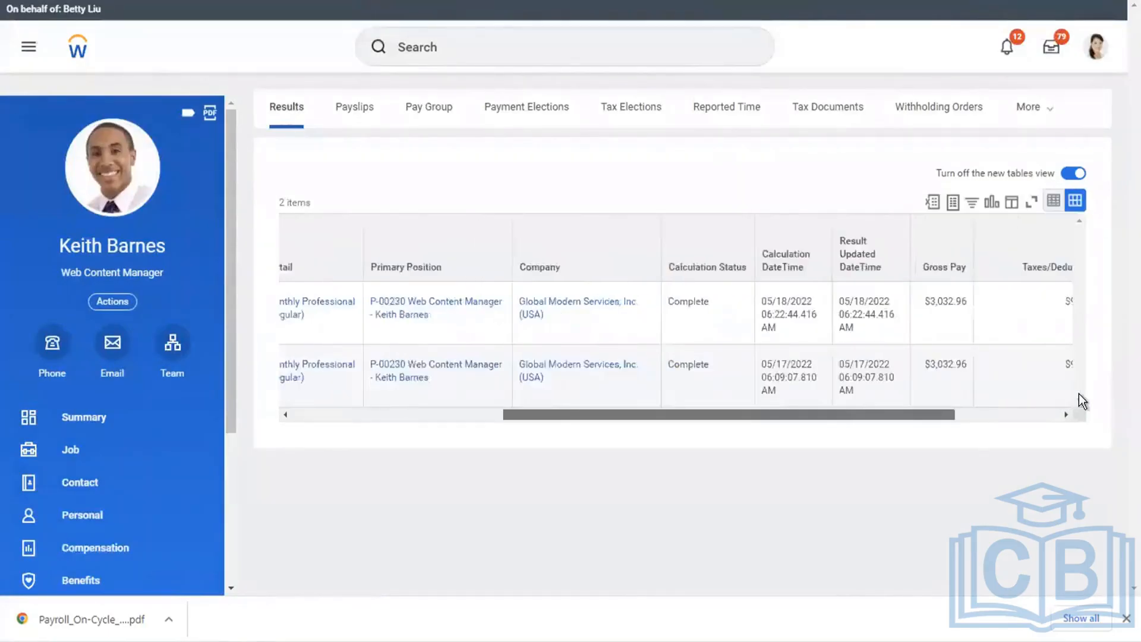
{"action": "scroll", "coordinate": [1078, 393], "scroll_direction": "right", "scroll_amount": 3}
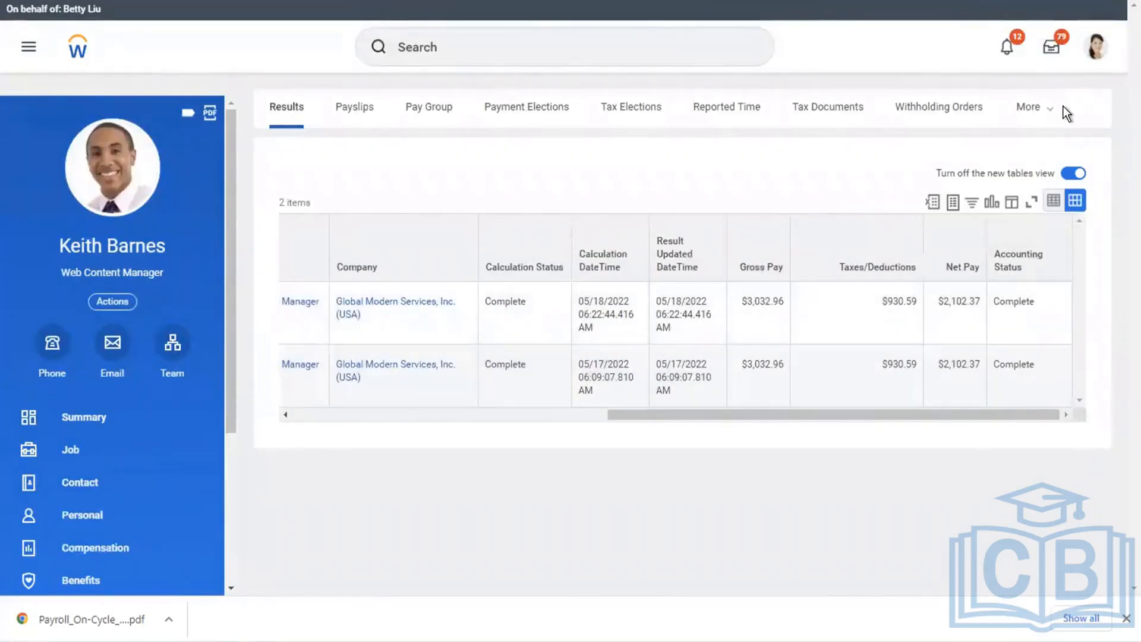
{"action": "left_click", "coordinate": [1044, 108]}
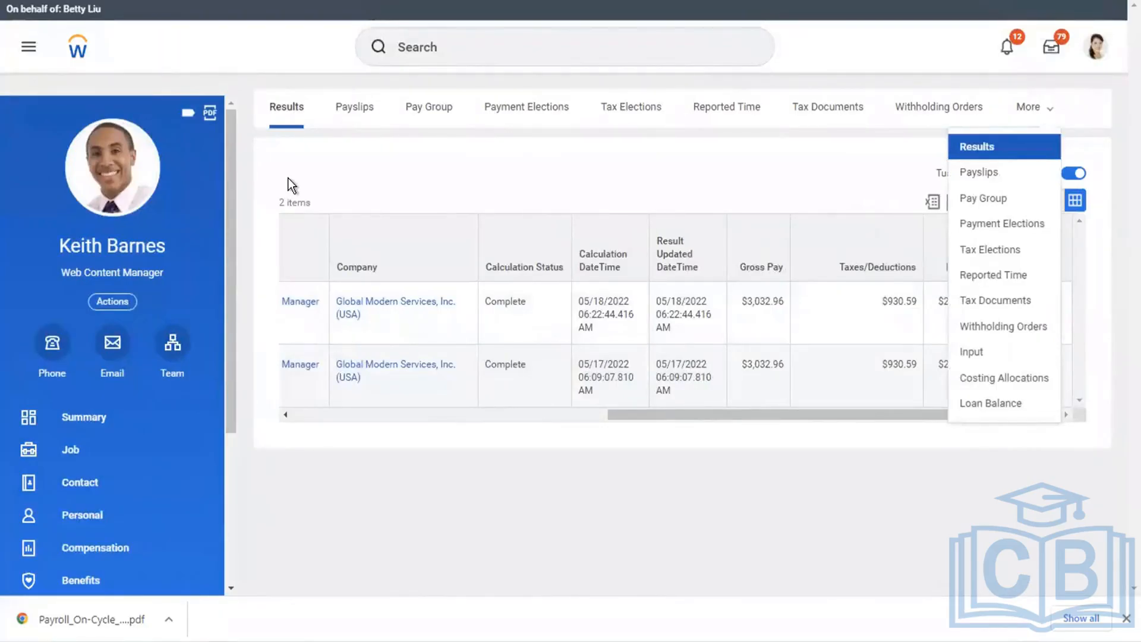
Start a proxy session on behalf of this worker from the worker's related actions.
{"action": "left_click", "coordinate": [104, 305]}
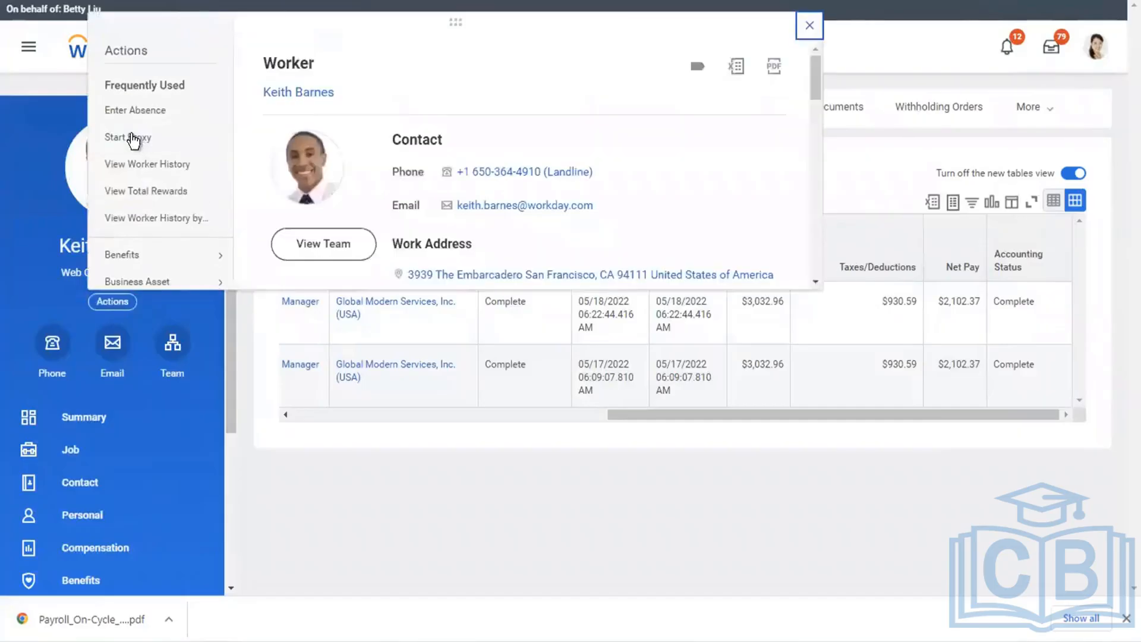
{"action": "left_click", "coordinate": [152, 112]}
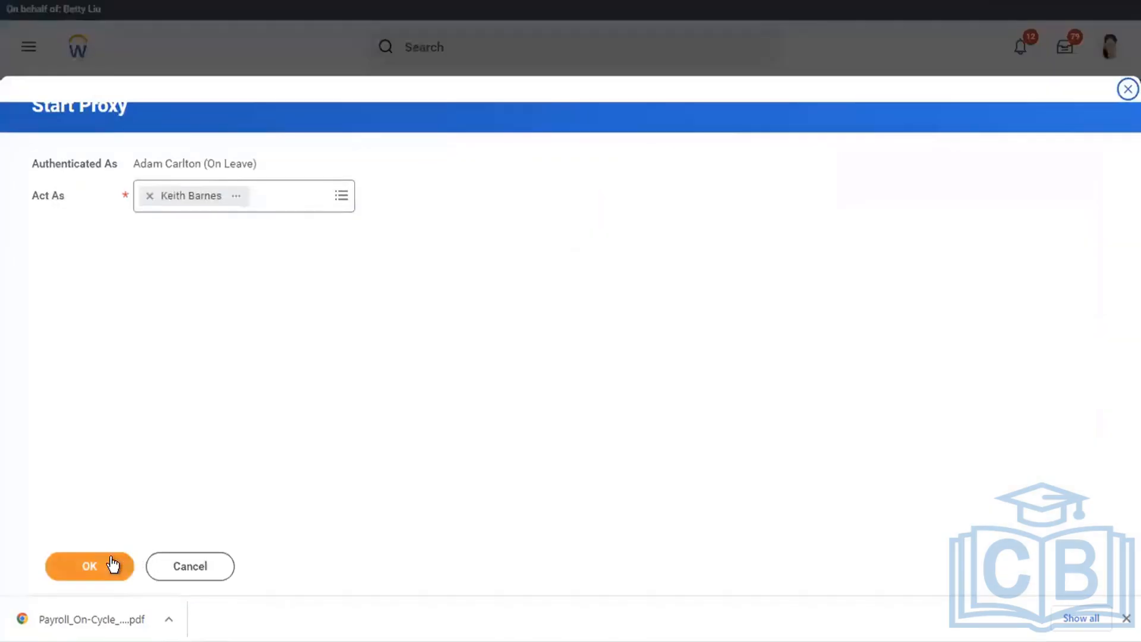
{"action": "left_click", "coordinate": [112, 565]}
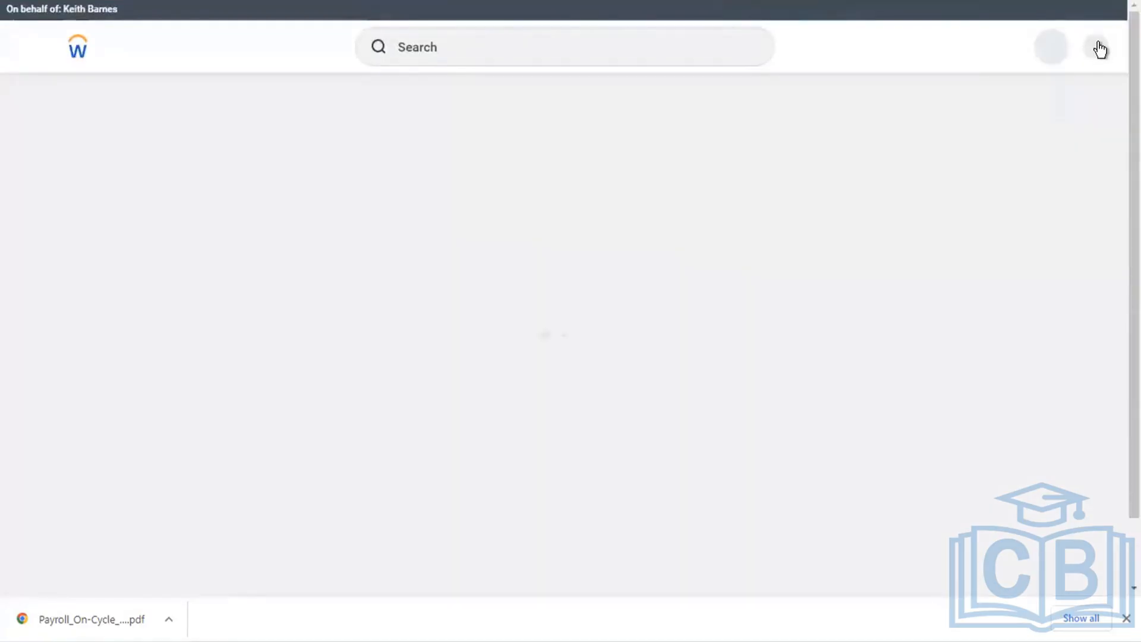
Open My Reports in the worker's proxy session and reopen the downloaded payroll check PDF.
{"action": "left_click", "coordinate": [1100, 50]}
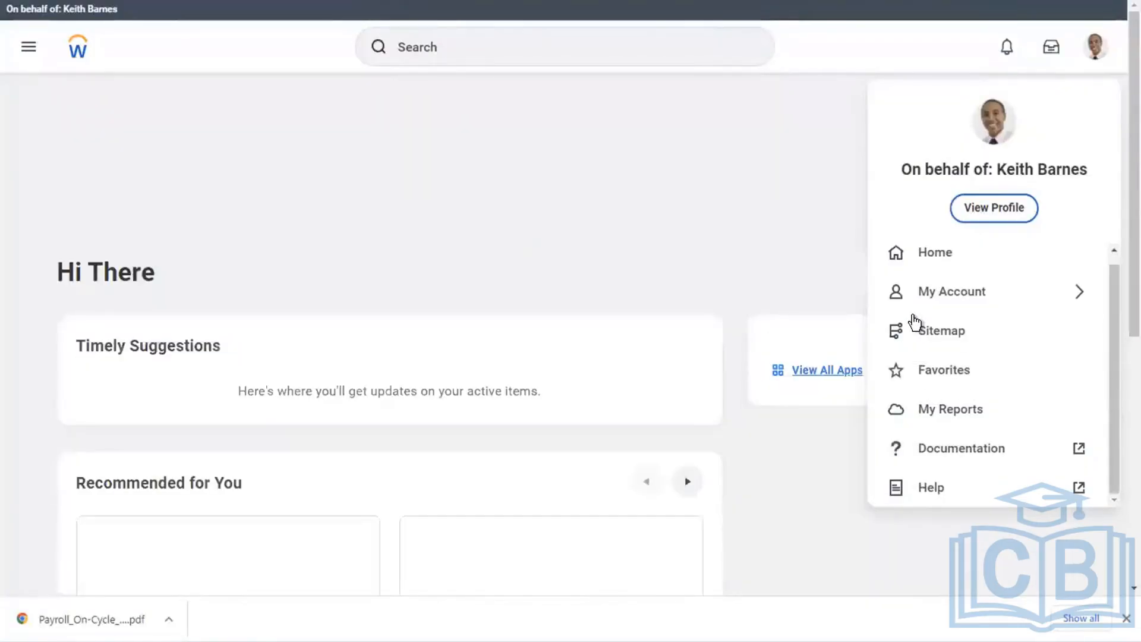
{"action": "left_click", "coordinate": [951, 416]}
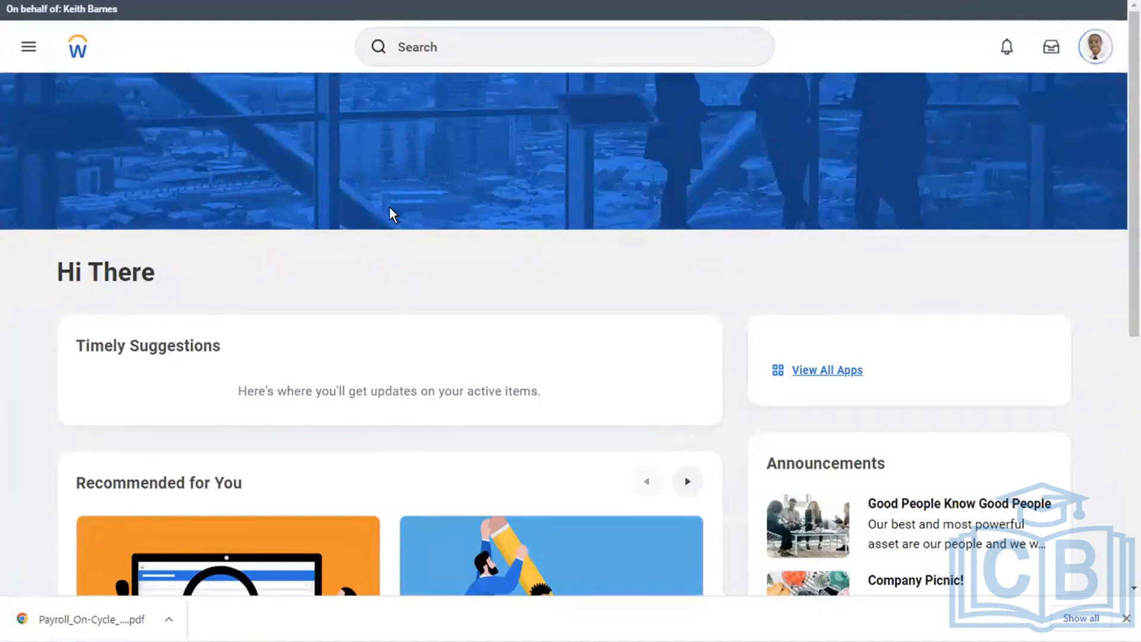
{"action": "left_click", "coordinate": [1097, 50]}
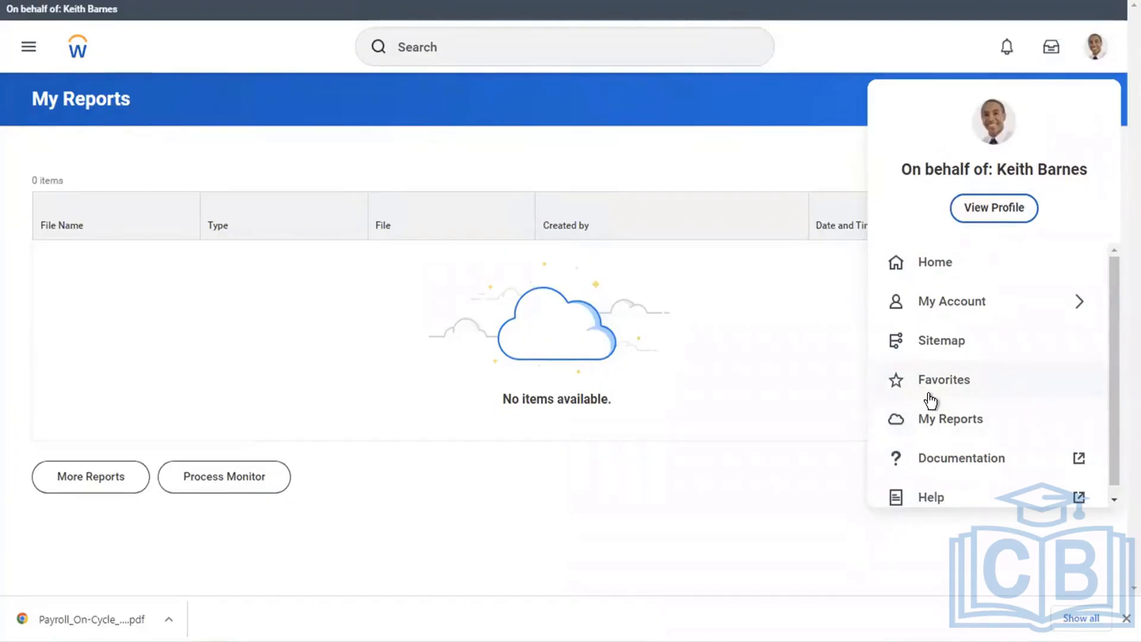
{"action": "left_click", "coordinate": [138, 625]}
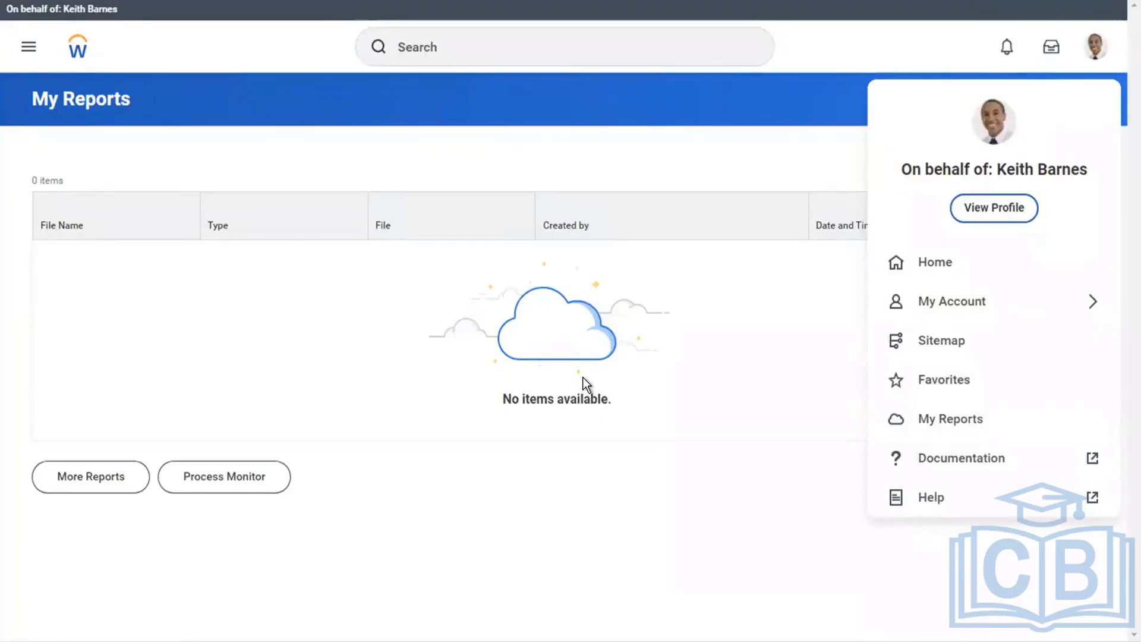
Open the proxied worker's own profile and show the payslips in the worker's pay information.
{"action": "left_click", "coordinate": [462, 61]}
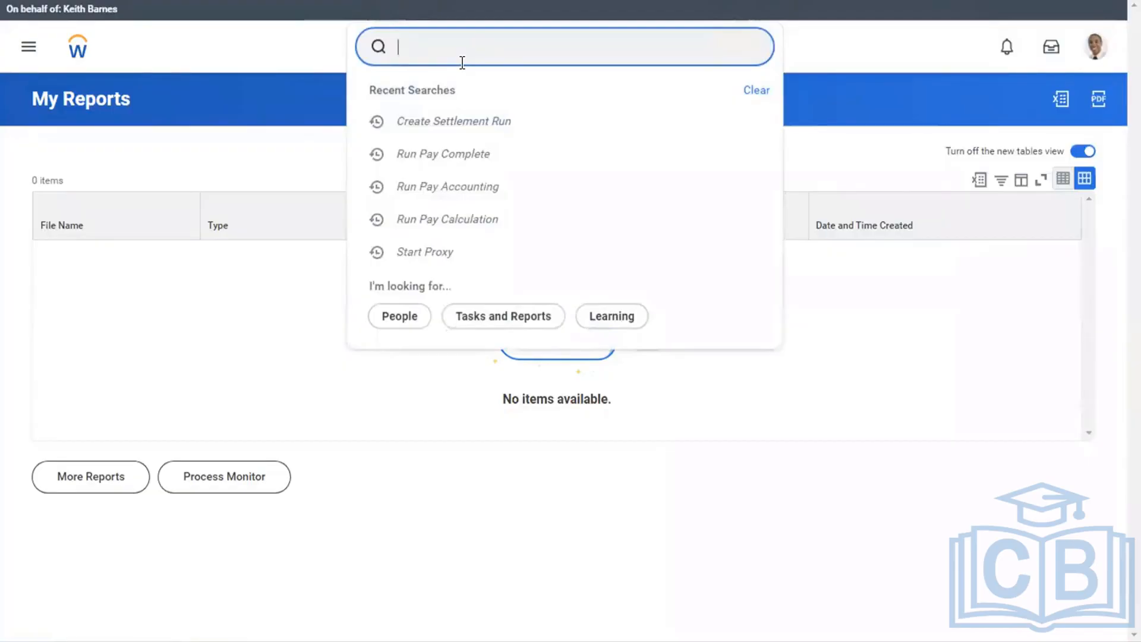
{"action": "type", "text": "stop"}
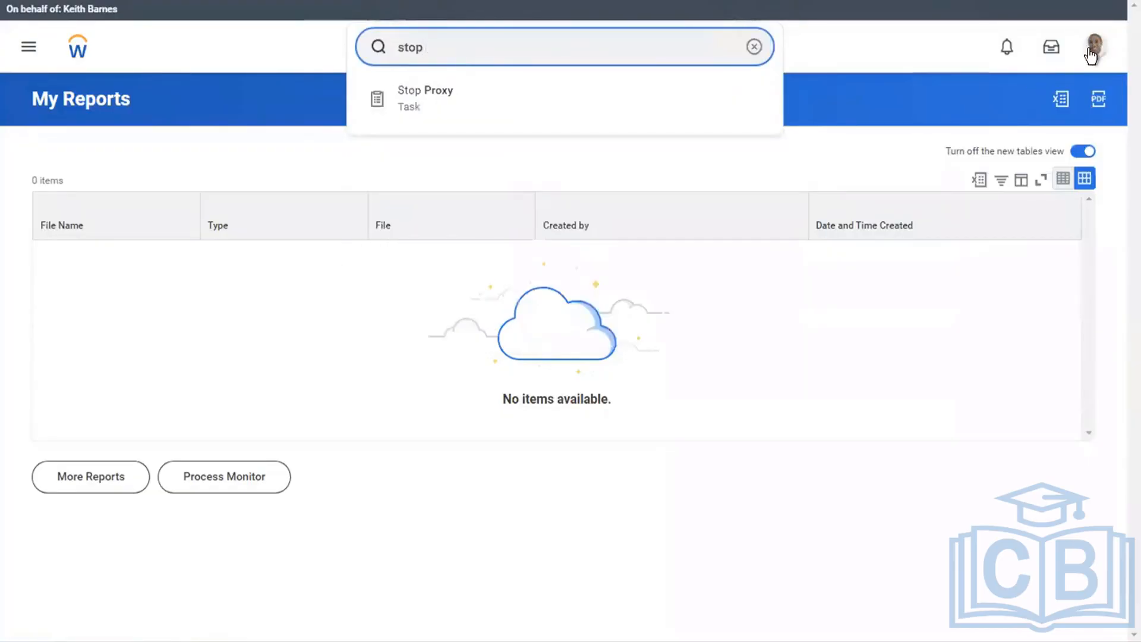
{"action": "left_click", "coordinate": [1093, 52]}
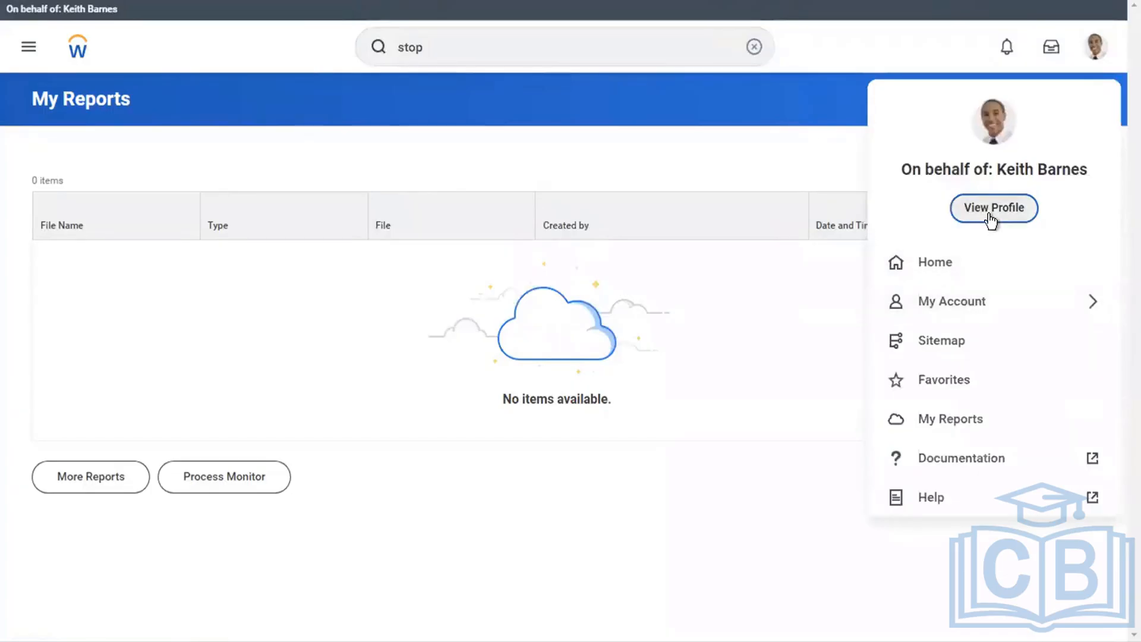
{"action": "left_click", "coordinate": [404, 365]}
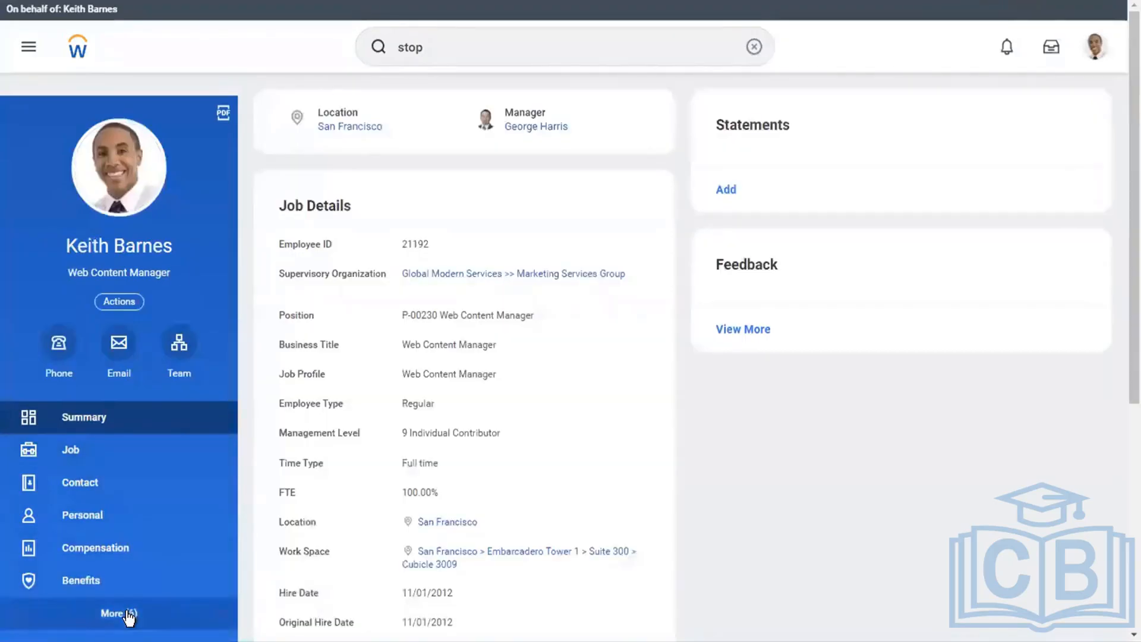
{"action": "left_click", "coordinate": [125, 614]}
{"action": "left_click", "coordinate": [84, 552]}
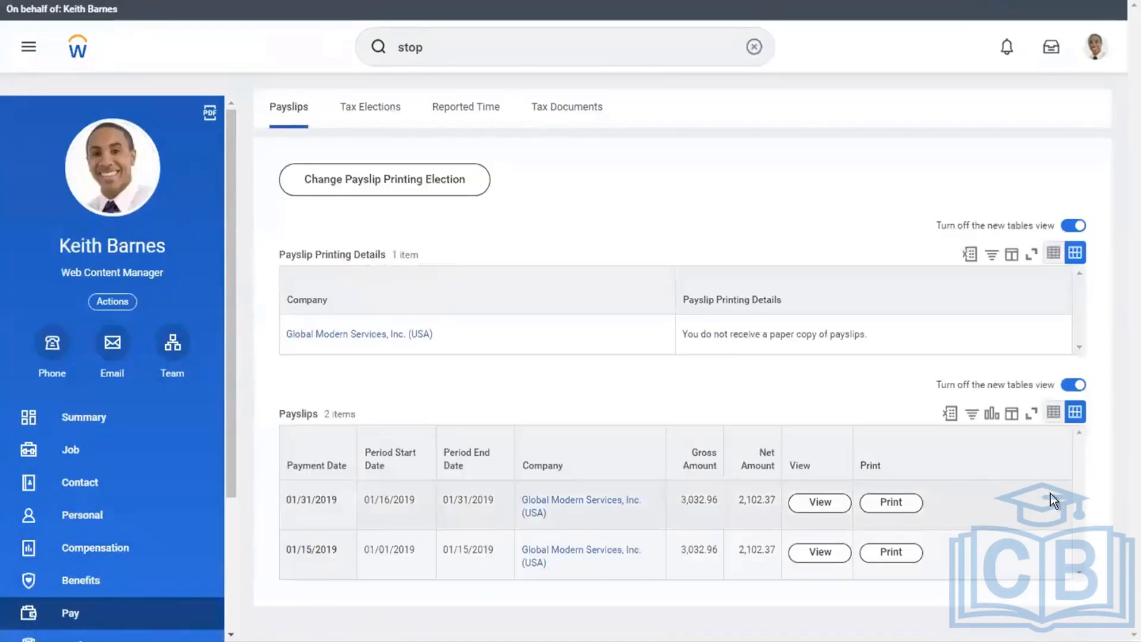
Open the payslip with payment date 01/31/2019 and examine its totals, earnings, taxes, deductions, absence plans and payment information.
{"action": "left_click", "coordinate": [826, 504]}
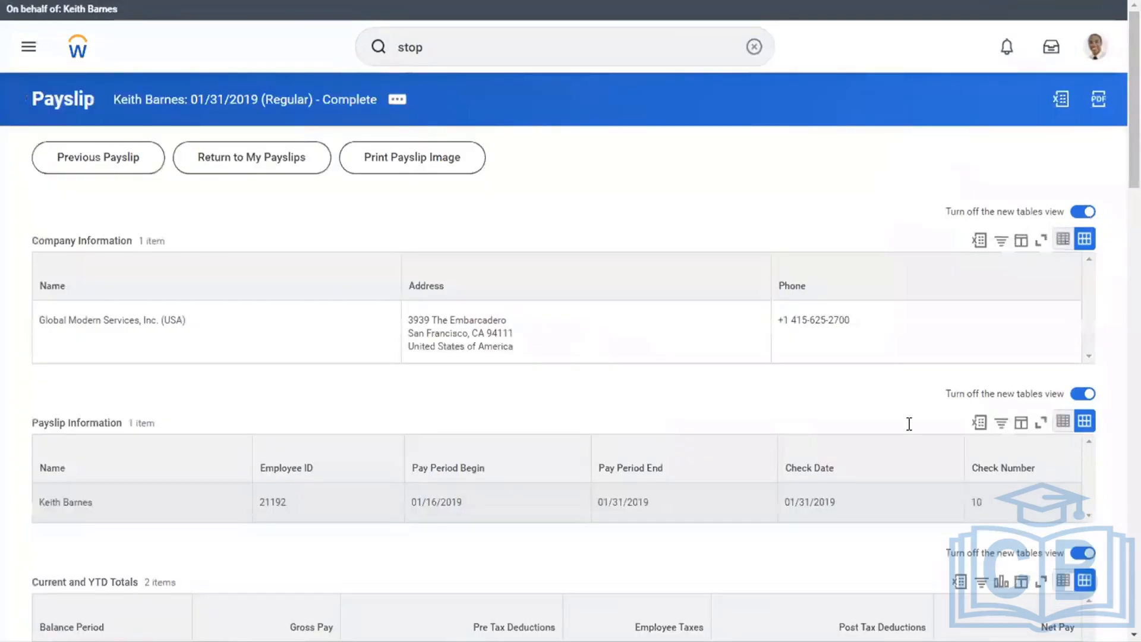
{"action": "scroll", "coordinate": [1121, 351], "scroll_direction": "down", "scroll_amount": 1}
{"action": "scroll", "coordinate": [1121, 351], "scroll_direction": "down", "scroll_amount": 1}
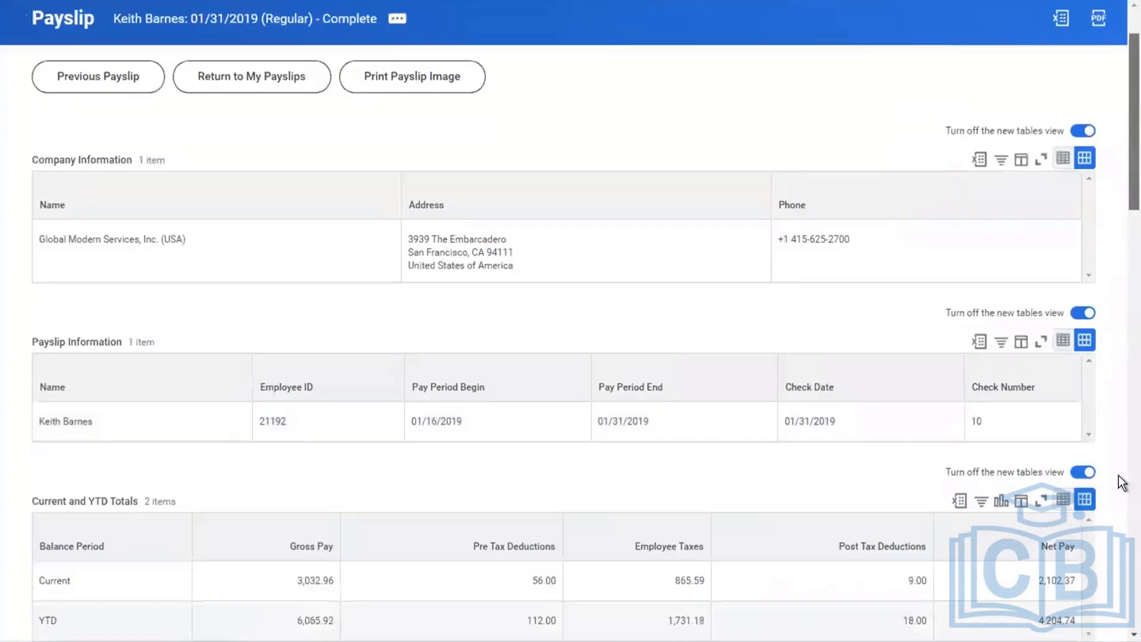
{"action": "scroll", "coordinate": [1121, 351], "scroll_direction": "down", "scroll_amount": 9}
{"action": "scroll", "coordinate": [483, 631], "scroll_direction": "down", "scroll_amount": 2}
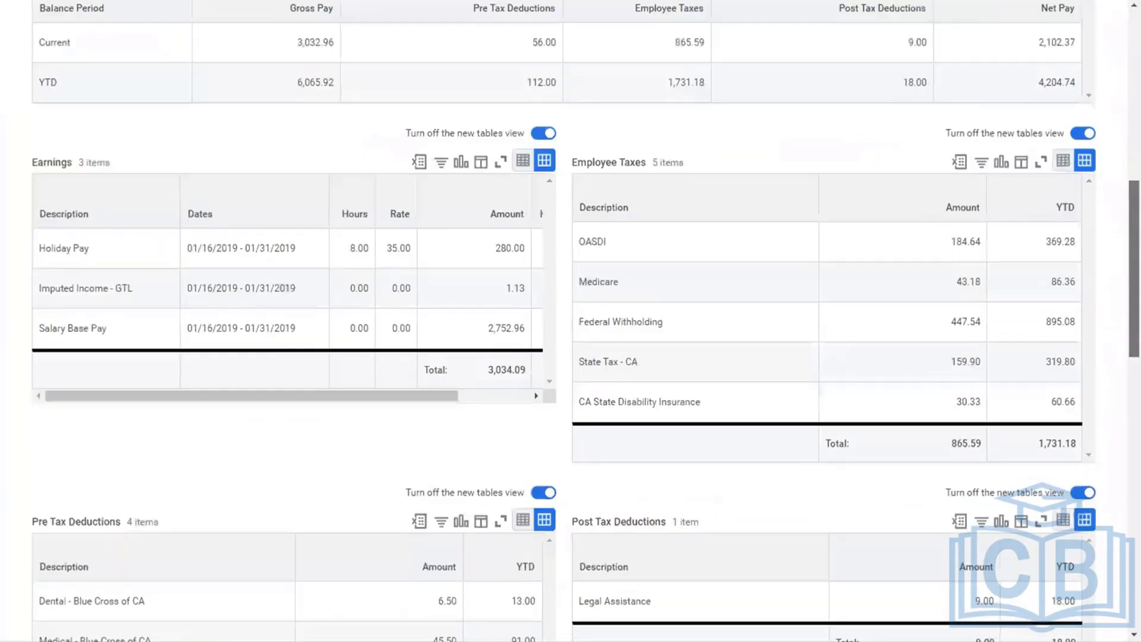
{"action": "scroll", "coordinate": [483, 632], "scroll_direction": "down", "scroll_amount": 18}
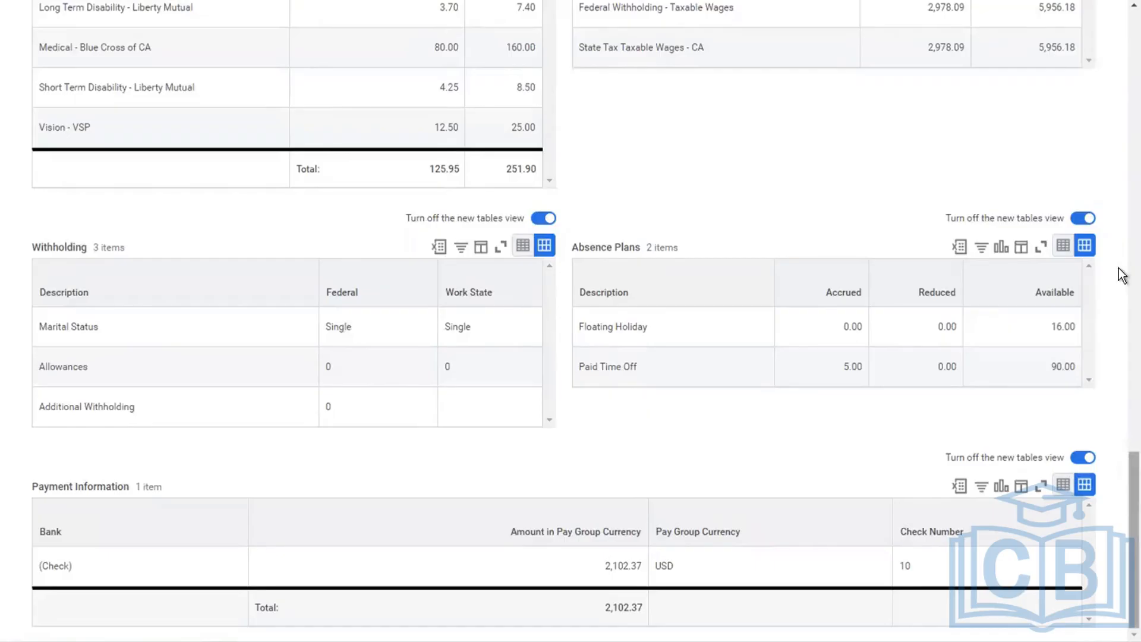
{"action": "scroll", "coordinate": [1121, 275], "scroll_direction": "up", "scroll_amount": 10}
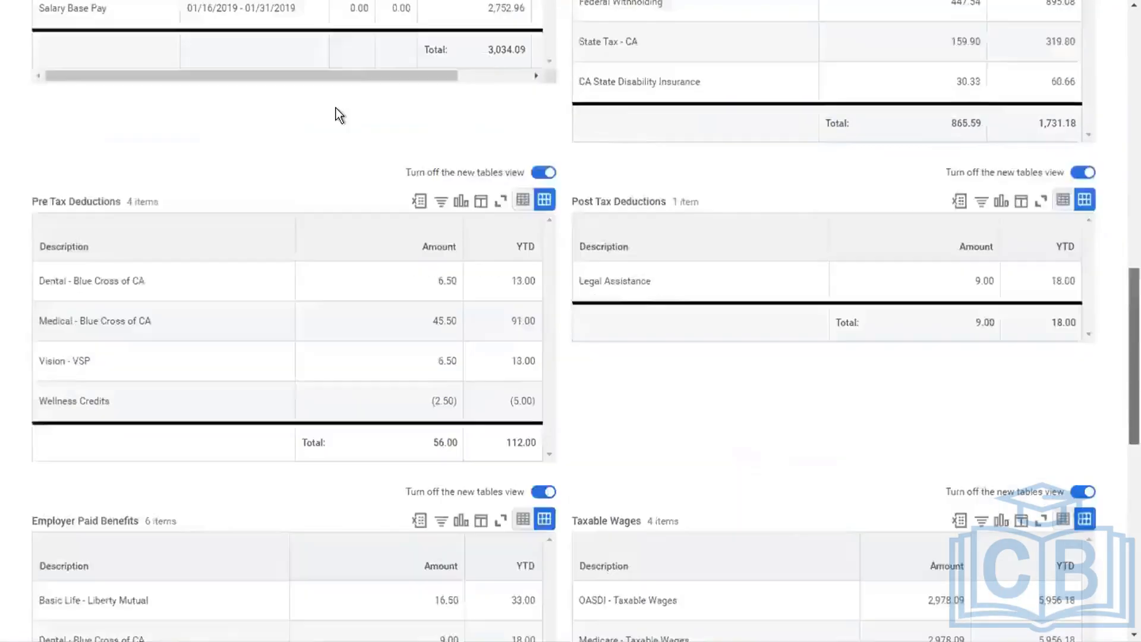
{"action": "scroll", "coordinate": [751, 51], "scroll_direction": "up", "scroll_amount": 7}
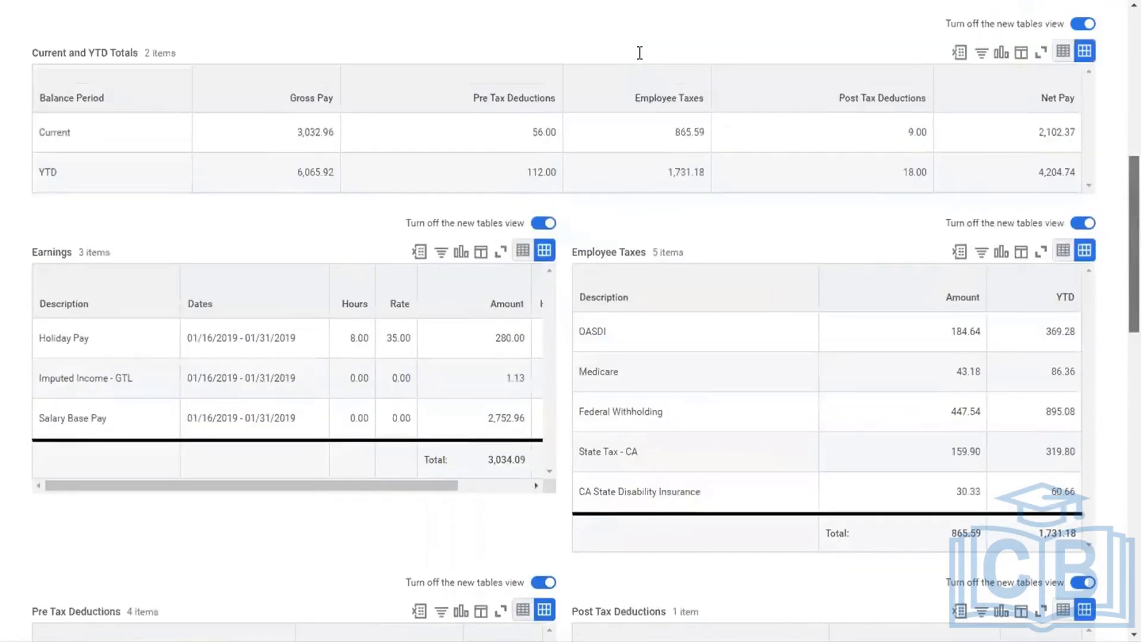
{"action": "scroll", "coordinate": [639, 53], "scroll_direction": "up", "scroll_amount": 4}
{"action": "scroll", "coordinate": [640, 53], "scroll_direction": "up", "scroll_amount": 2}
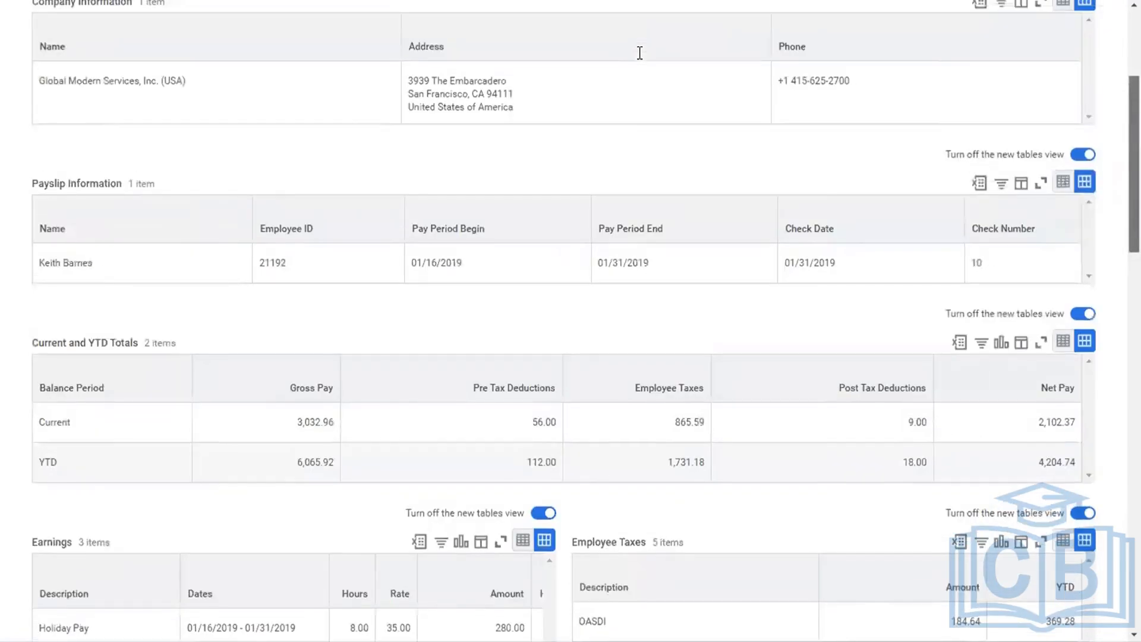
{"action": "scroll", "coordinate": [639, 53], "scroll_direction": "up", "scroll_amount": 5}
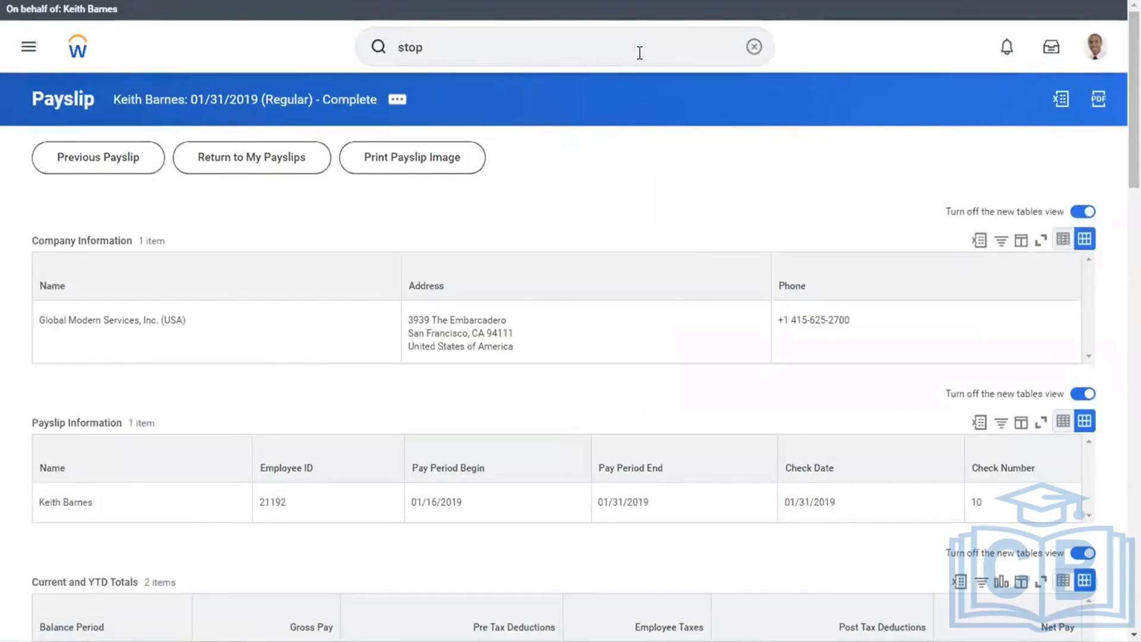
{"action": "left_click", "coordinate": [640, 53]}
{"action": "type", "text": "domain sec pol for fun area"}
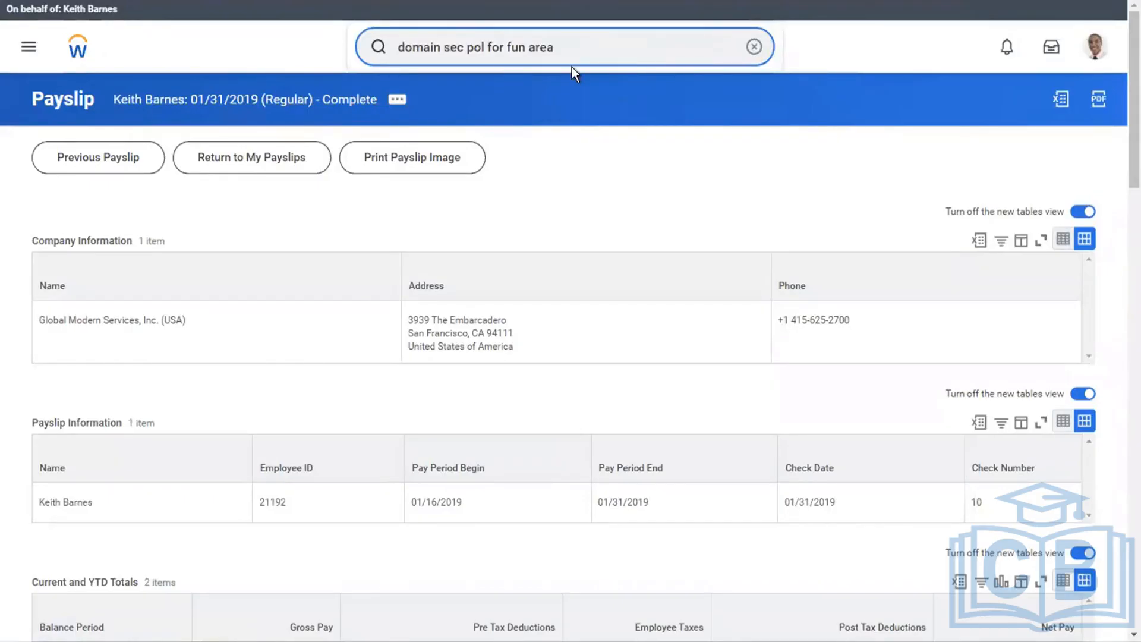
Find the Stop Proxy task and end the current proxy session.
{"action": "left_click", "coordinate": [752, 48]}
{"action": "type", "text": "stop proxy"}
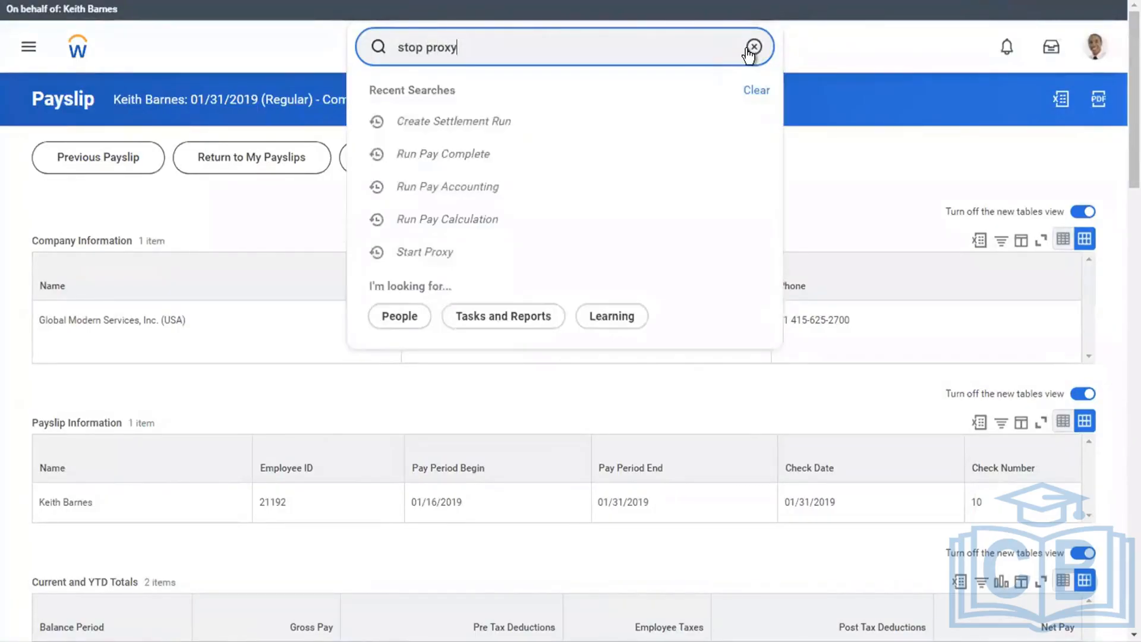
{"action": "left_click", "coordinate": [602, 98]}
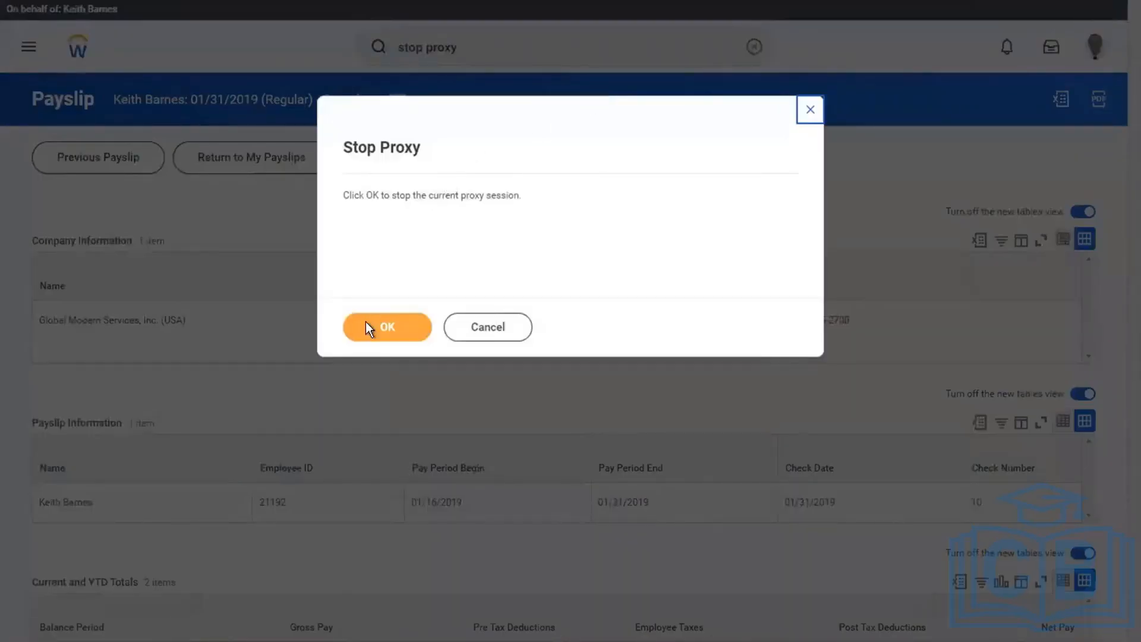
{"action": "left_click", "coordinate": [364, 330]}
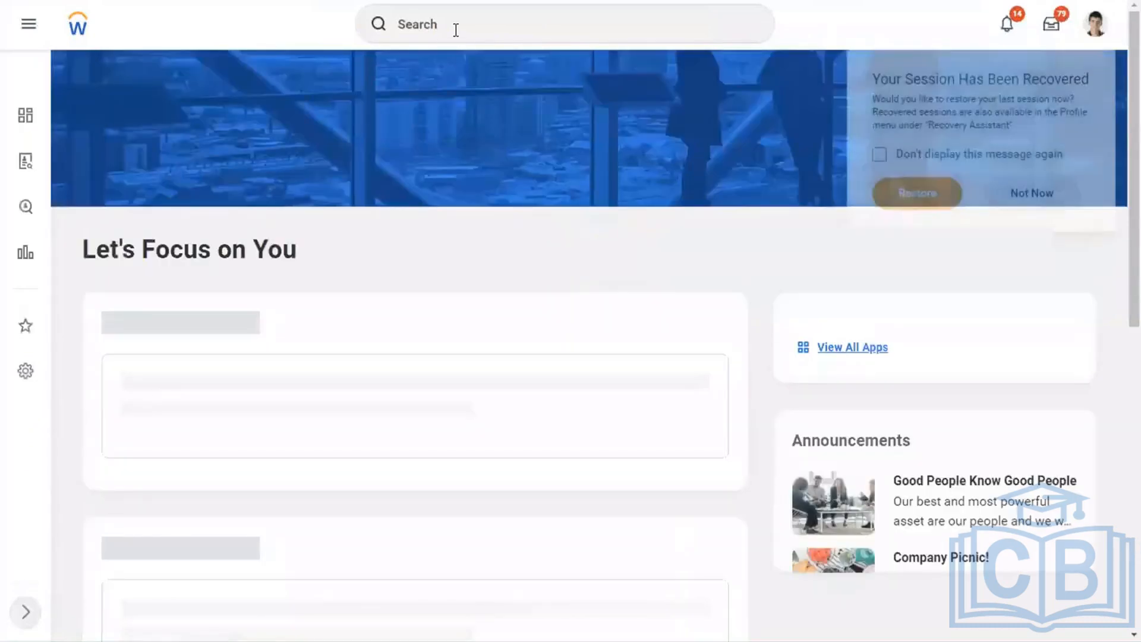
{"action": "left_click", "coordinate": [481, 21]}
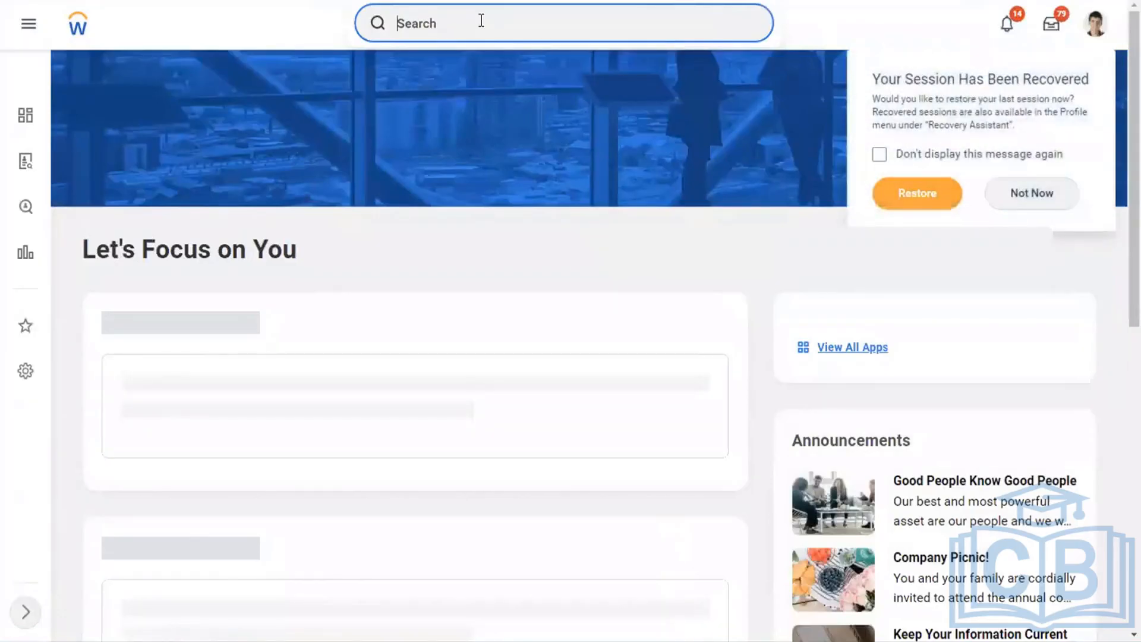
{"action": "type", "text": "start pr"}
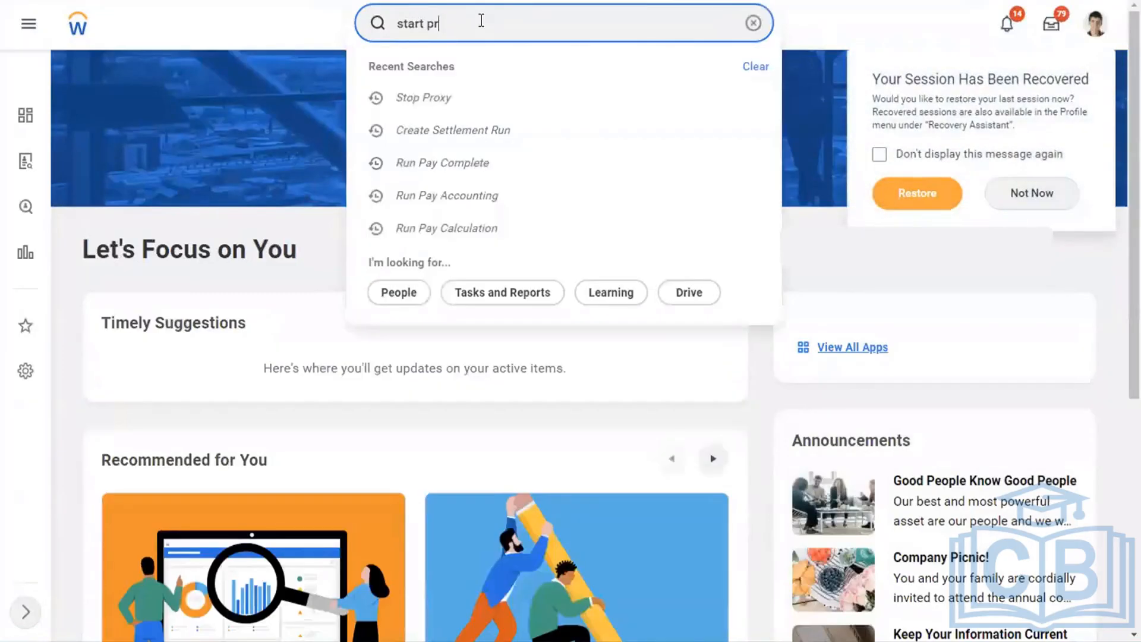
{"action": "key", "text": "ctrl+a"}
{"action": "key", "text": "BackSpace"}
Run the Domain Security Policies for Functional Area report for the Core Payroll functional area.
{"action": "type", "text": "domain"}
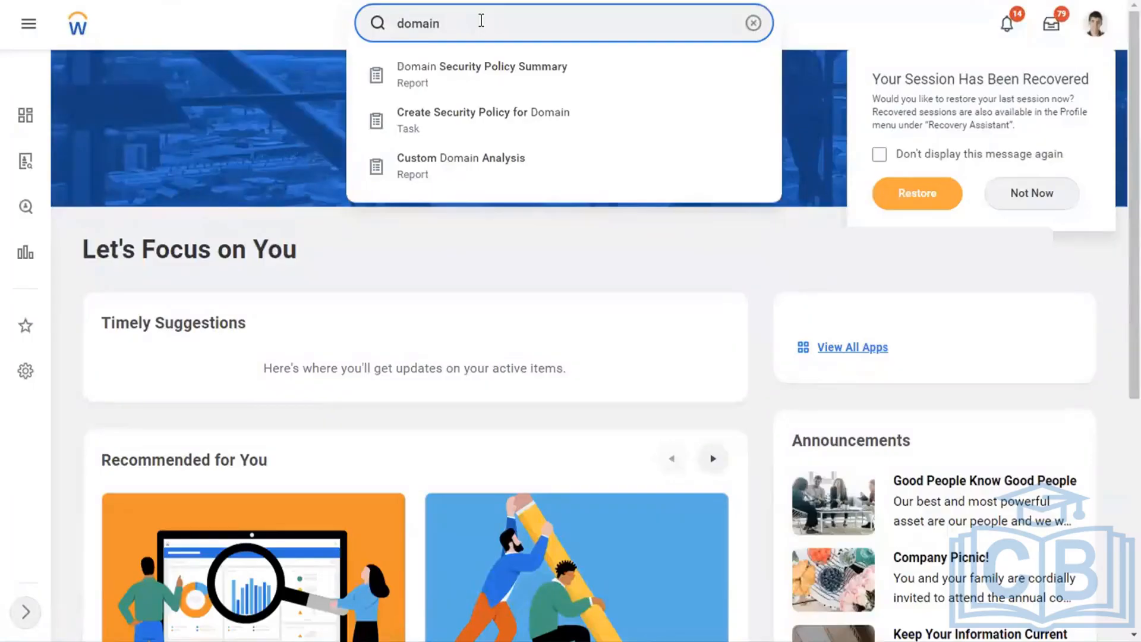
{"action": "type", "text": "sec pol for fun"}
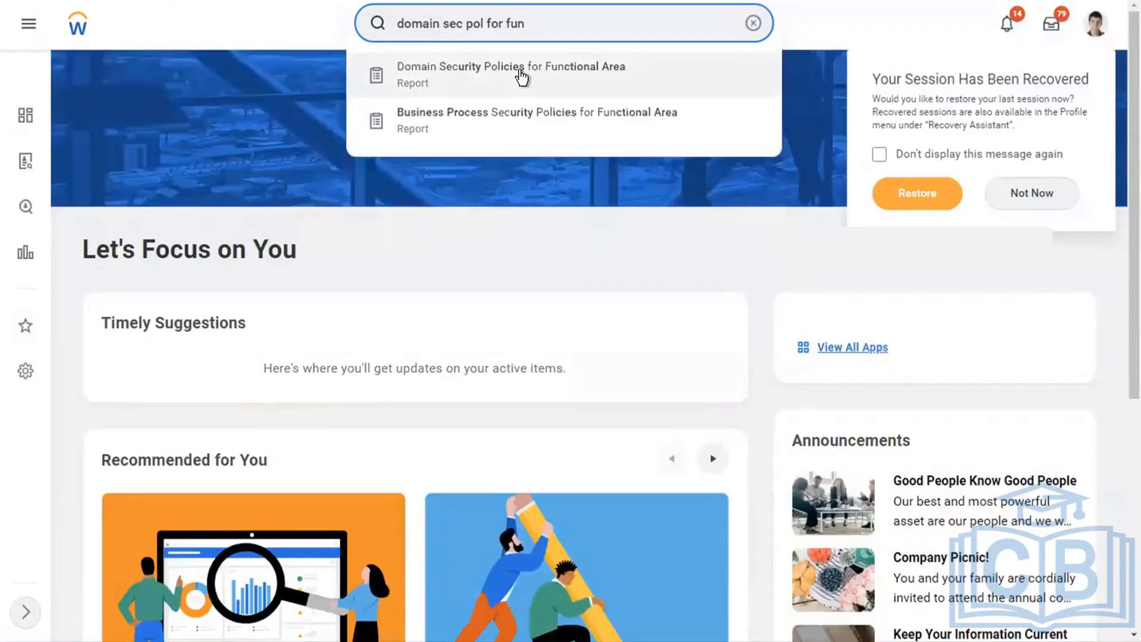
{"action": "left_click", "coordinate": [521, 74]}
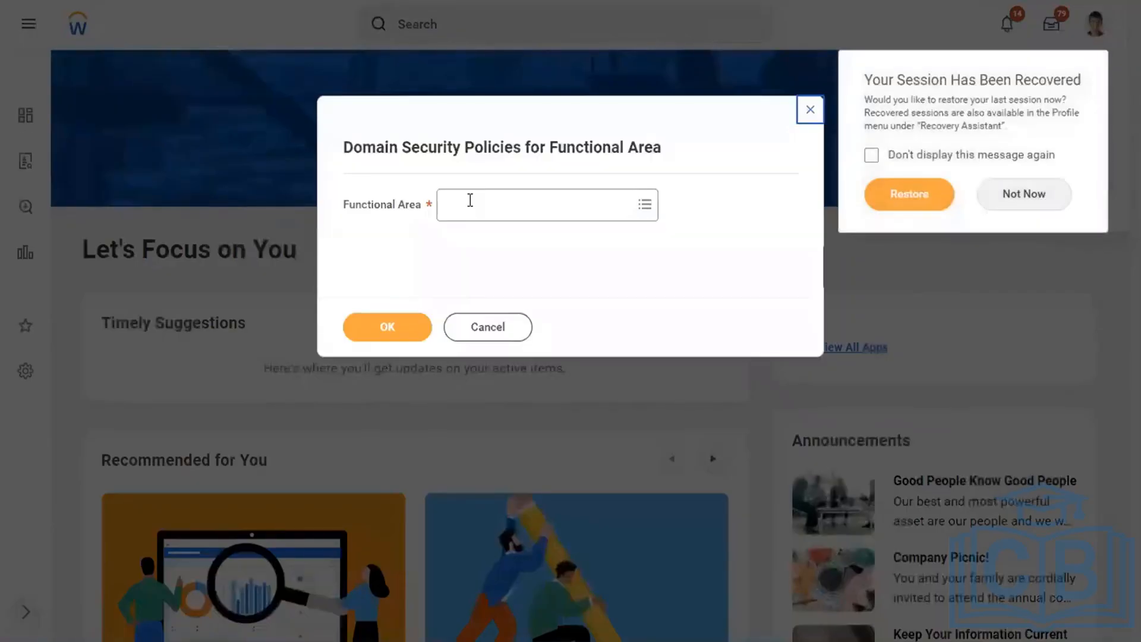
{"action": "left_click", "coordinate": [470, 200]}
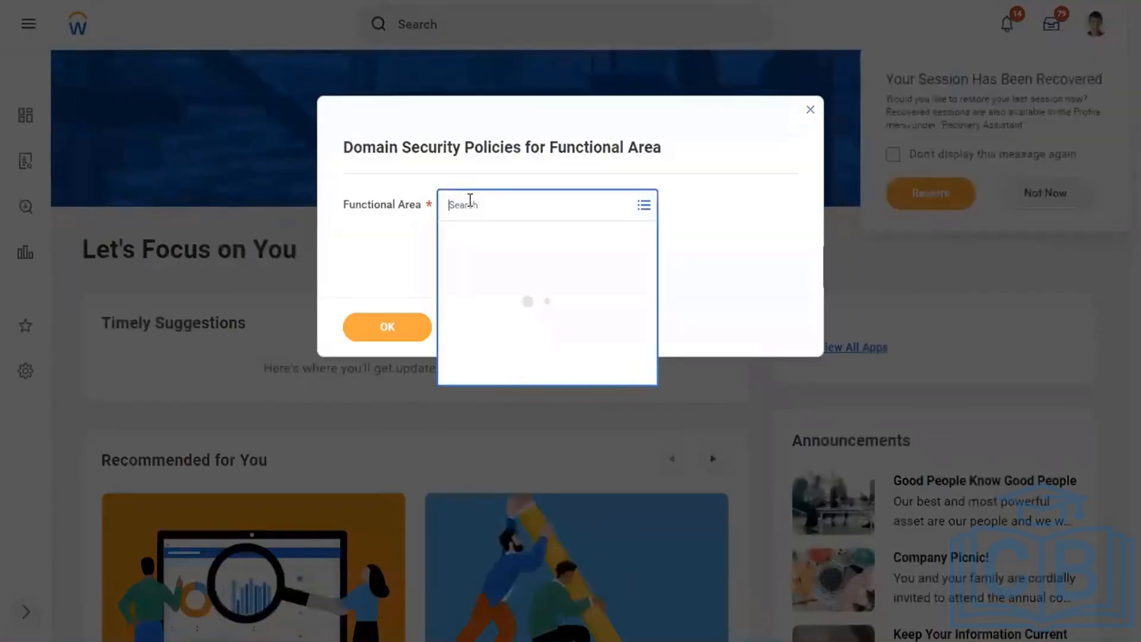
{"action": "type", "text": "payr"}
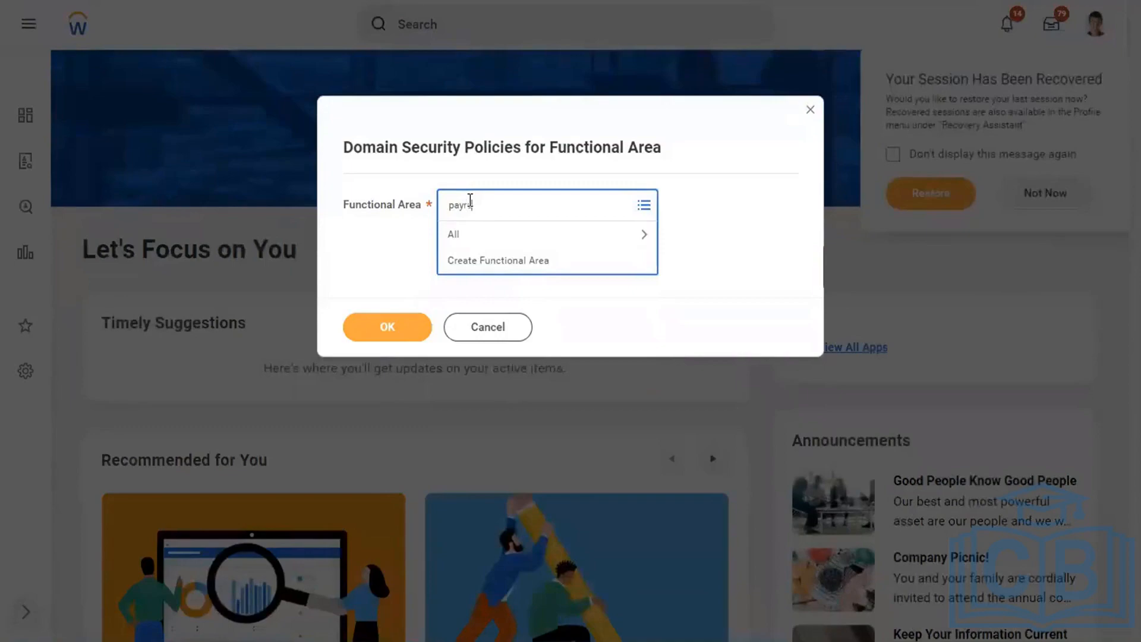
{"action": "type", "text": "oll core"}
{"action": "key", "text": "Return"}
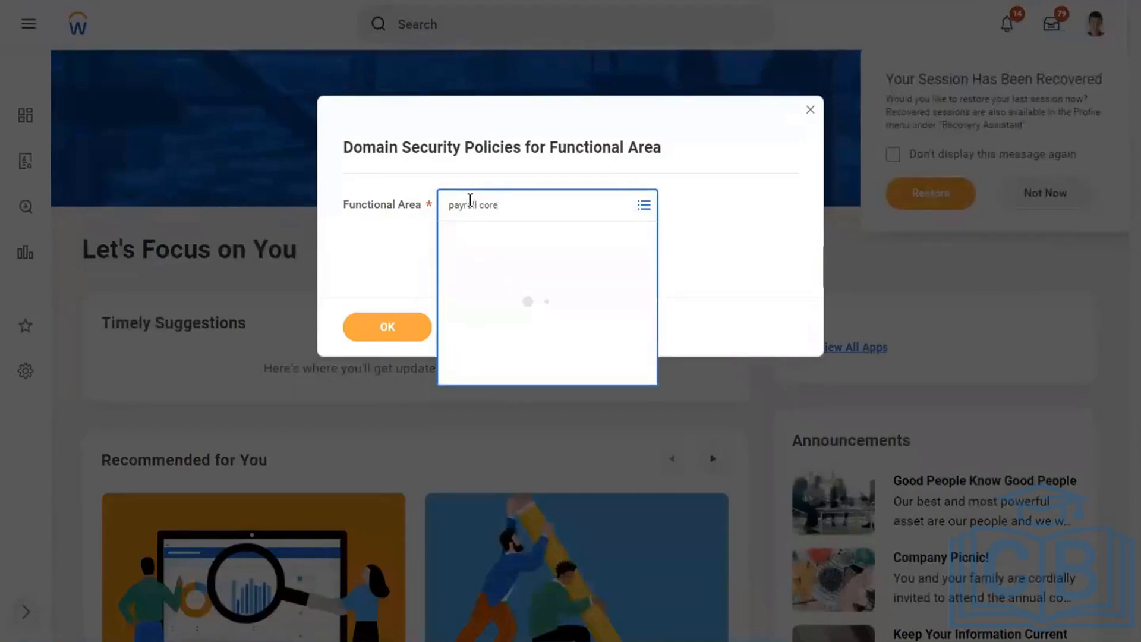
{"action": "left_click", "coordinate": [380, 328]}
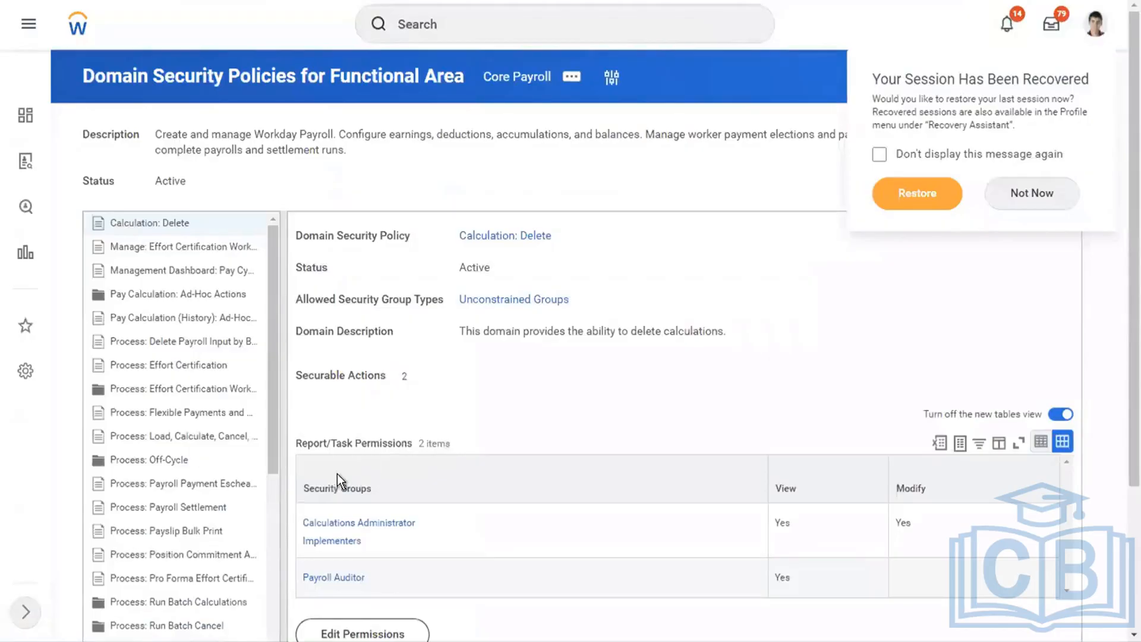
Expand the Self-Service: Payroll domain and review the My Payslips permissions and the My Other Payroll Documents policy status.
{"action": "mouse_move", "coordinate": [113, 222]}
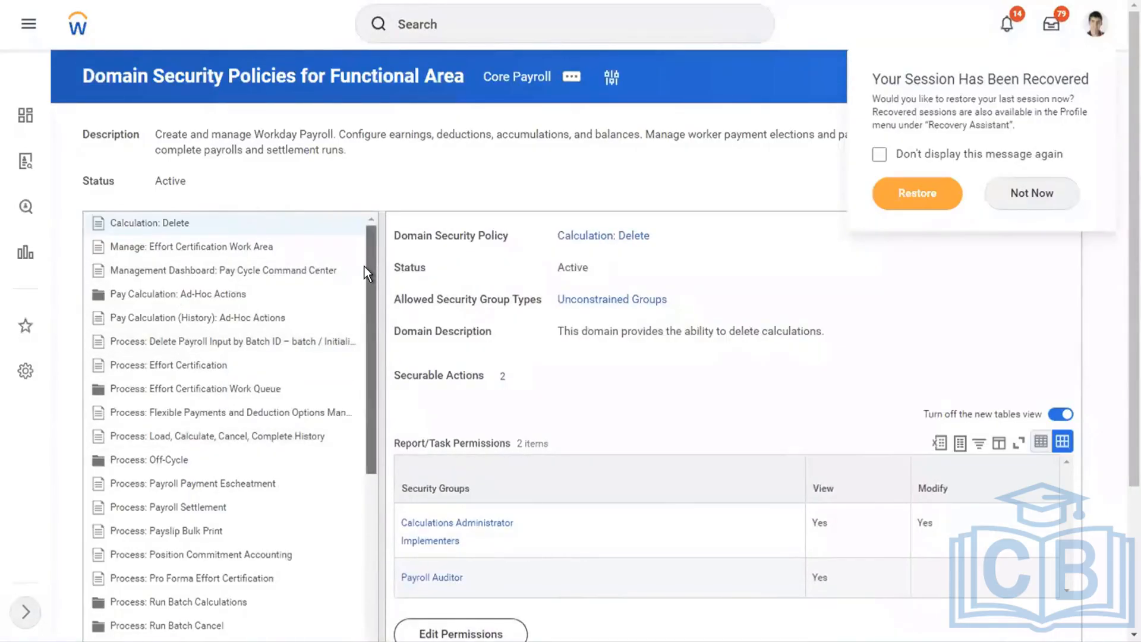
{"action": "left_click_drag", "start_coordinate": [365, 266], "coordinate": [352, 618]}
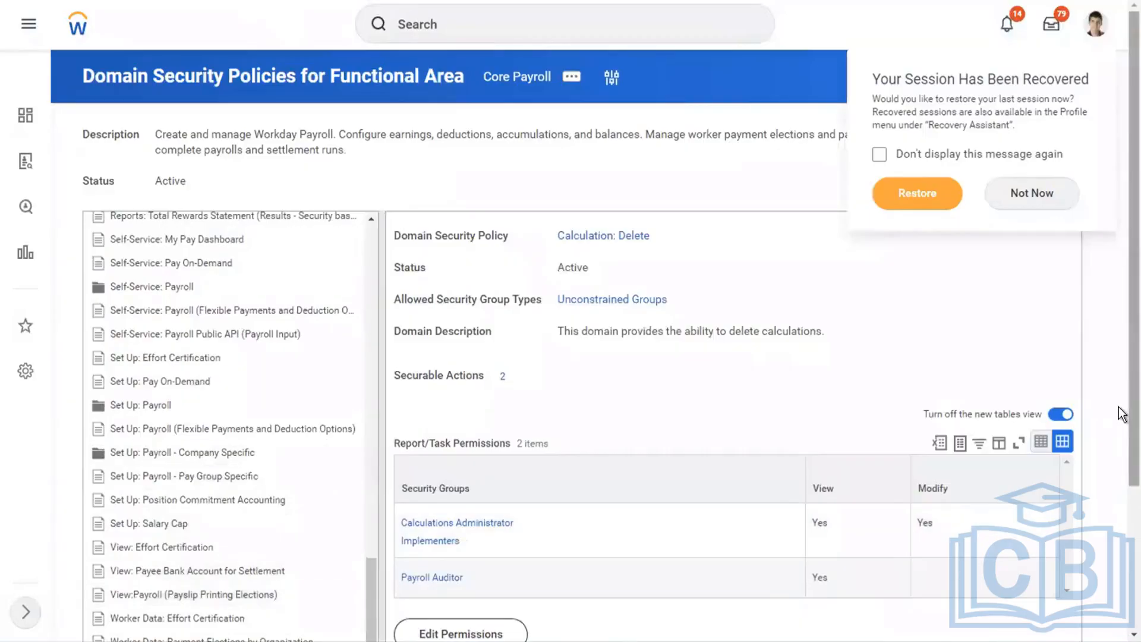
{"action": "scroll", "coordinate": [1121, 450], "scroll_direction": "down", "scroll_amount": 2}
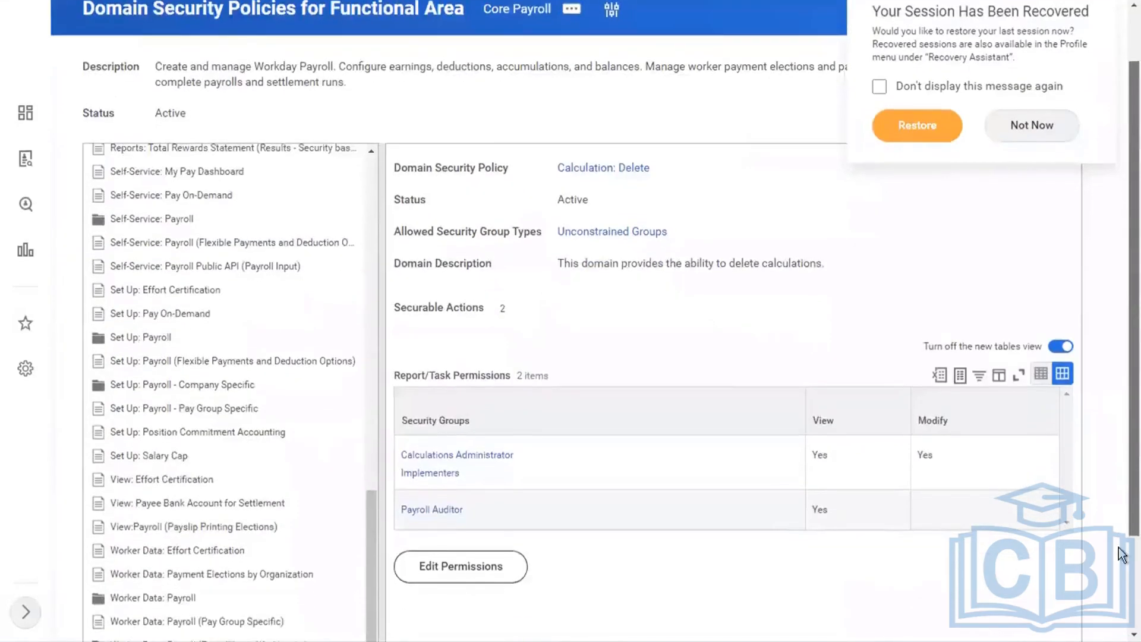
{"action": "scroll", "coordinate": [1121, 583], "scroll_direction": "down", "scroll_amount": 1}
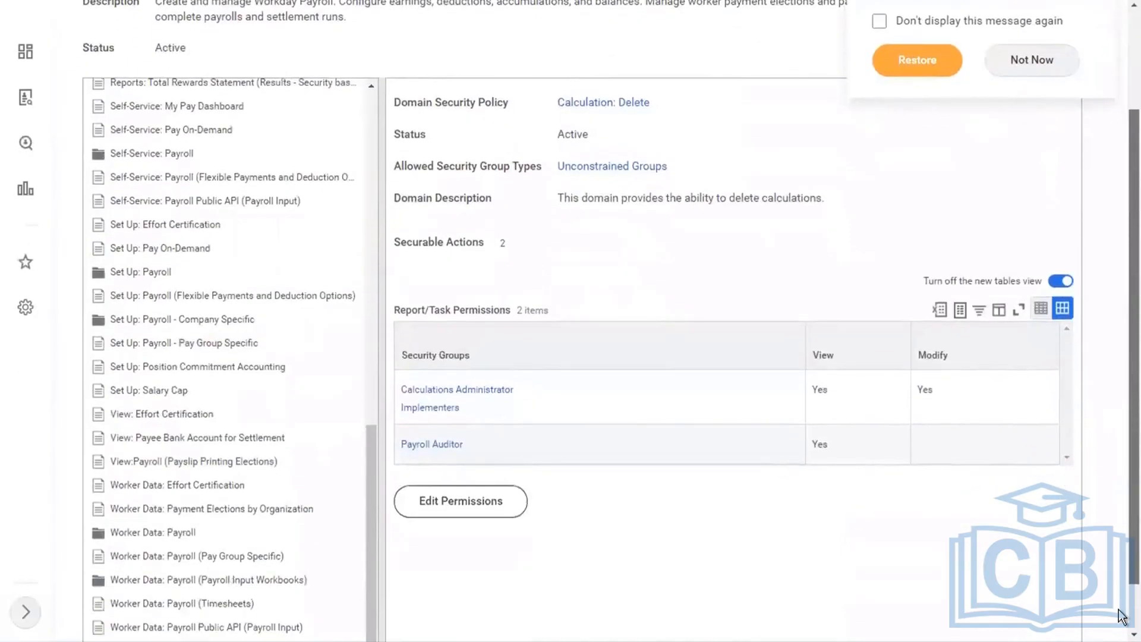
{"action": "scroll", "coordinate": [1121, 616], "scroll_direction": "down", "scroll_amount": 1}
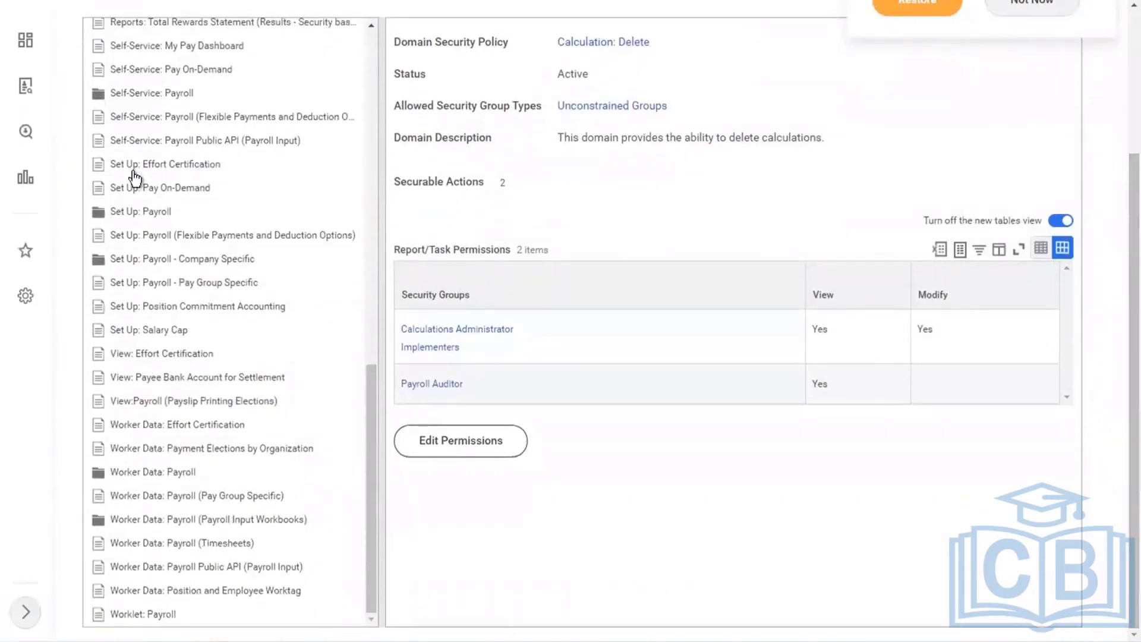
{"action": "left_click", "coordinate": [97, 102]}
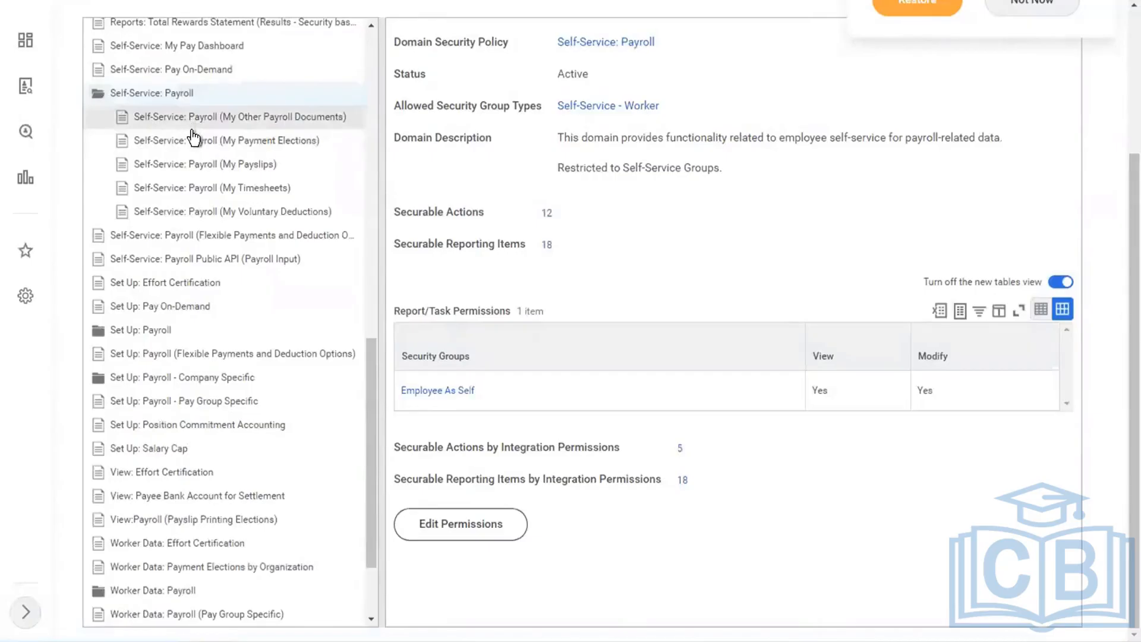
{"action": "left_click", "coordinate": [181, 166]}
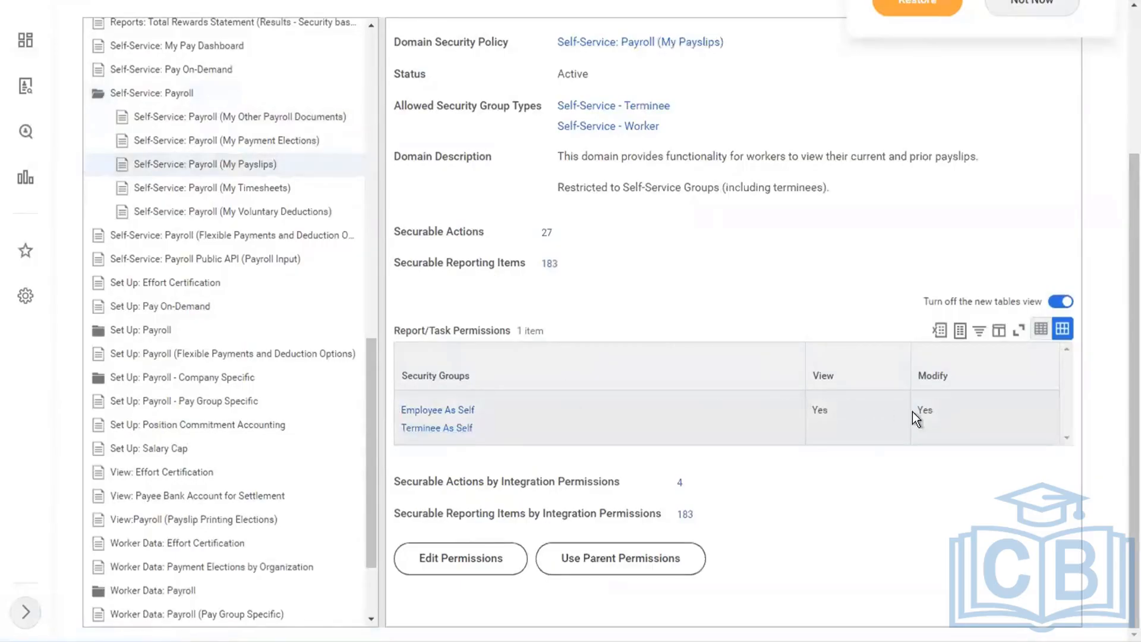
{"action": "left_click", "coordinate": [211, 120]}
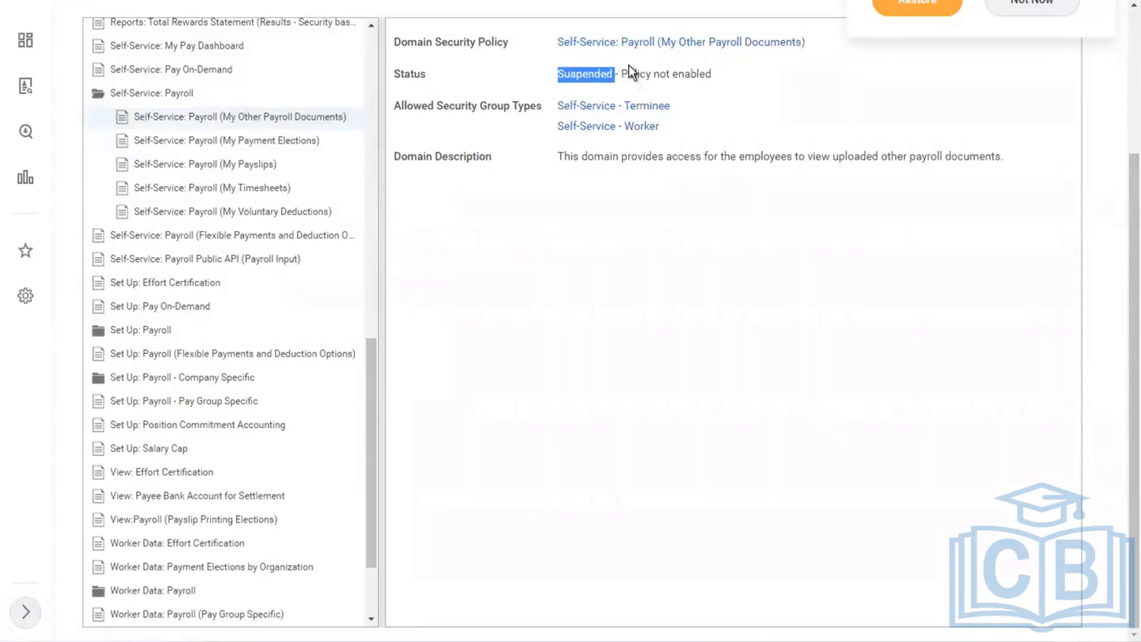
{"action": "left_click_drag", "start_coordinate": [629, 66], "coordinate": [681, 61]}
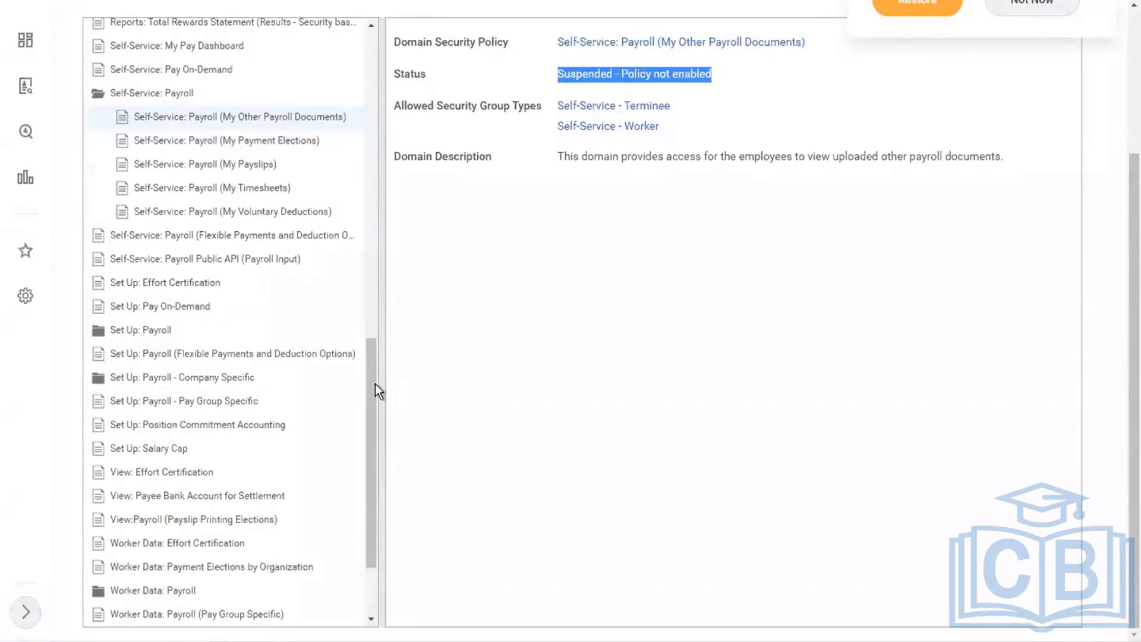
Open the View: Payroll (Payslip Printing Elections) domain policy and review all security groups with report and task permissions.
{"action": "left_click_drag", "start_coordinate": [376, 389], "coordinate": [368, 457]}
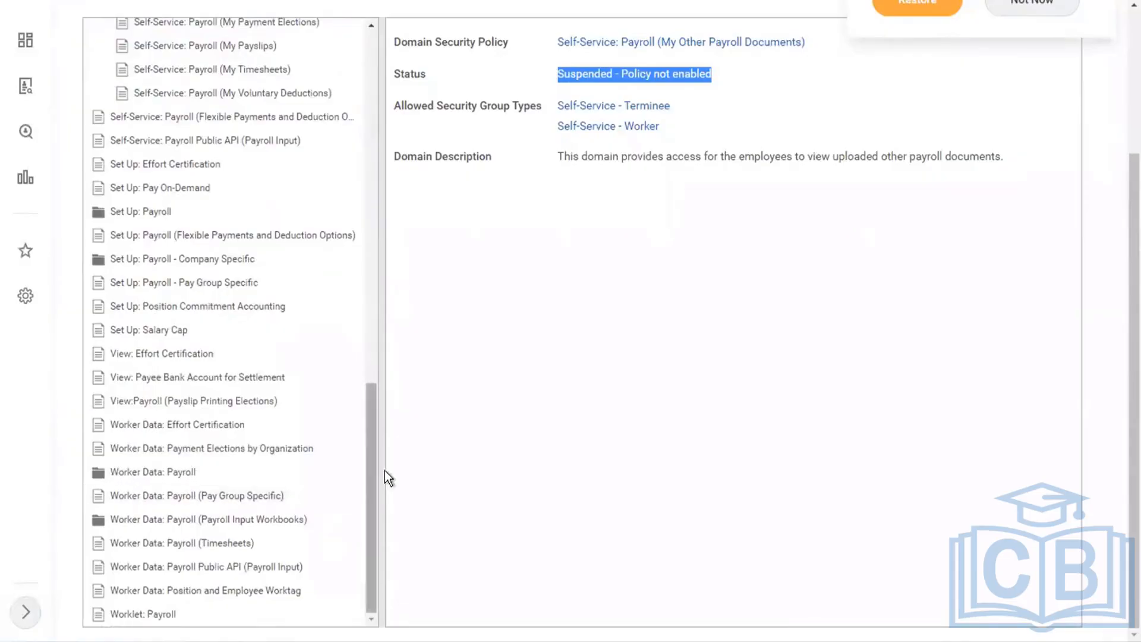
{"action": "left_click", "coordinate": [205, 405]}
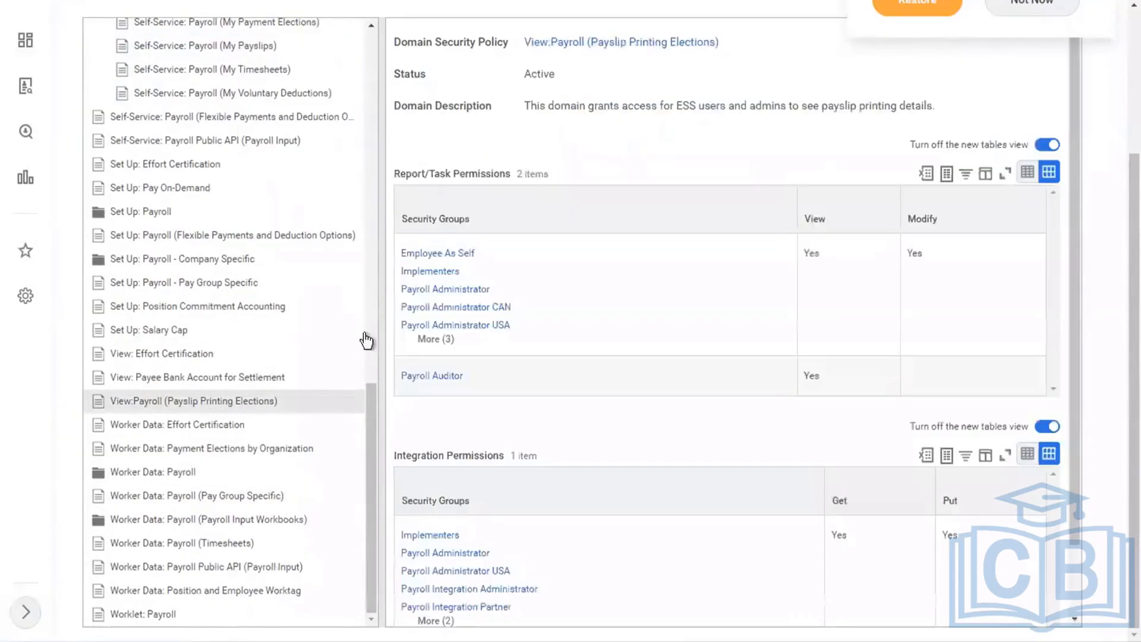
{"action": "left_click", "coordinate": [438, 338]}
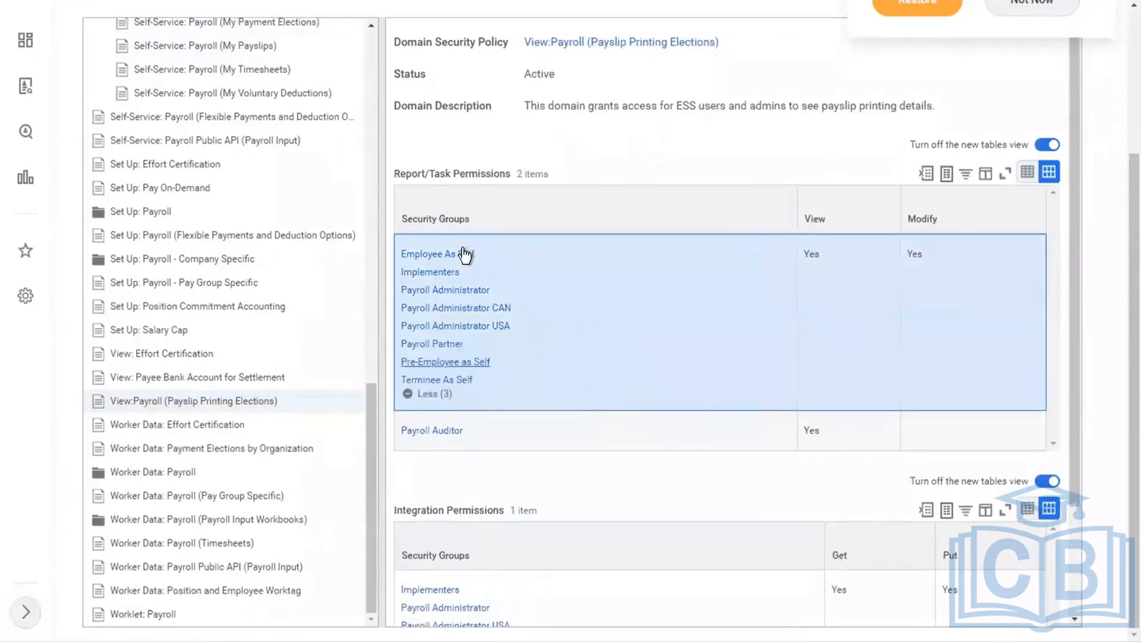
{"action": "mouse_move", "coordinate": [438, 260]}
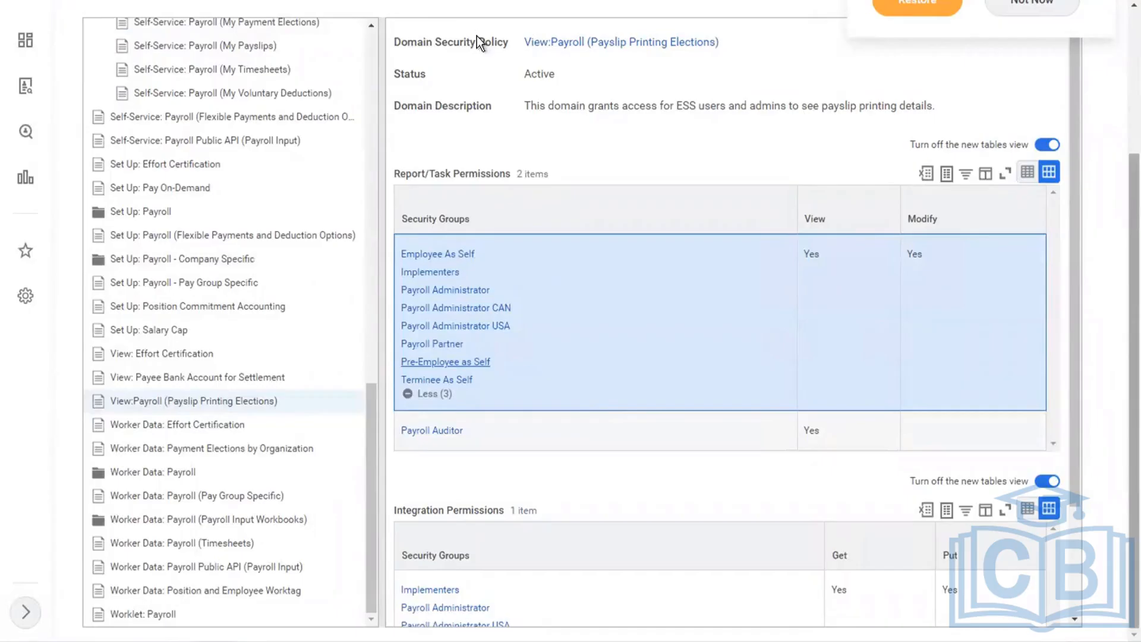
Run the View Security for Securable Item report for the securable item drive.
{"action": "scroll", "coordinate": [478, 37], "scroll_direction": "up", "scroll_amount": 3}
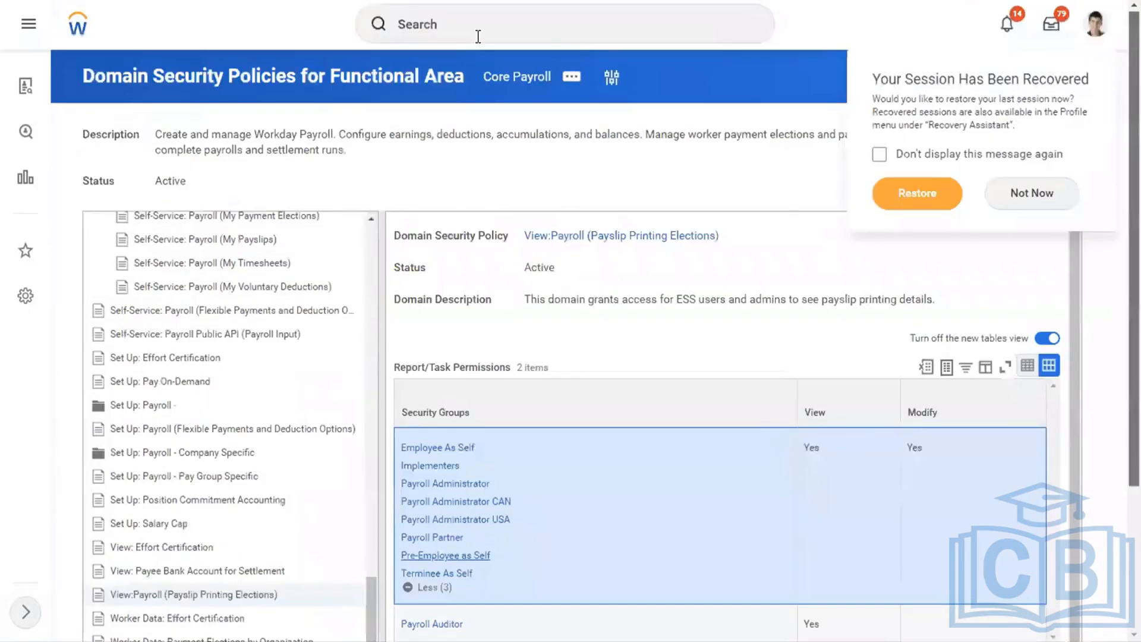
{"action": "left_click", "coordinate": [478, 37]}
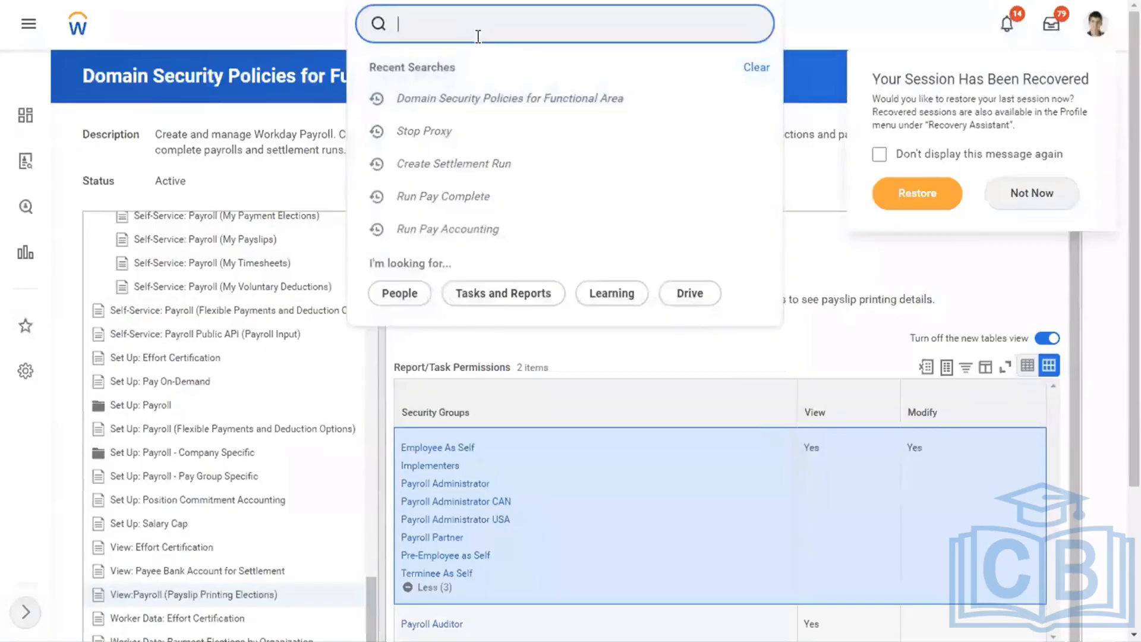
{"action": "type", "text": "sec for sec item"}
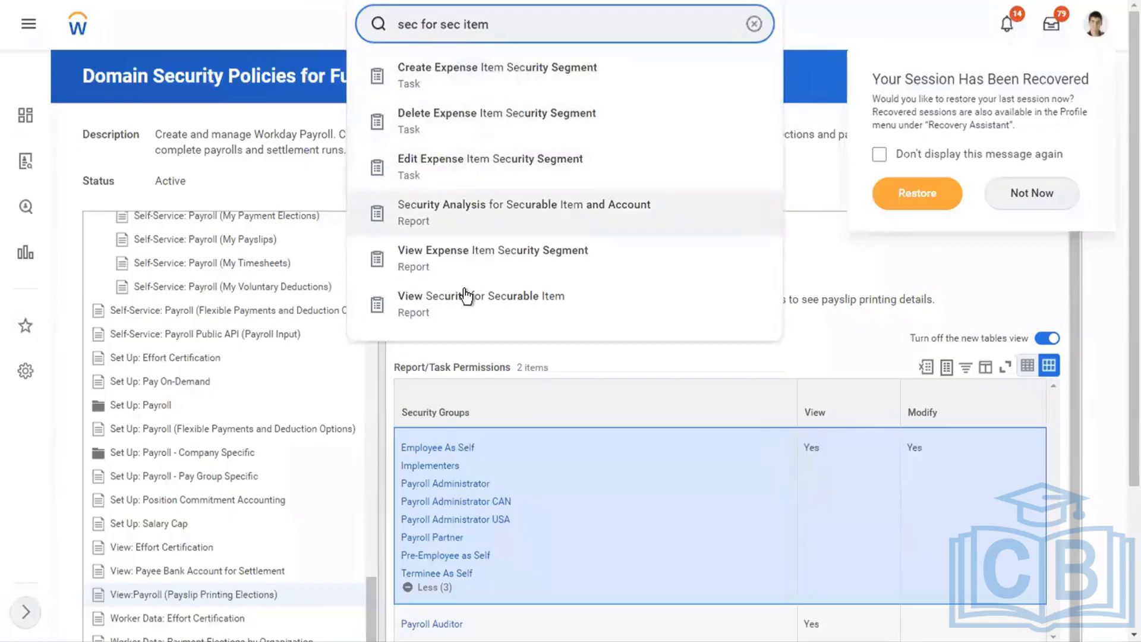
{"action": "left_click", "coordinate": [508, 209]}
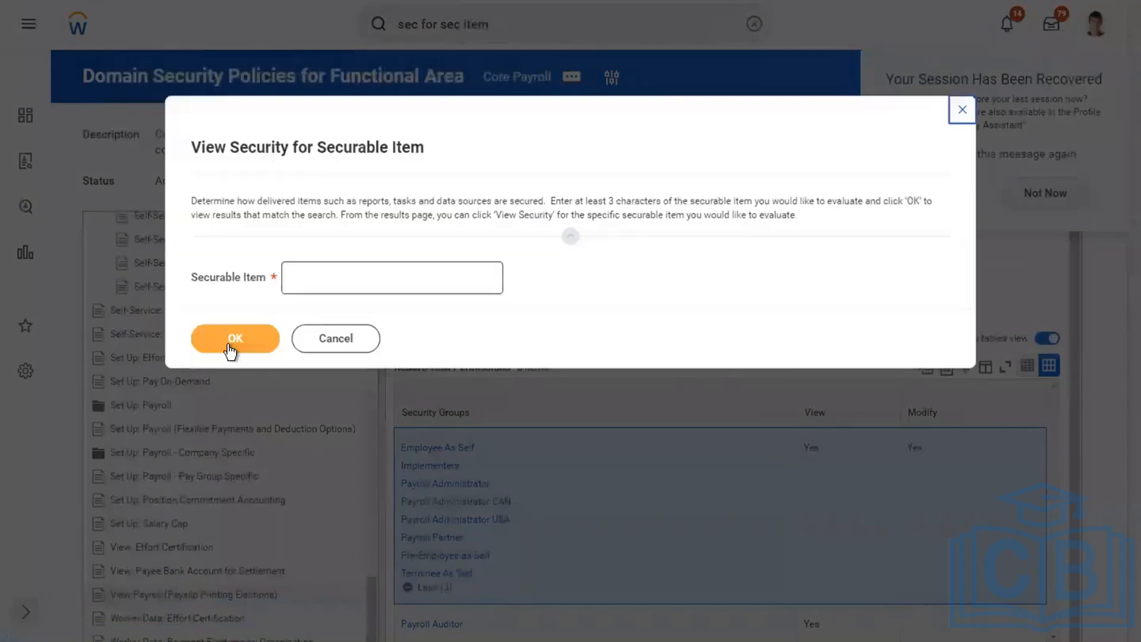
{"action": "type", "text": "drive"}
{"action": "left_click", "coordinate": [228, 345]}
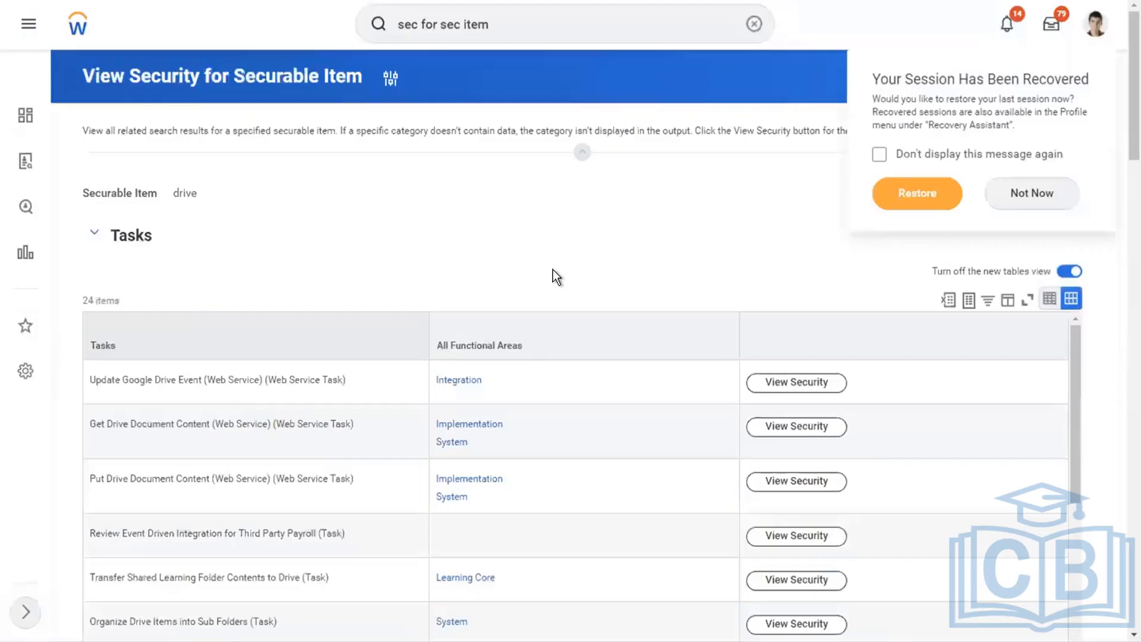
Check the Drive entry among the profile options and examine the Tasks, Reports and Report Fields matching drive.
{"action": "left_click", "coordinate": [1096, 37]}
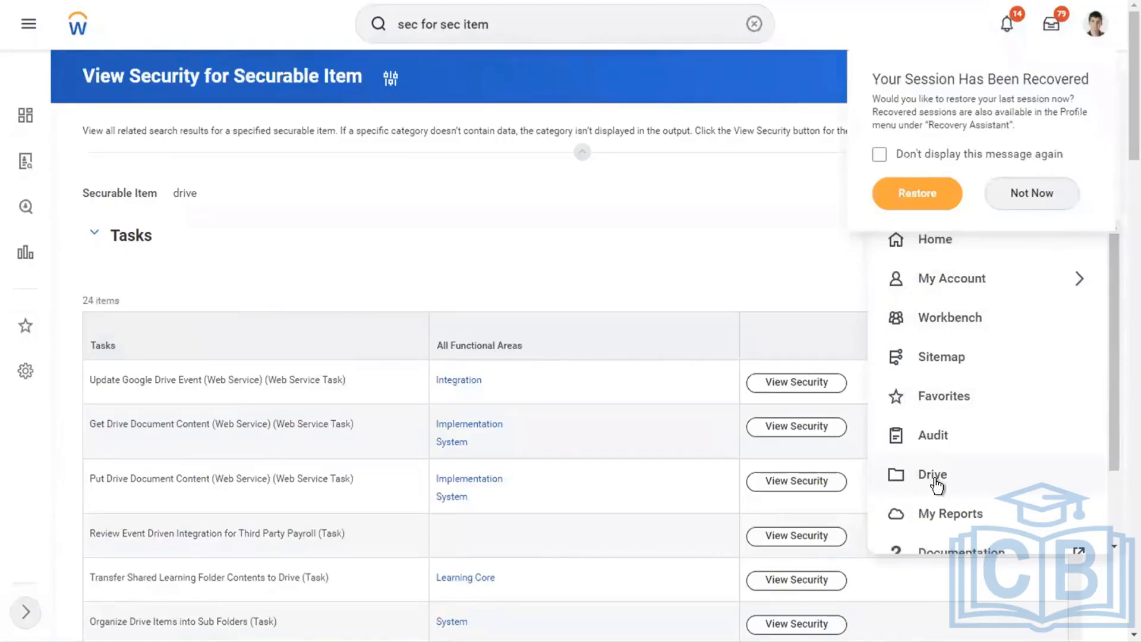
{"action": "left_click", "coordinate": [672, 287]}
{"action": "left_click_drag", "start_coordinate": [1120, 137], "coordinate": [1118, 171]}
{"action": "scroll", "coordinate": [1120, 178], "scroll_direction": "down", "scroll_amount": 2}
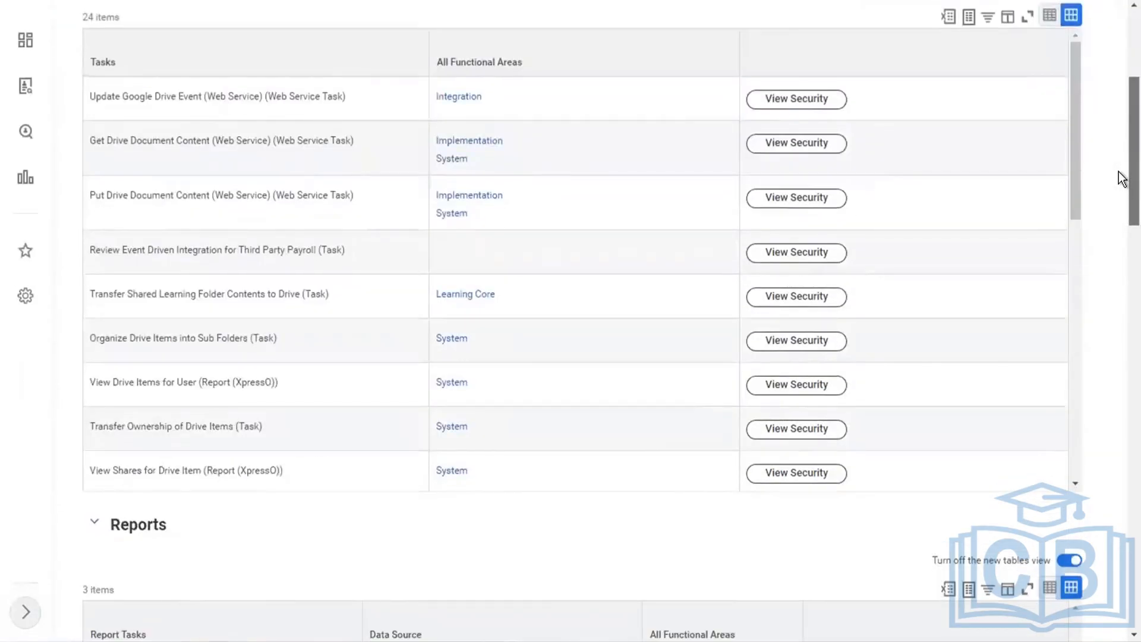
{"action": "scroll", "coordinate": [1120, 226], "scroll_direction": "down", "scroll_amount": 1}
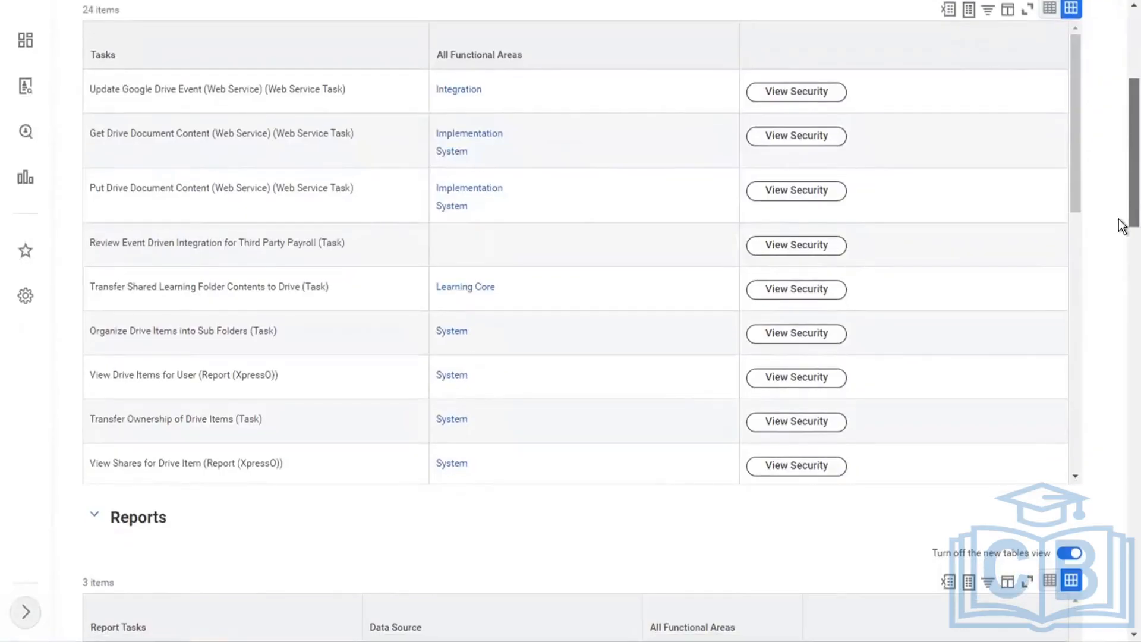
{"action": "scroll", "coordinate": [1121, 226], "scroll_direction": "down", "scroll_amount": 3}
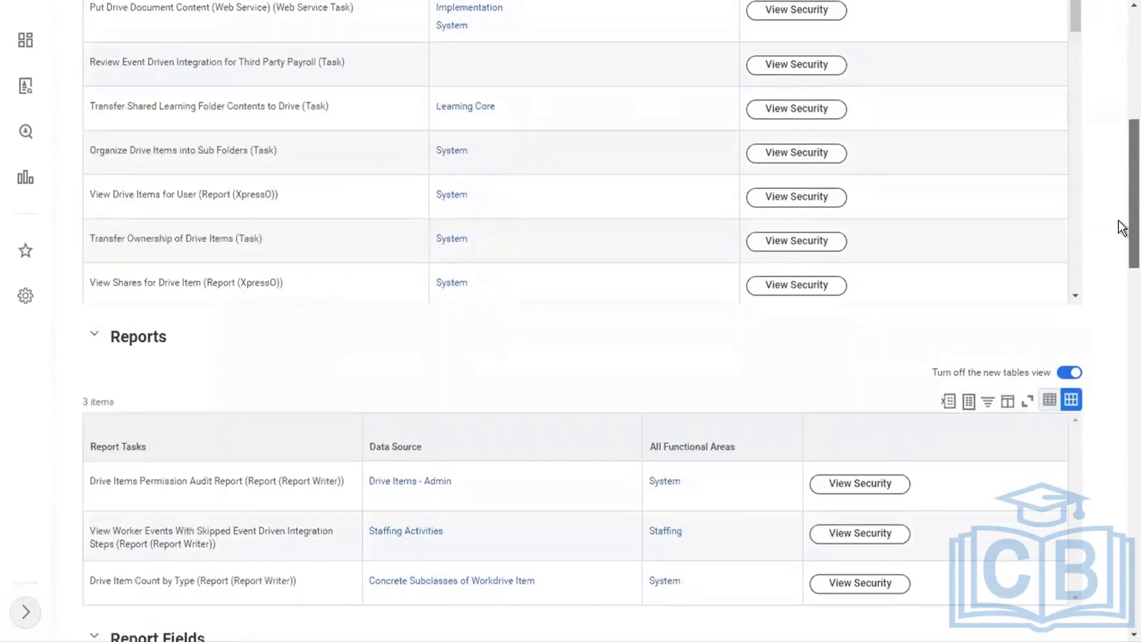
{"action": "scroll", "coordinate": [1121, 238], "scroll_direction": "down", "scroll_amount": 1}
{"action": "scroll", "coordinate": [1123, 262], "scroll_direction": "down", "scroll_amount": 1}
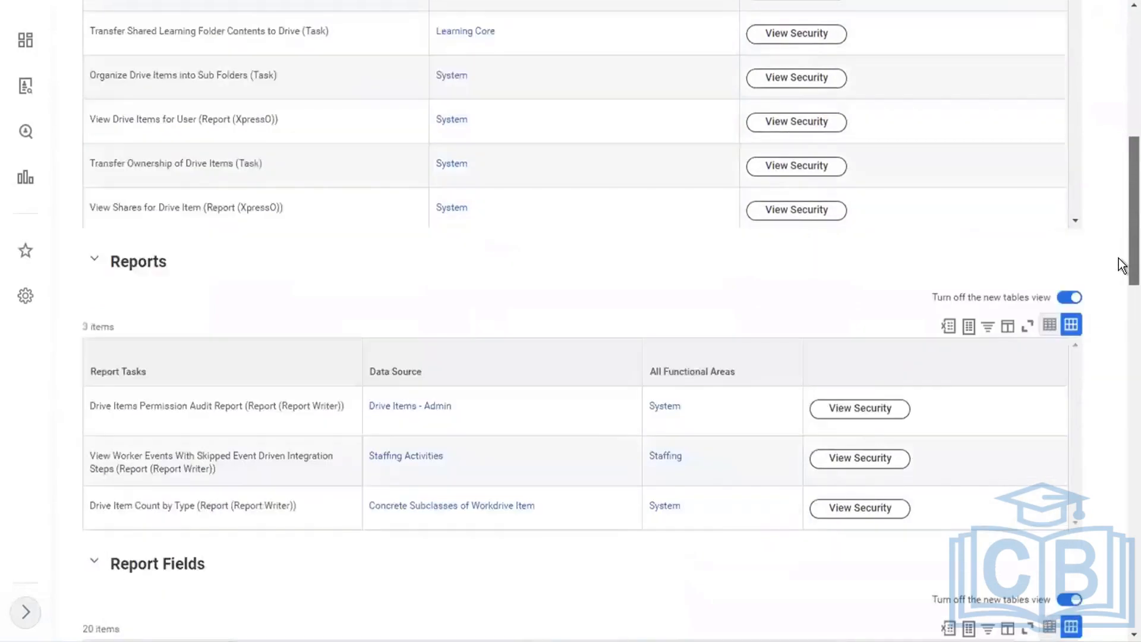
{"action": "scroll", "coordinate": [1122, 265], "scroll_direction": "down", "scroll_amount": 2}
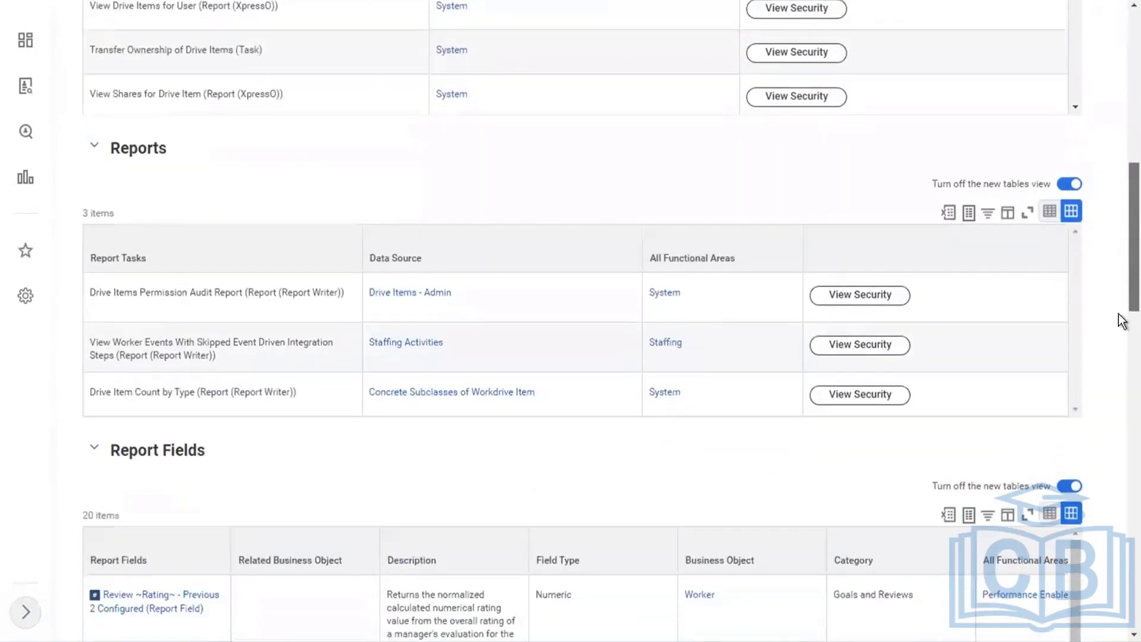
{"action": "scroll", "coordinate": [1122, 321], "scroll_direction": "down", "scroll_amount": 2}
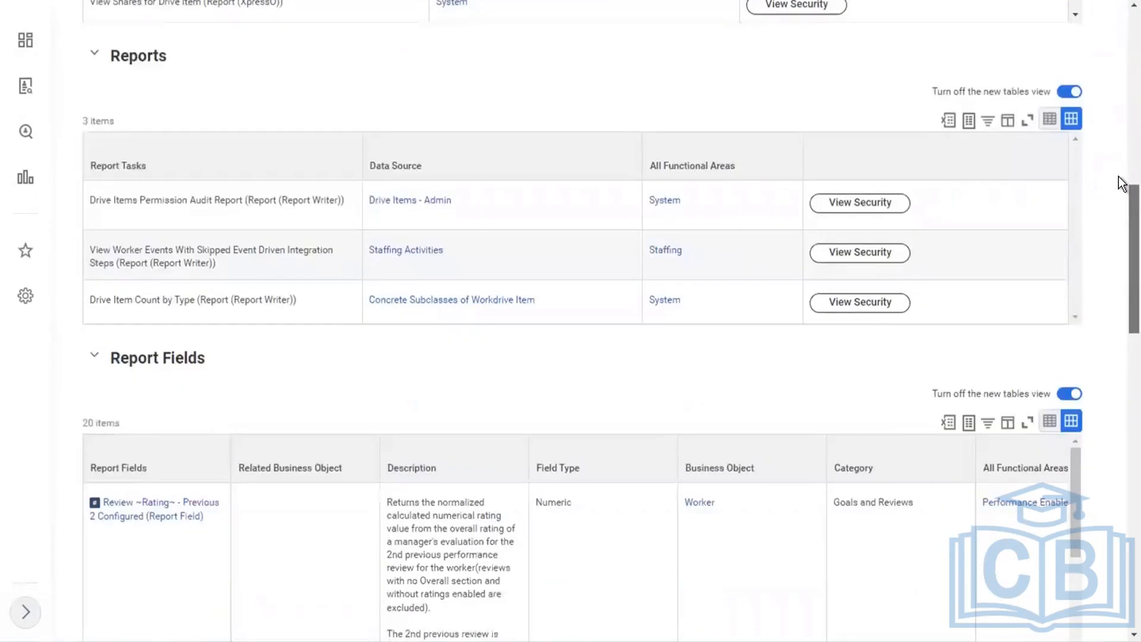
{"action": "scroll", "coordinate": [1121, 185], "scroll_direction": "down", "scroll_amount": 3}
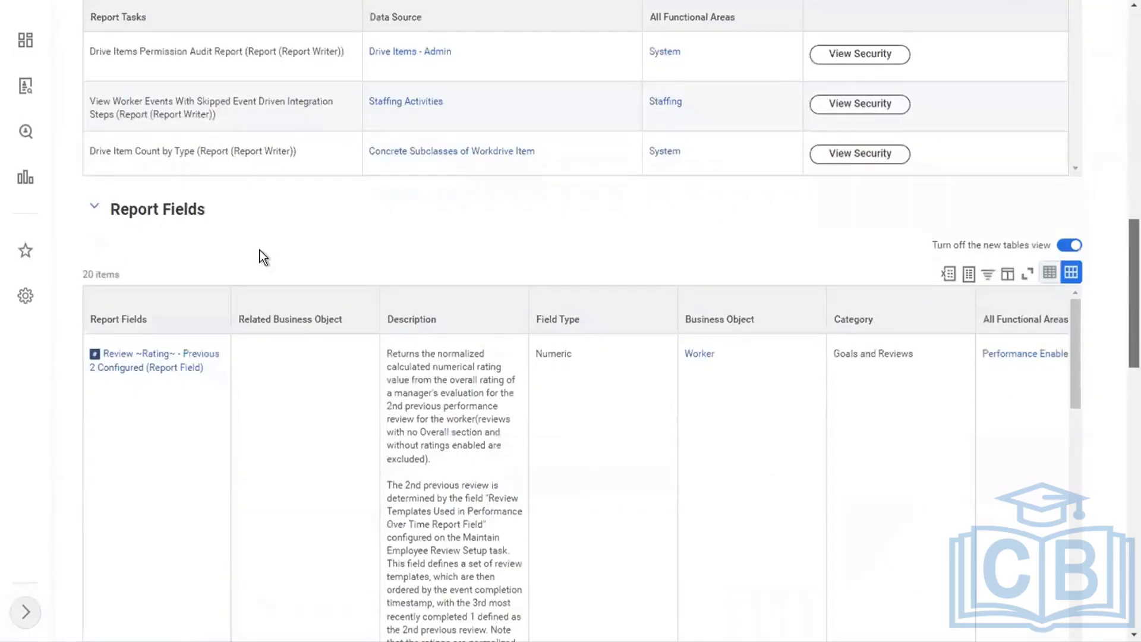
{"action": "scroll", "coordinate": [239, 509], "scroll_direction": "down", "scroll_amount": 1}
View the security of the View Shares for Drive Item task and review its domain security policy and permitted security groups.
{"action": "scroll", "coordinate": [239, 508], "scroll_direction": "up", "scroll_amount": 1}
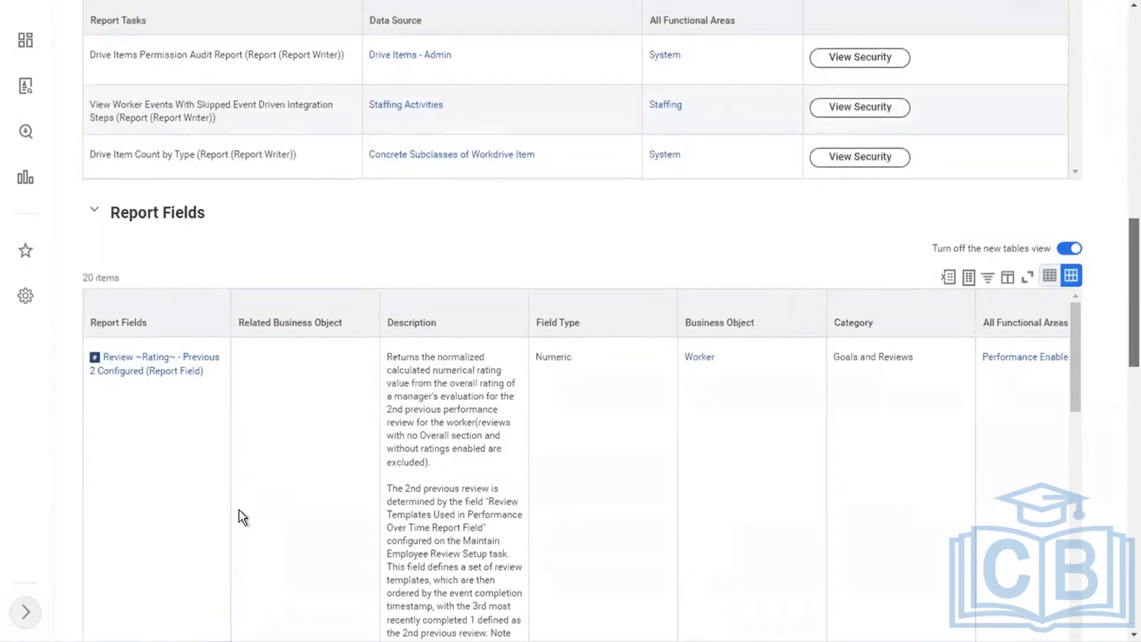
{"action": "scroll", "coordinate": [820, 425], "scroll_direction": "up", "scroll_amount": 10}
{"action": "scroll", "coordinate": [786, 455], "scroll_direction": "up", "scroll_amount": 1}
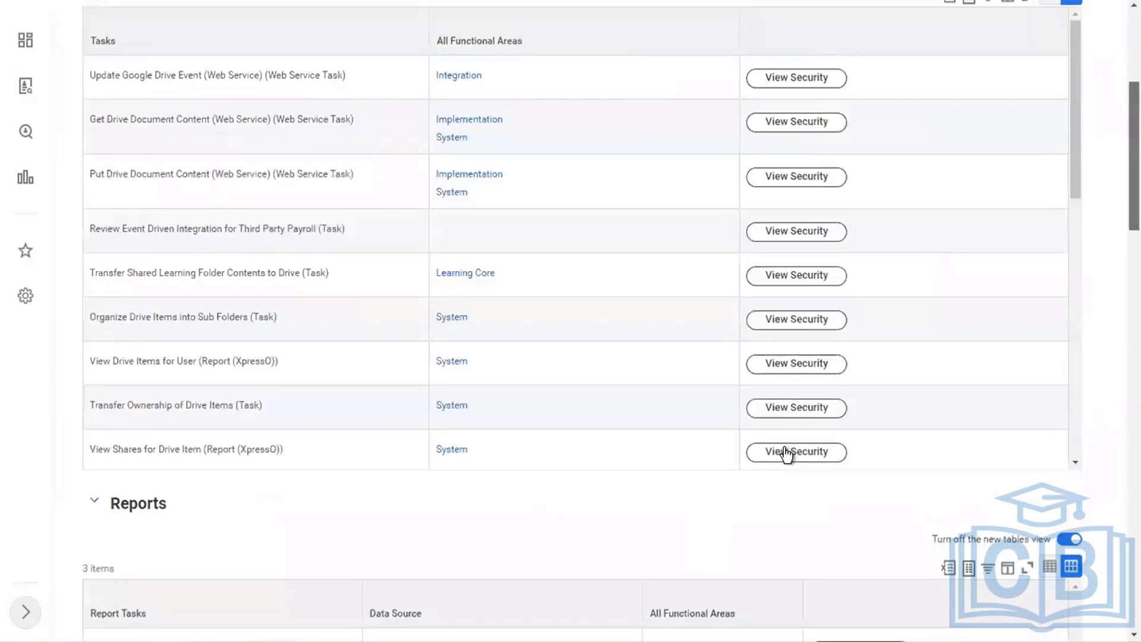
{"action": "left_click", "coordinate": [787, 454]}
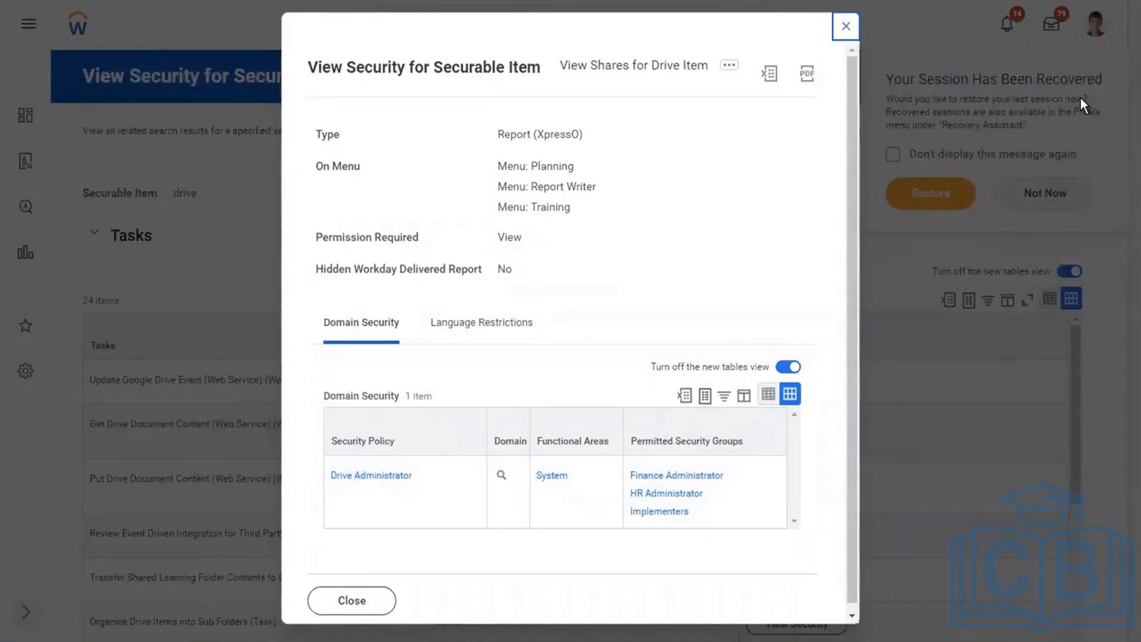
{"action": "left_click", "coordinate": [678, 328]}
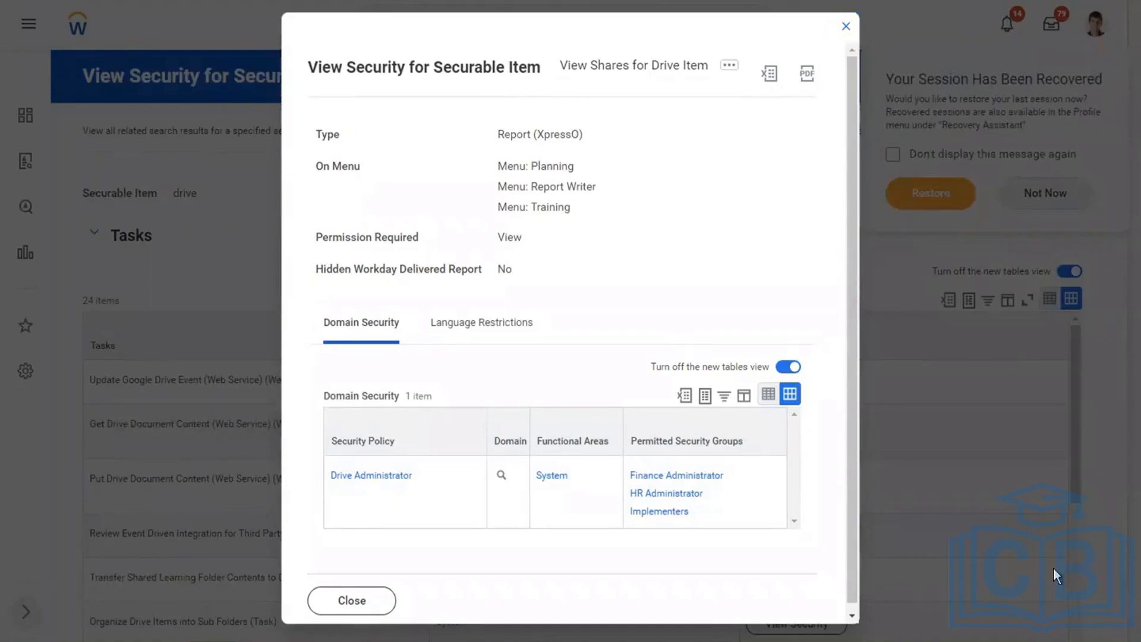